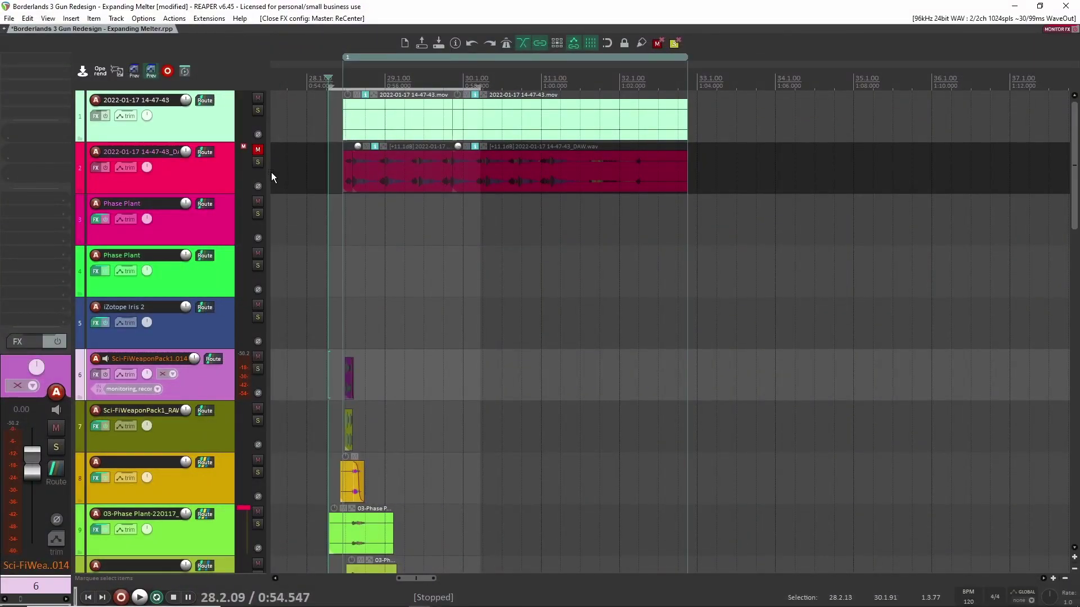
Show the video window over the tracks and solo track 2's original game audio
key(ctrl+shift+v)
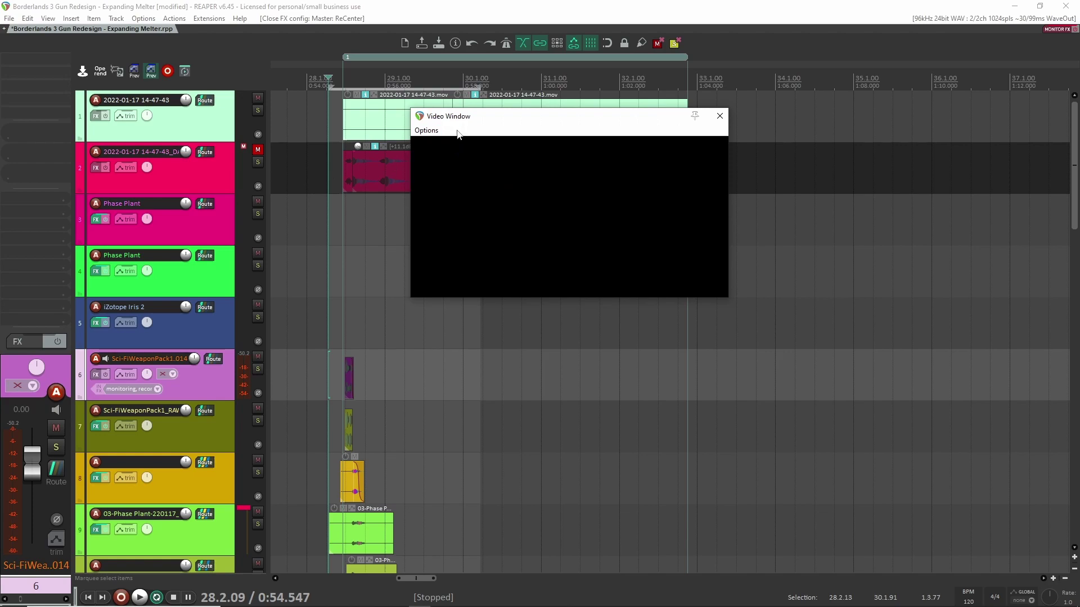
drag(457, 134, 398, 219)
click(257, 162)
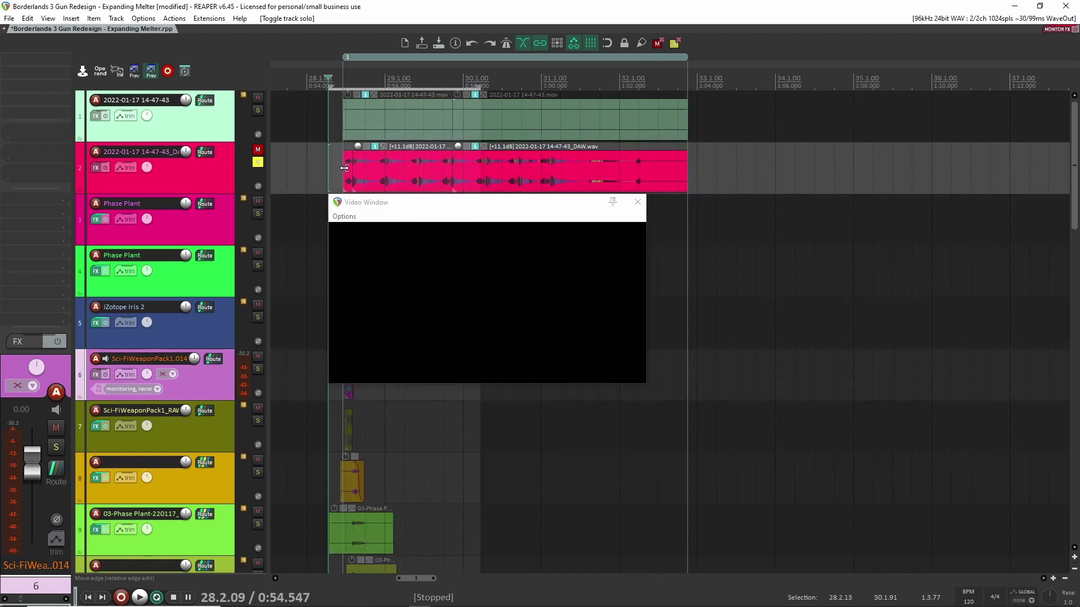
click(344, 167)
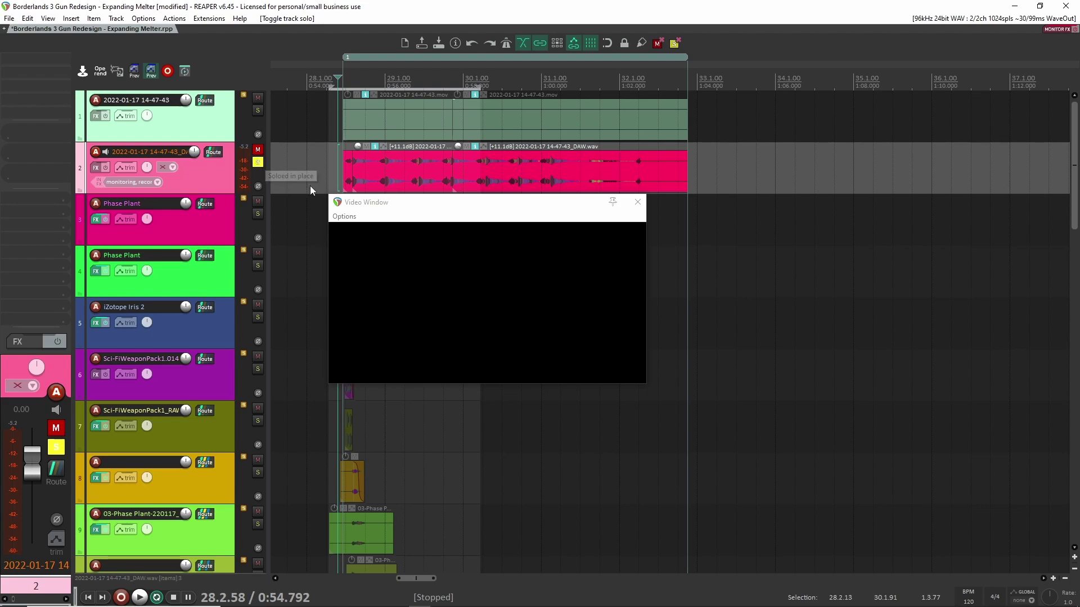
Play the game audio against the footage, then take track 2 out of solo
key(space)
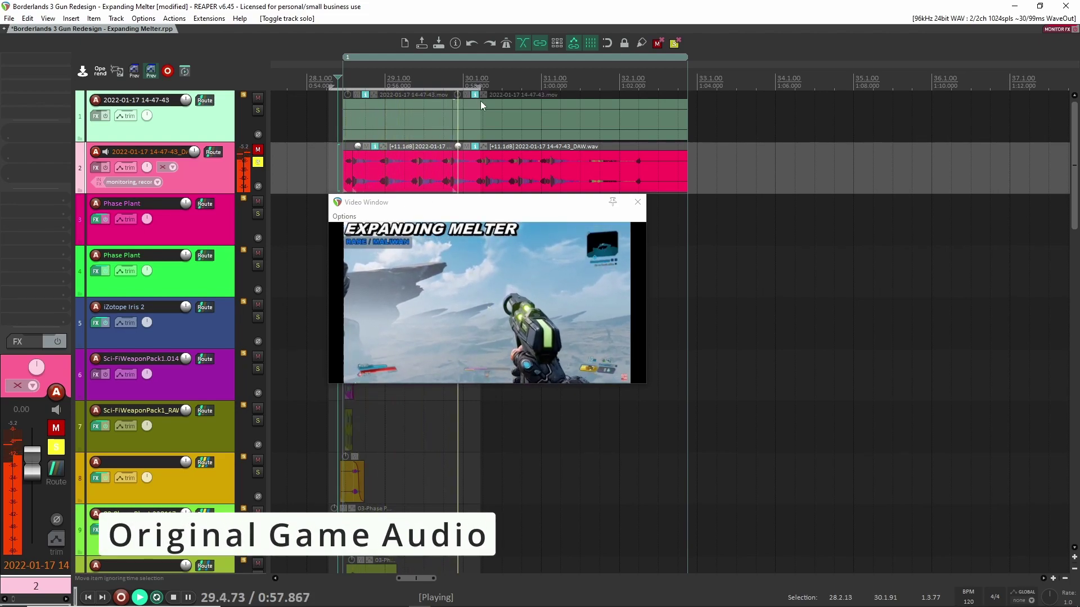
key(space)
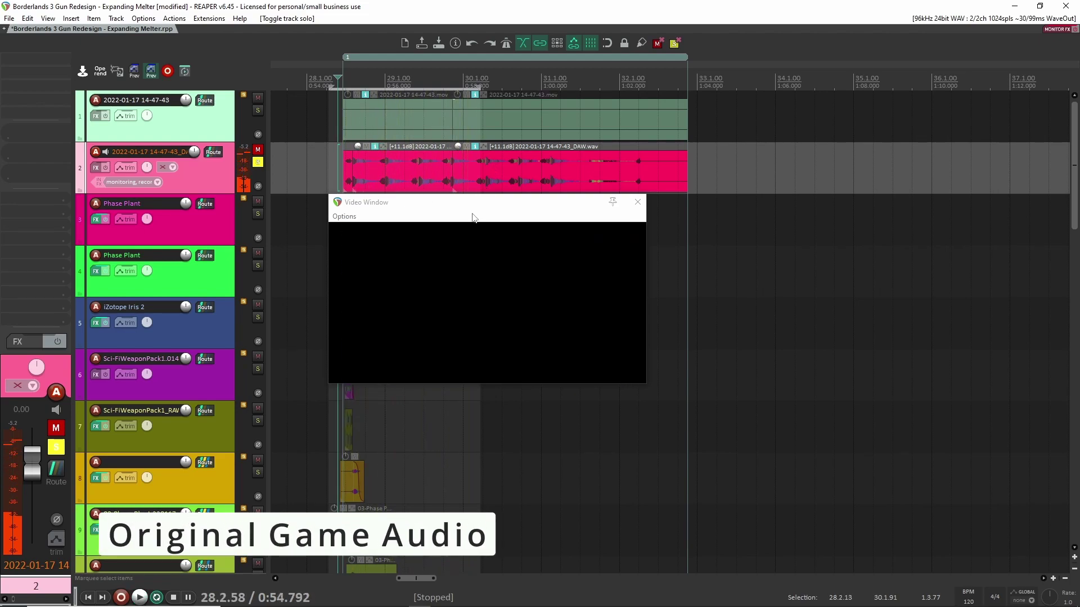
click(258, 163)
click(258, 163)
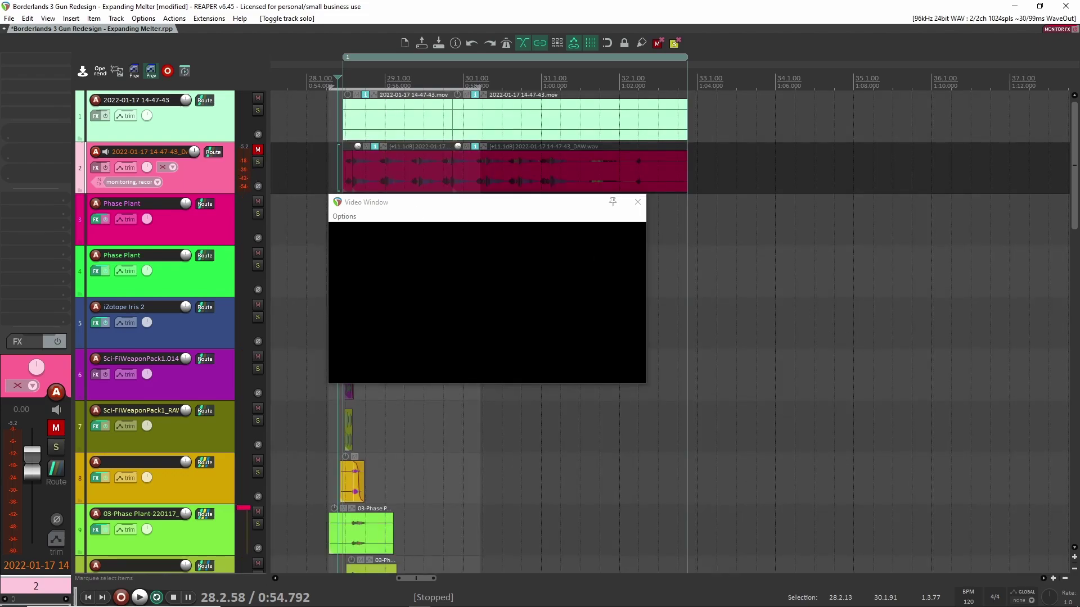
Re-enable the bypassed ReCenter effect on the master track
key(ctrl+m)
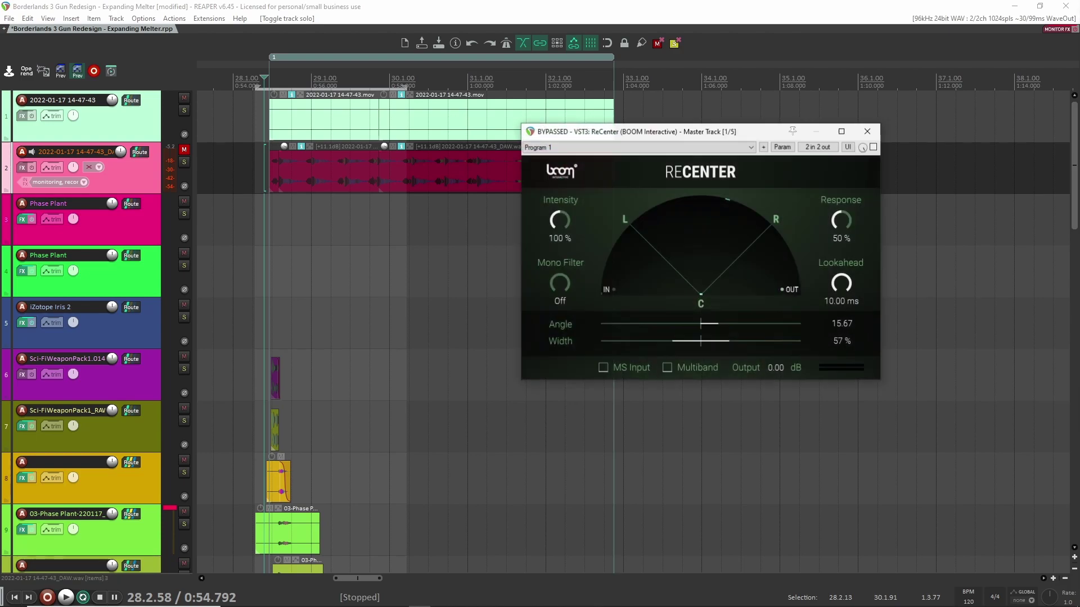
click(873, 147)
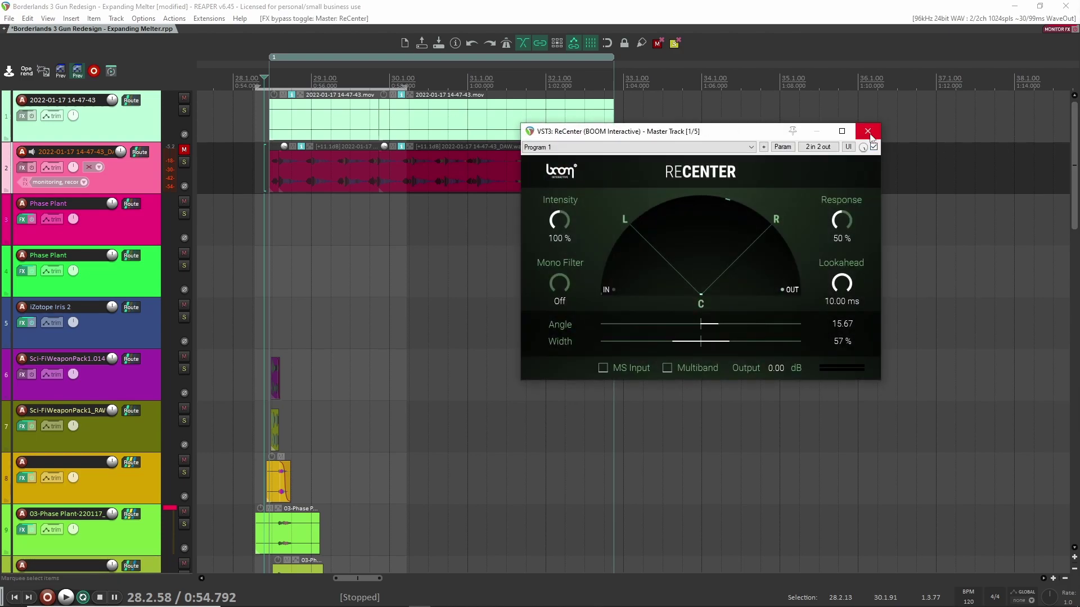
click(868, 130)
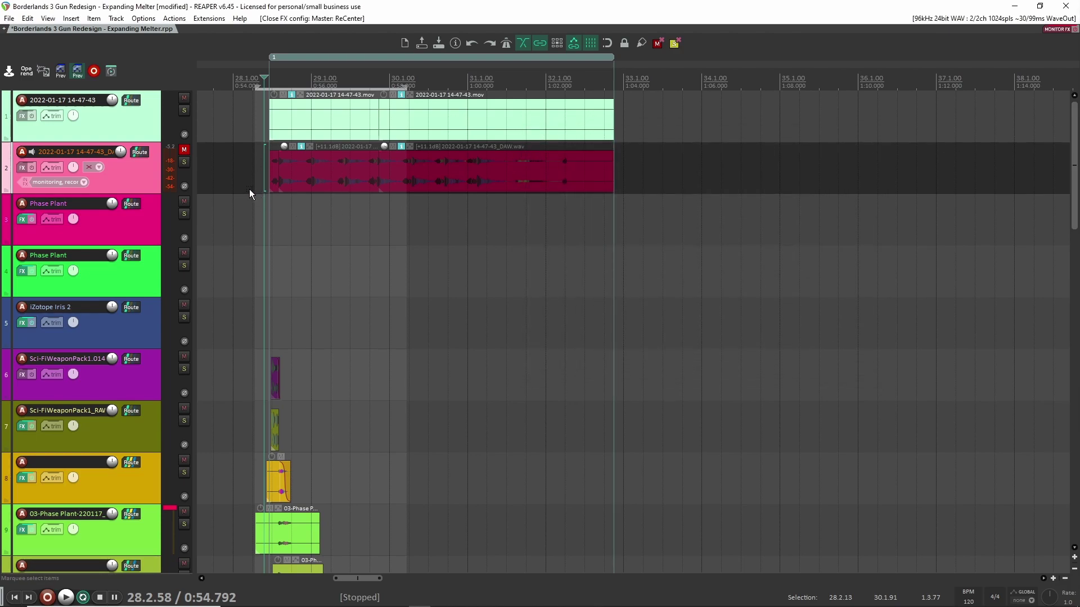
Play the redesigned gun sound alongside the game footage in the video window
key(ctrl+shift+v)
key(space)
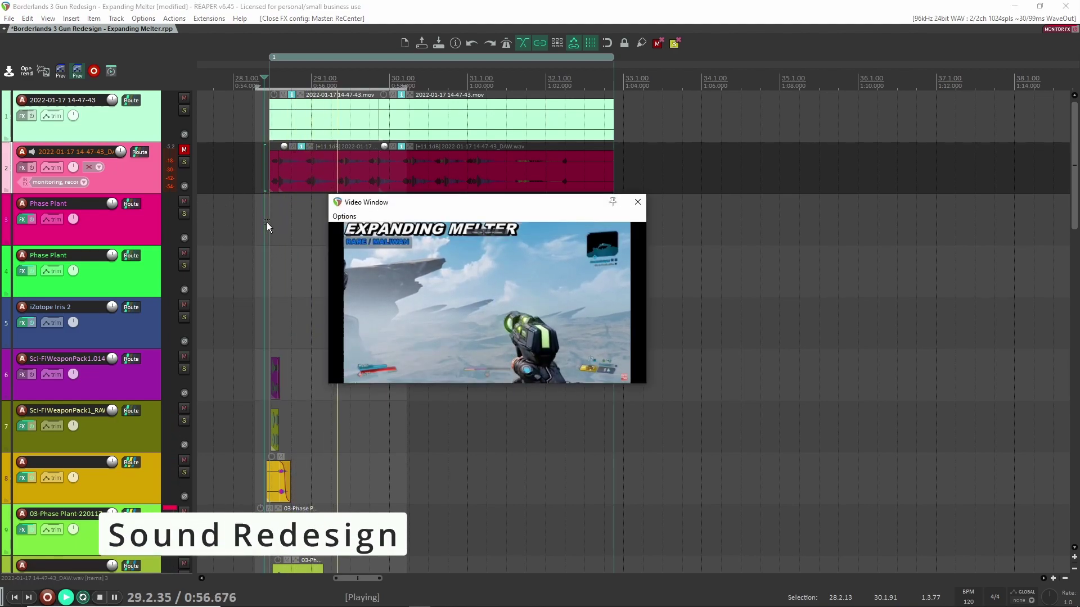
key(space)
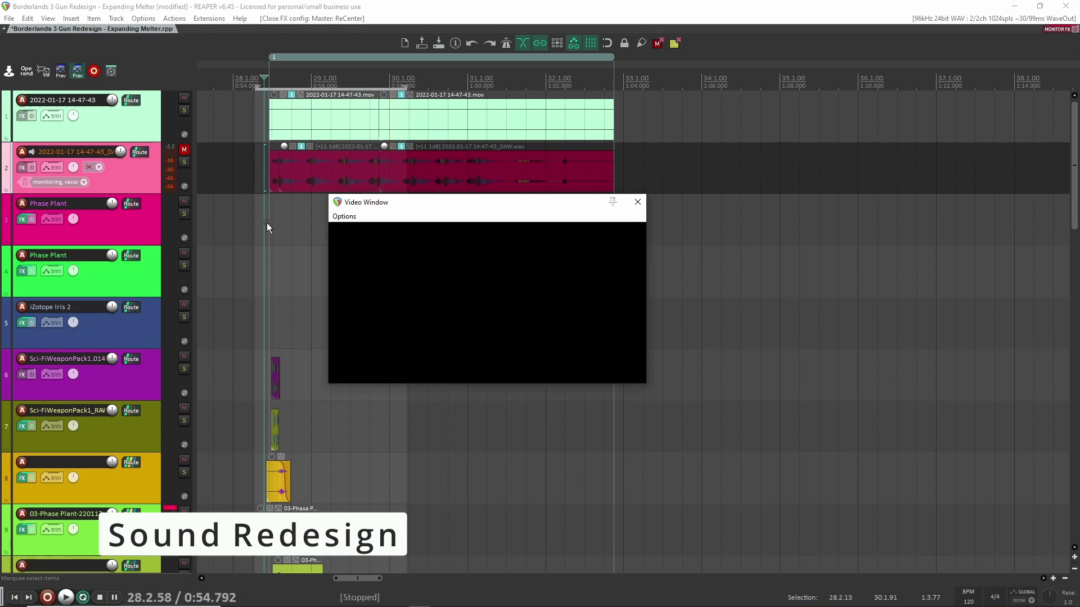
key(space)
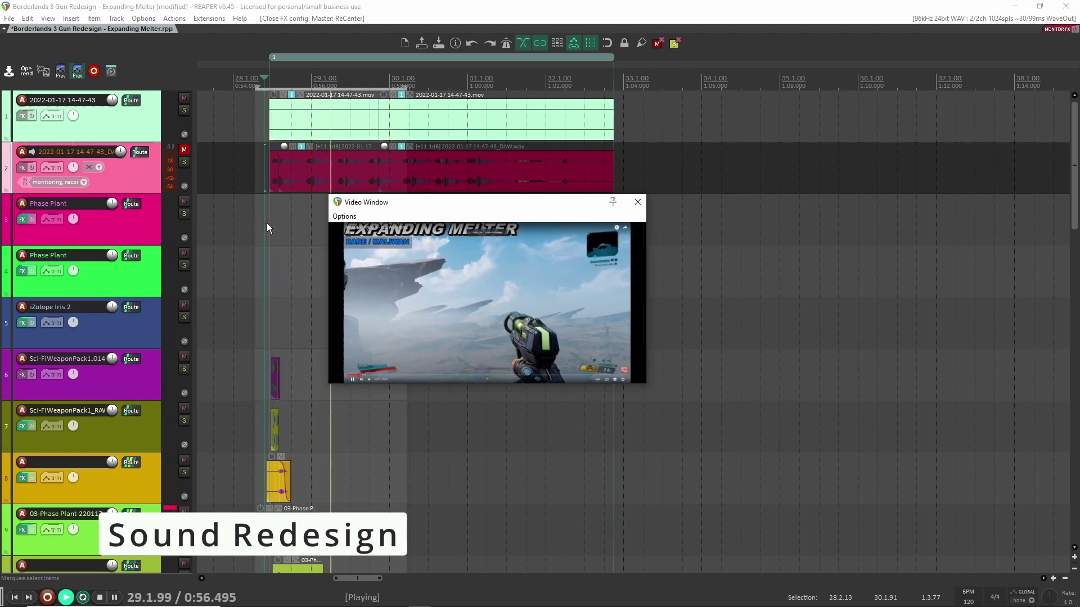
key(space)
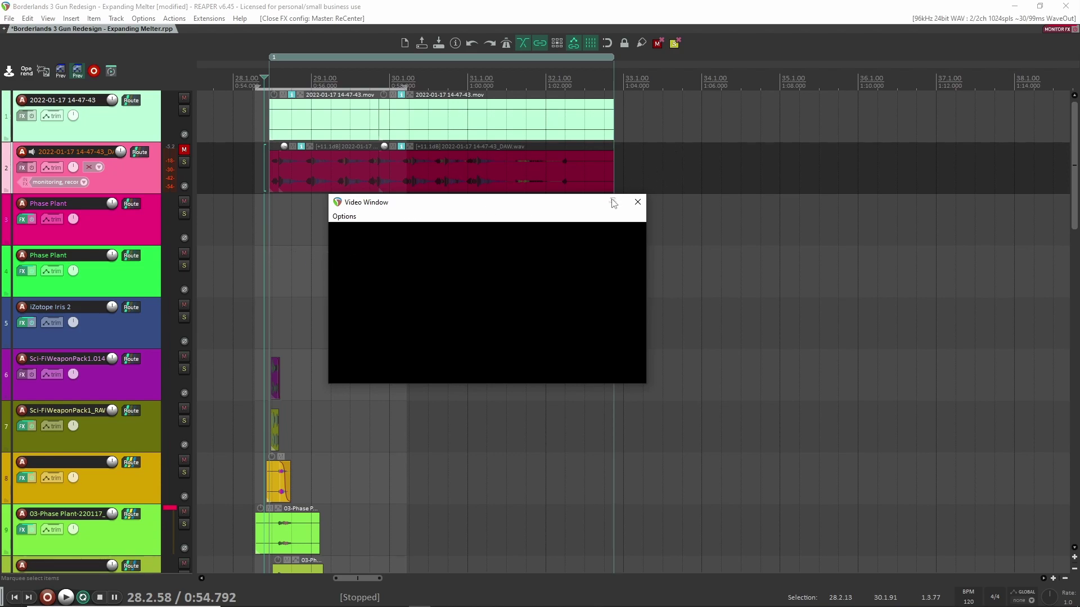
Close the video window and bring track 2's clips into view
click(637, 202)
scroll(306, 321, down, 6)
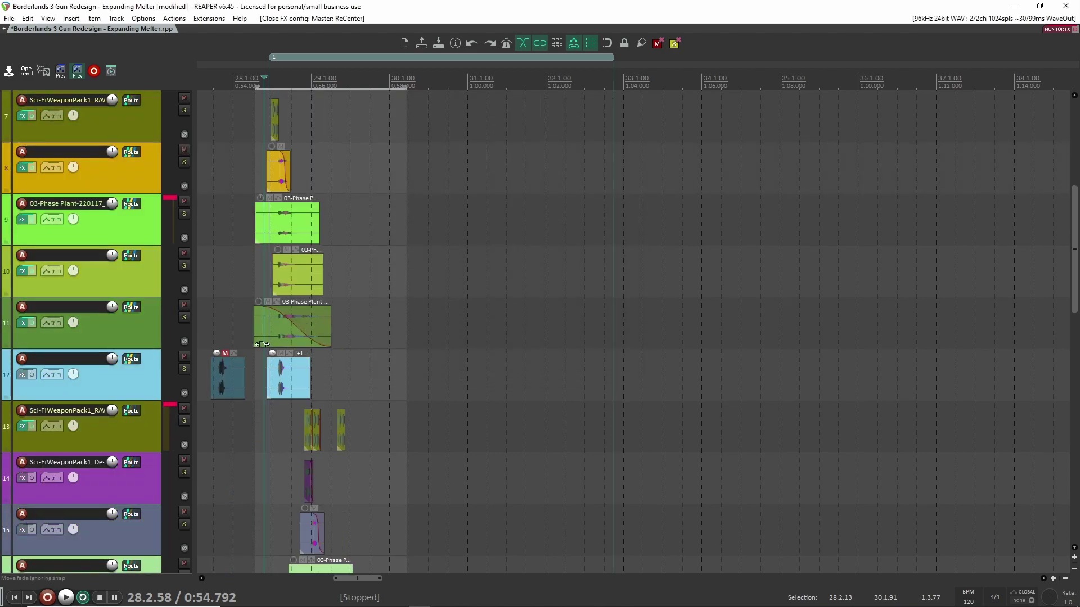
scroll(173, 335, up, 8)
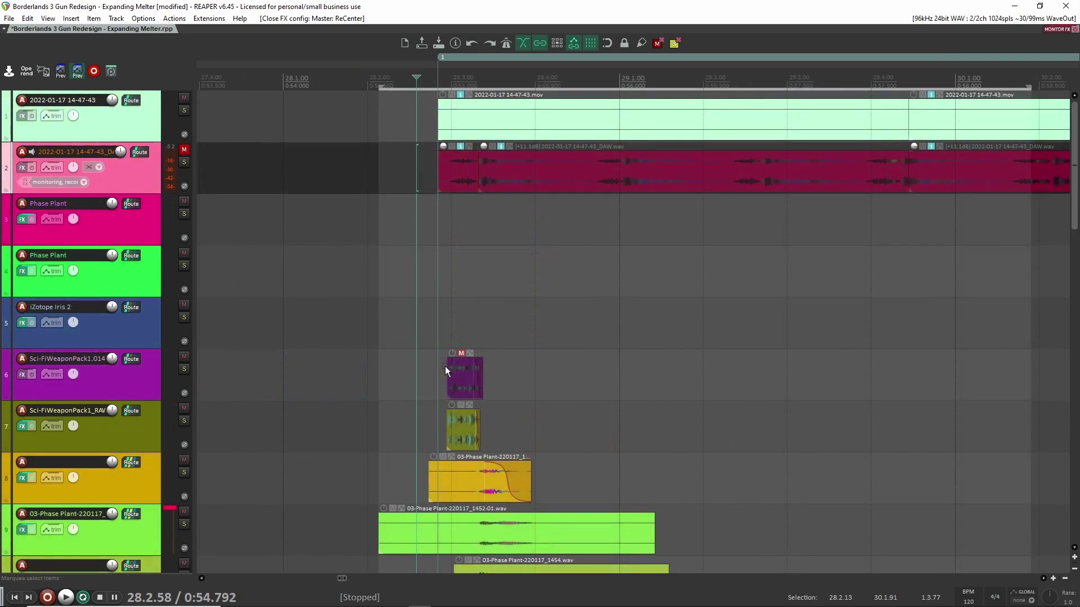
scroll(450, 366, up, 2)
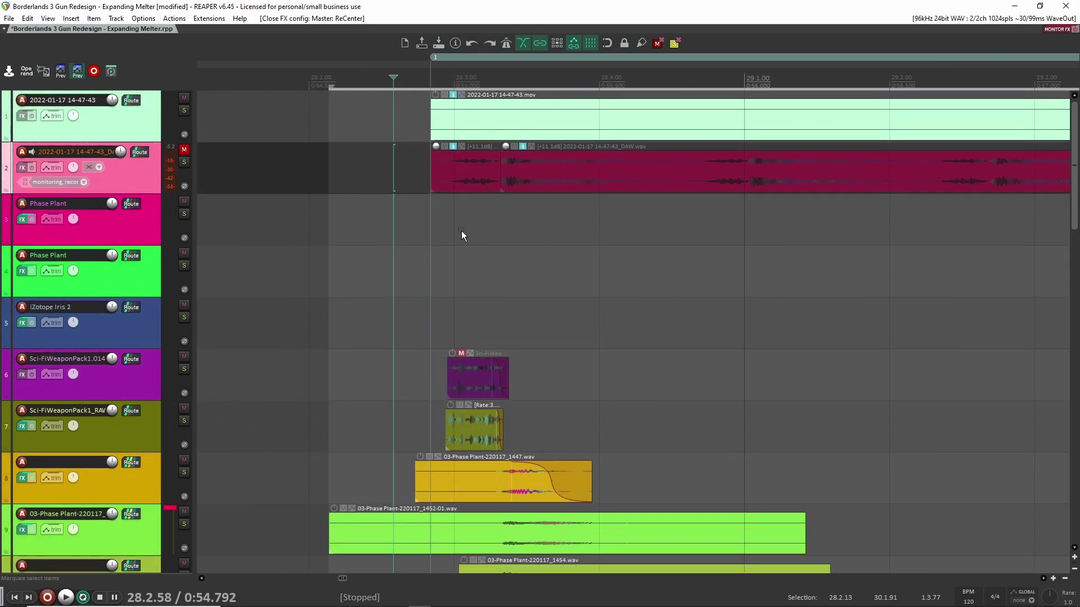
Solo track 2, fit the time selection to its opening clip, and play it
click(467, 163)
click(184, 162)
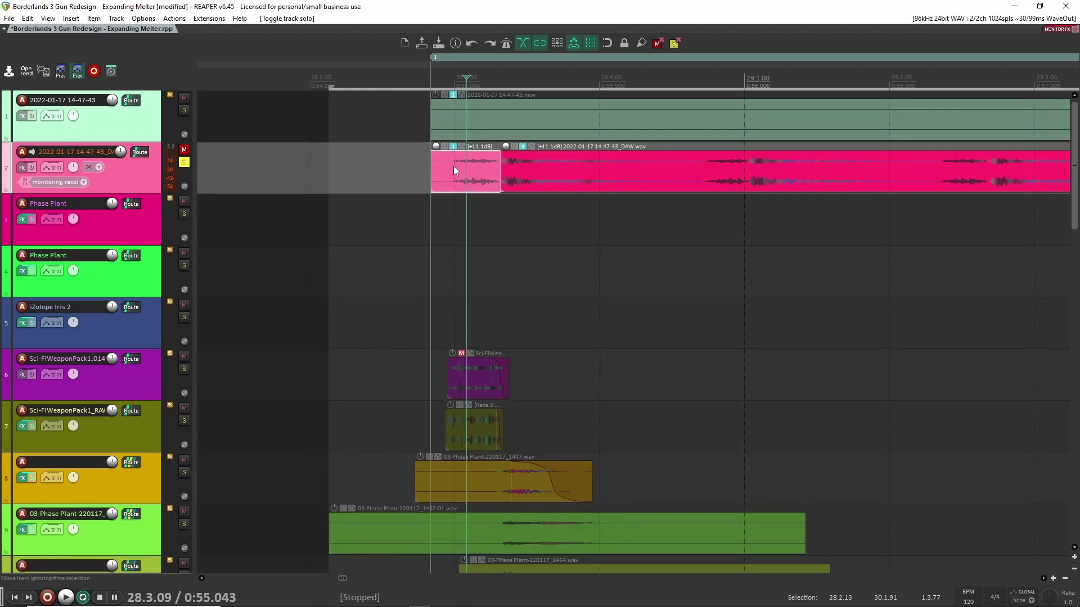
double_click(453, 165)
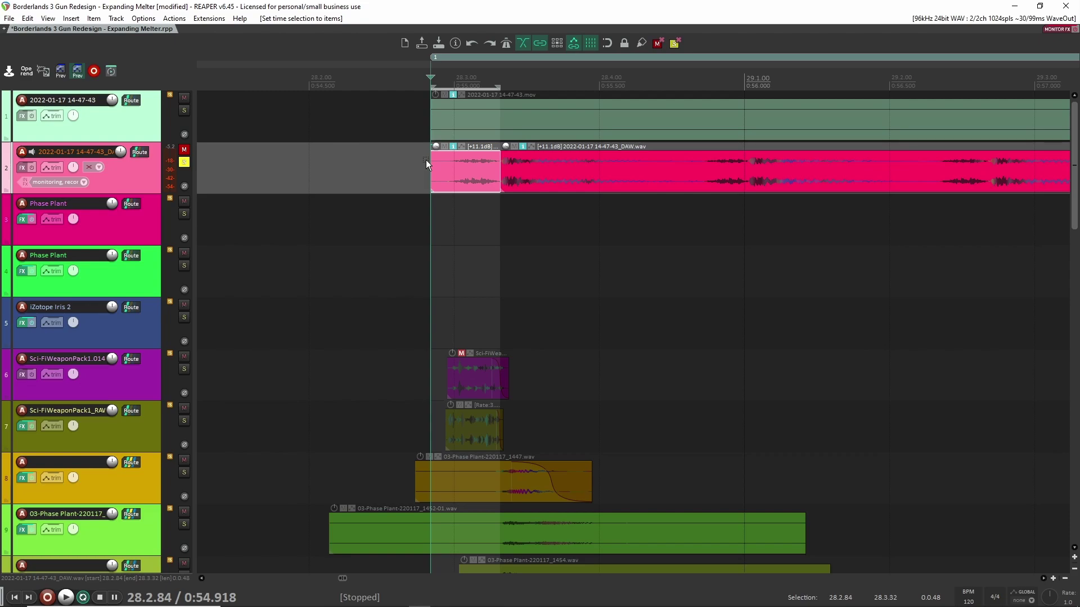
key(space)
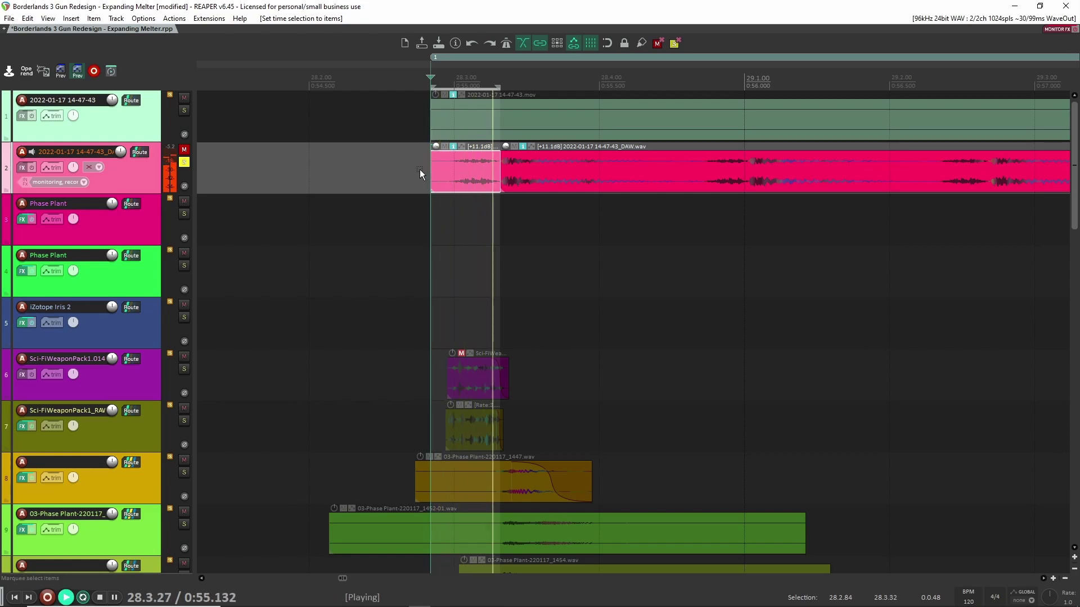
key(space)
key(space)
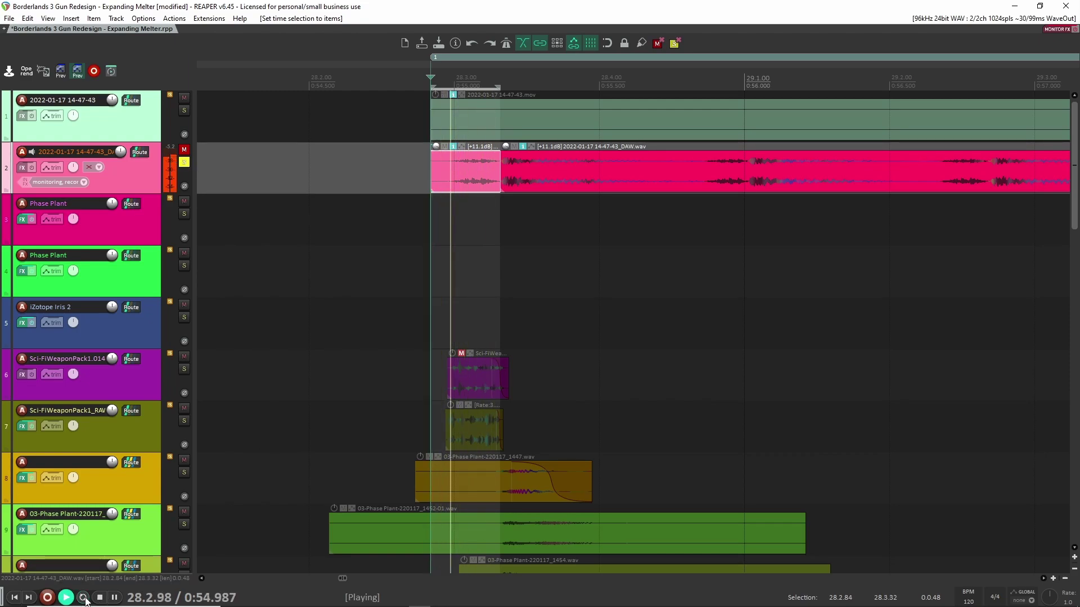
key(space)
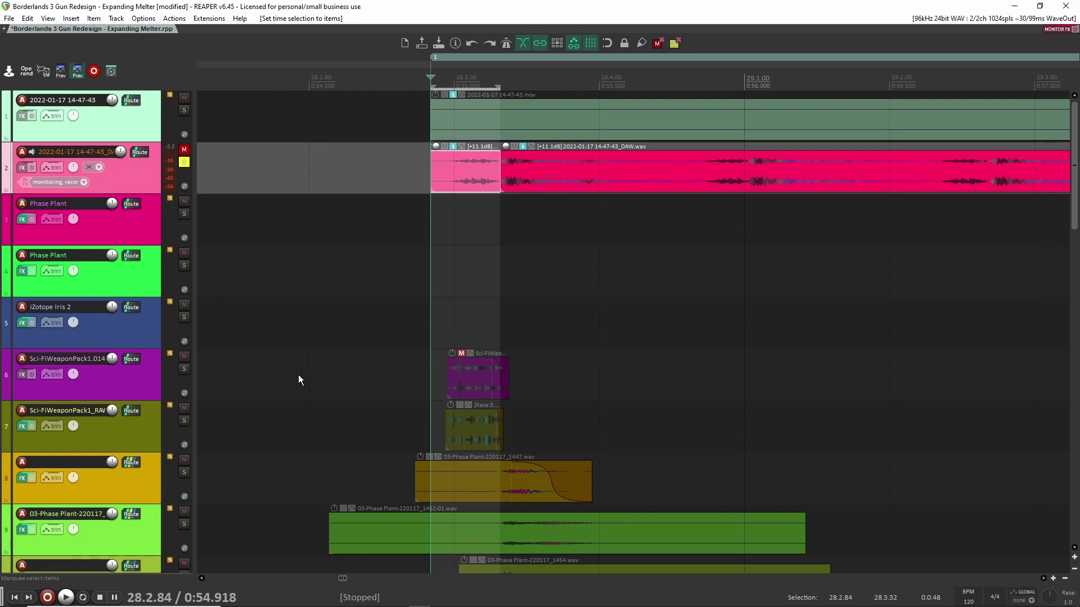
Unsolo track 2, solo tracks 7, 20 and 21, and play those three layers together
click(184, 163)
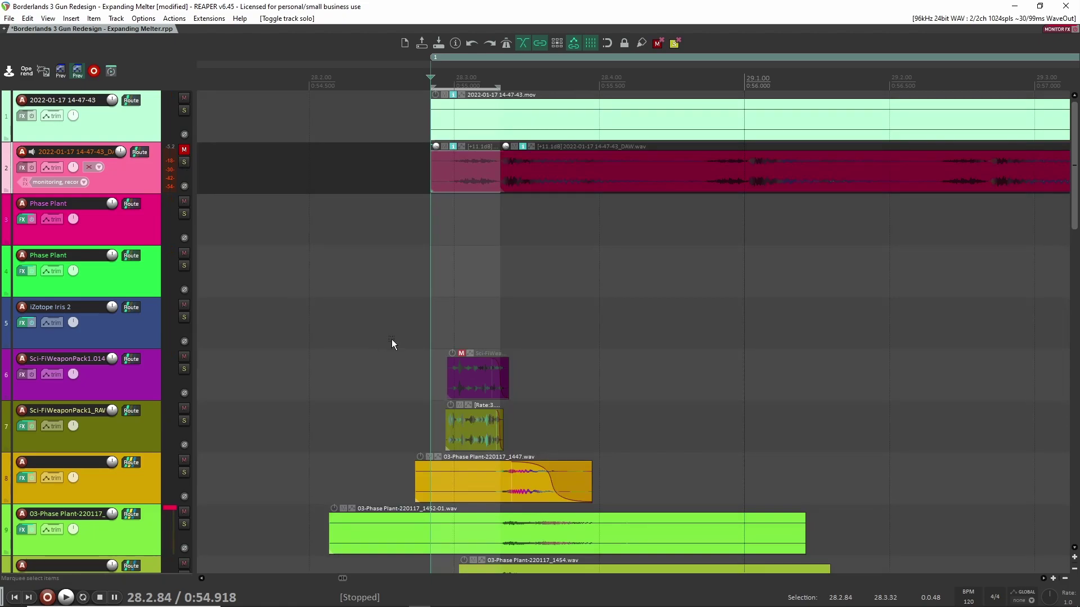
click(184, 421)
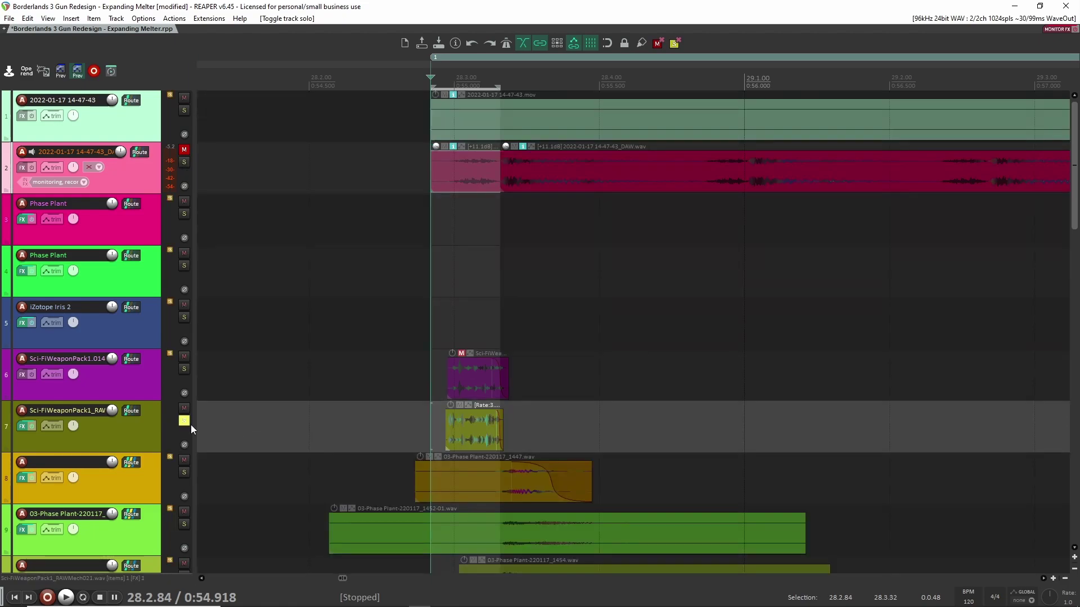
scroll(256, 416, down, 10)
scroll(258, 416, up, 2)
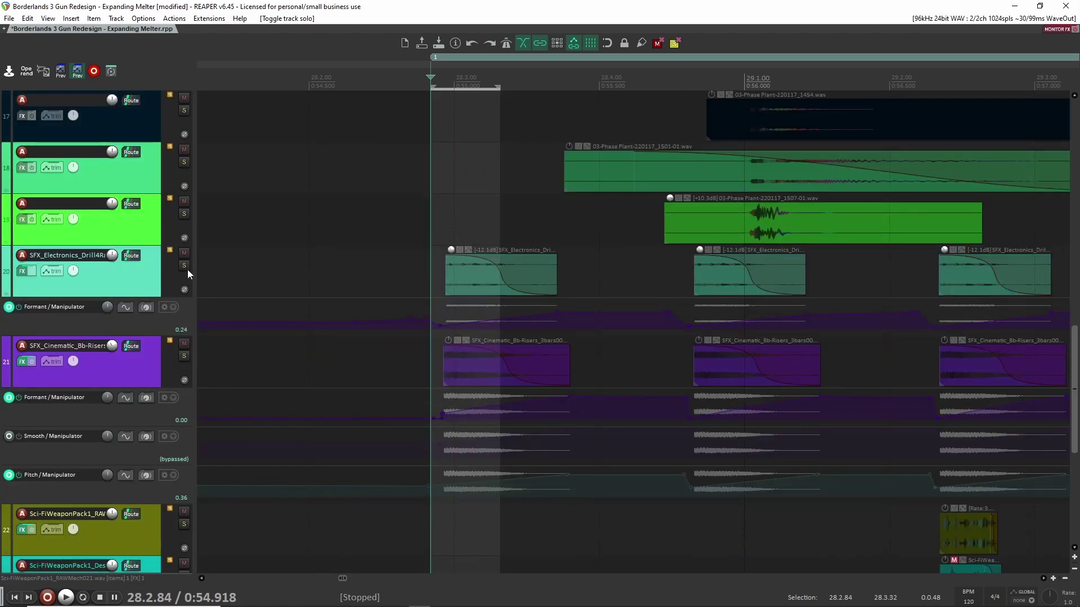
click(184, 266)
click(184, 356)
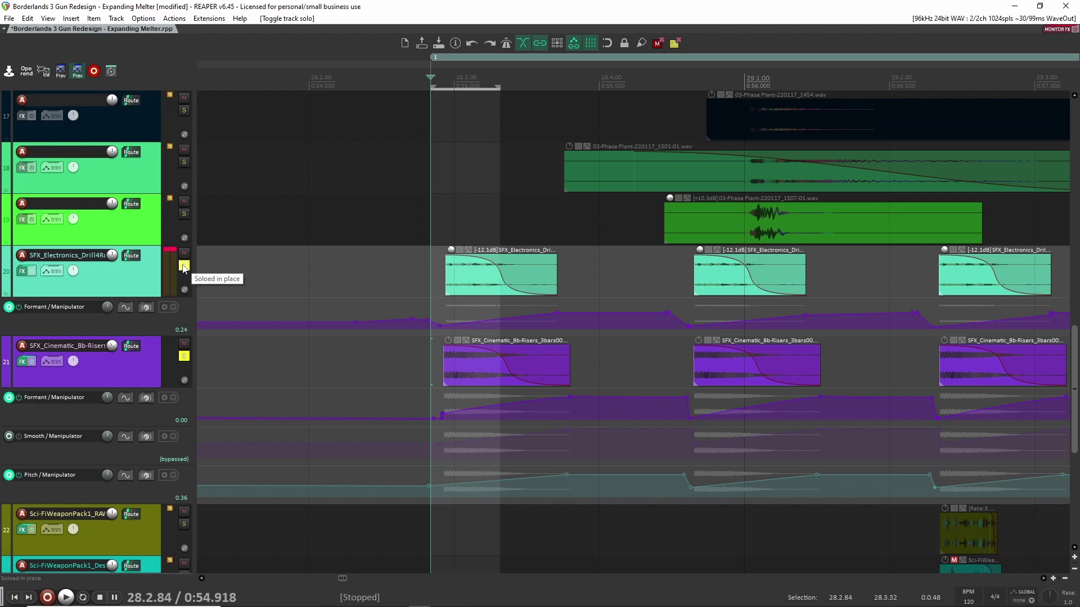
key(space)
key(space)
Unsolo track 20, adjust the track 7 clip's playback rate, and play it
click(184, 266)
scroll(417, 343, up, 10)
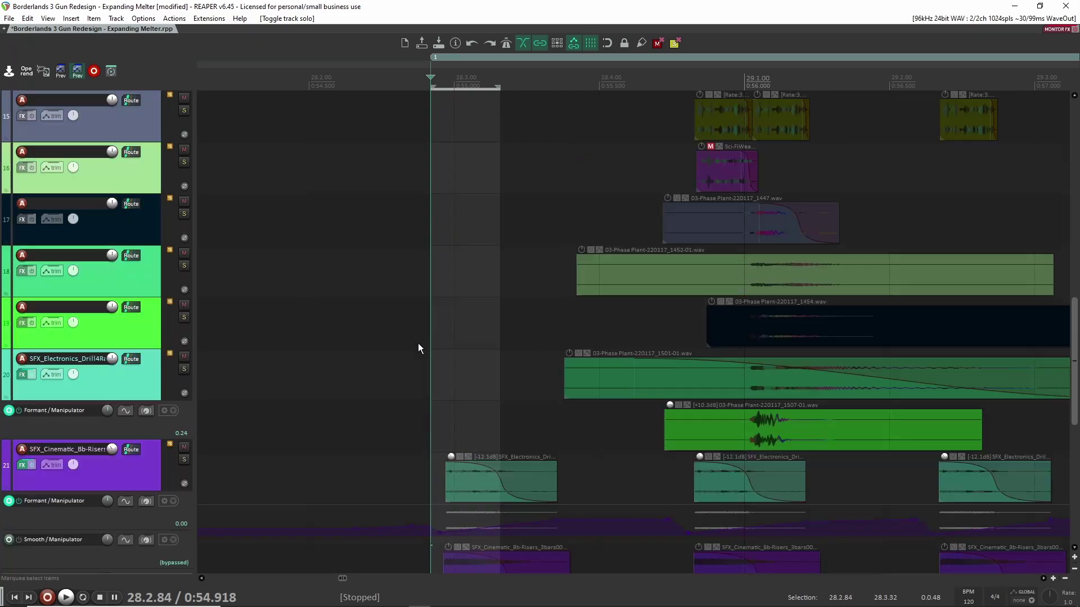
scroll(275, 247, up, 2)
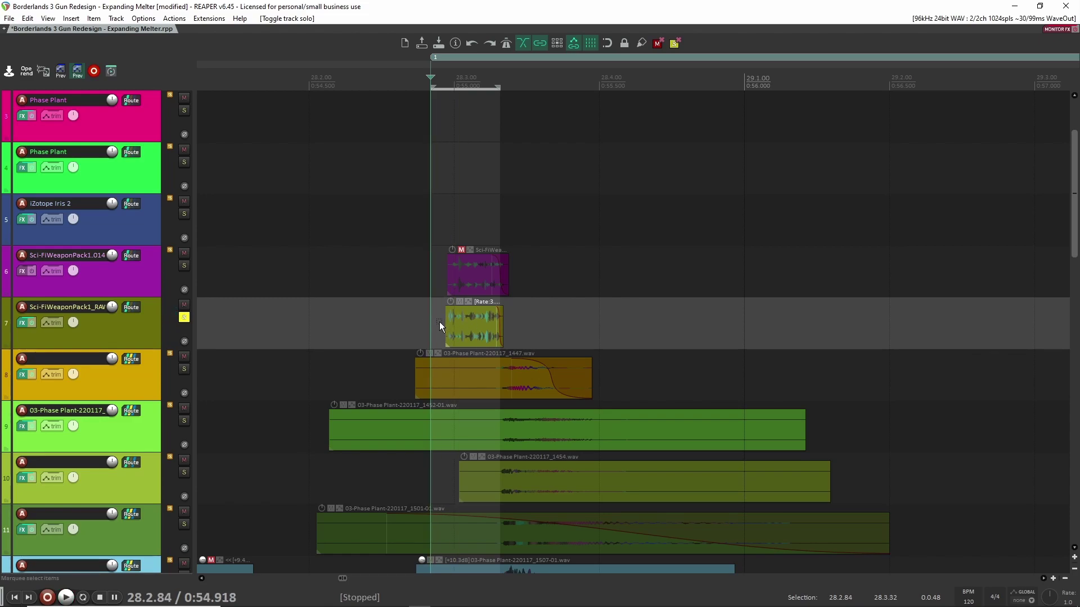
mouse_move(499, 324)
mouse_down()
mouse_move(656, 329)
mouse_move(502, 330)
mouse_up()
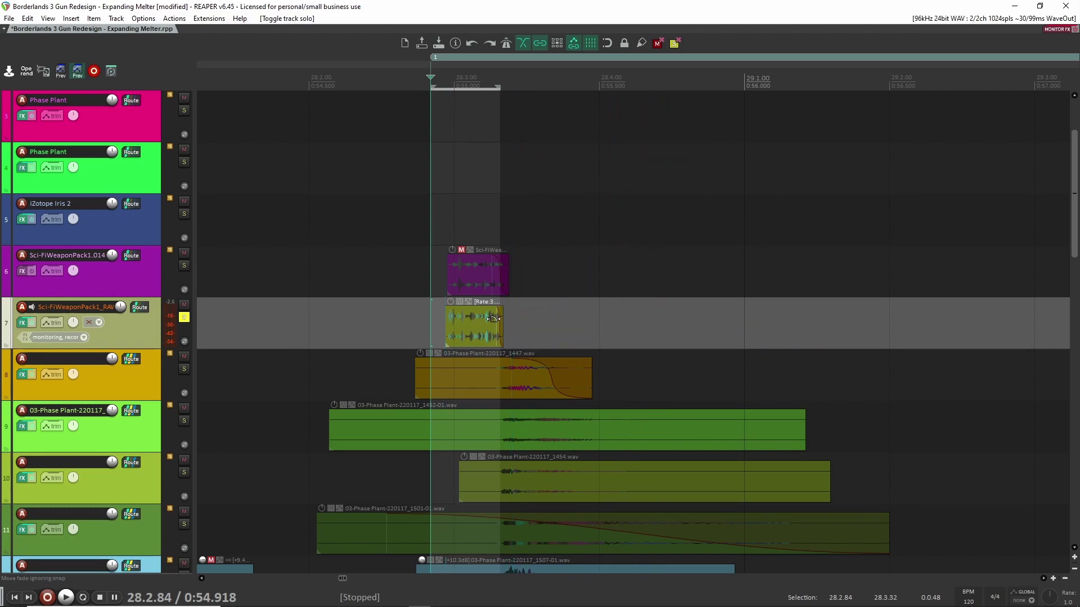
scroll(467, 298, up, 2)
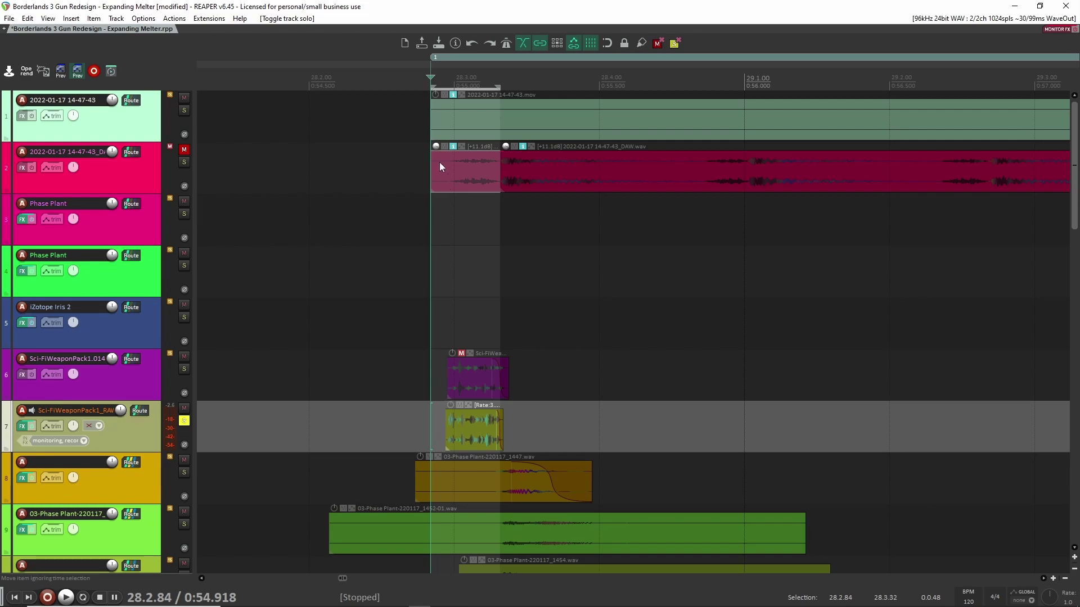
click(445, 404)
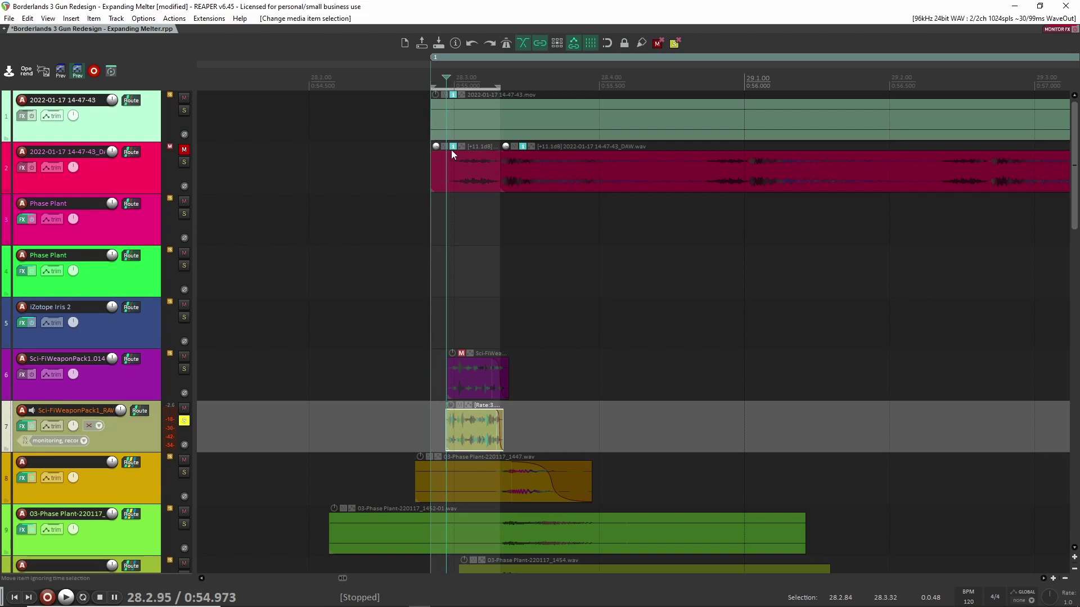
key(space)
key(space)
Solo track 7 to hear it alone, then solo the drill layer on track 20
scroll(247, 388, down, 2)
click(183, 318)
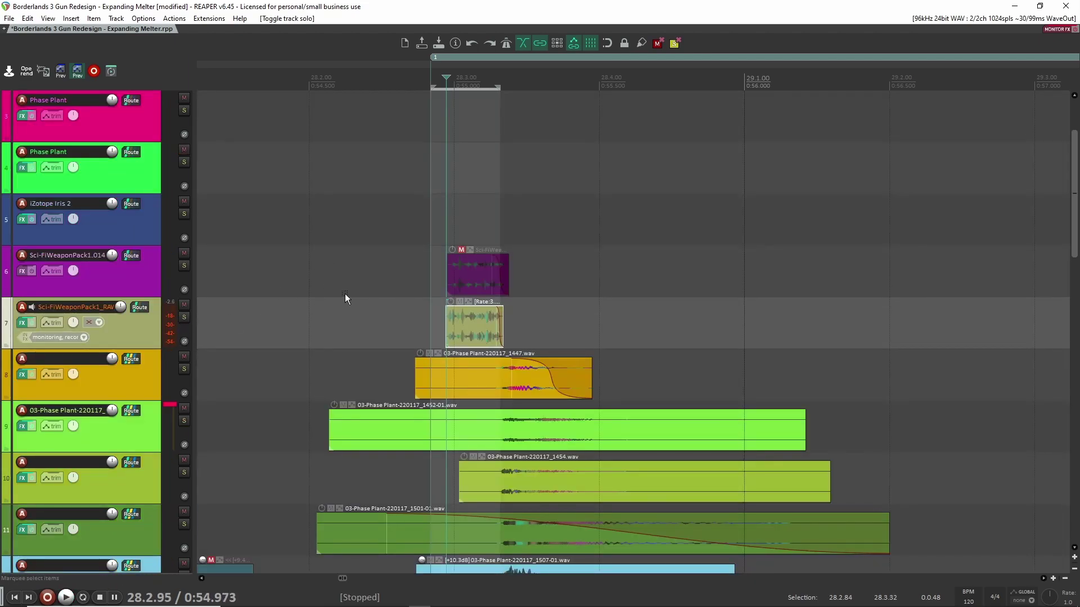
scroll(348, 298, down, 8)
scroll(368, 319, down, 8)
scroll(366, 312, up, 2)
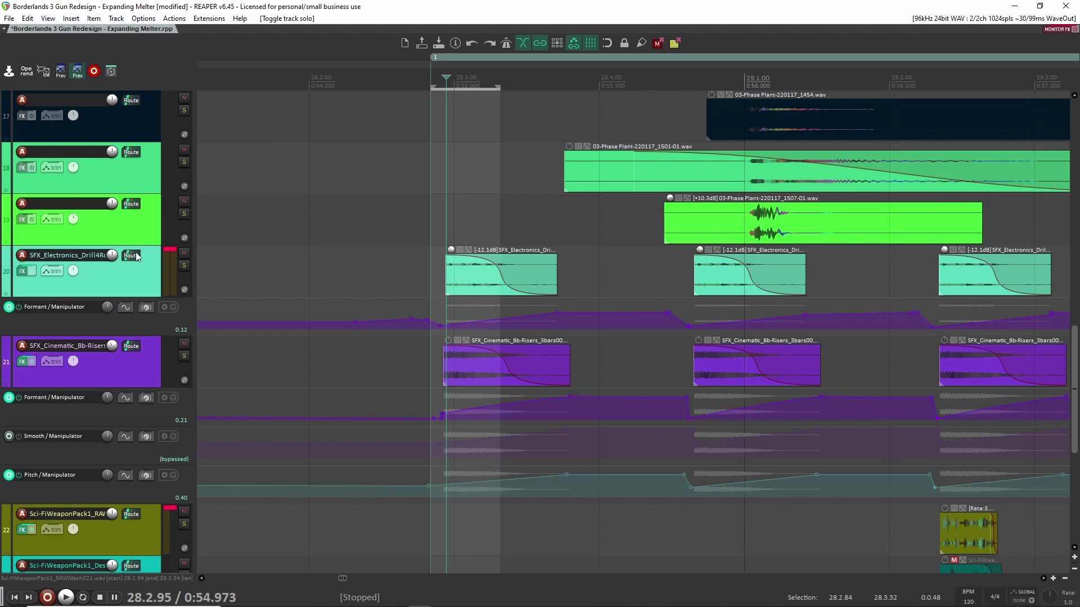
click(183, 265)
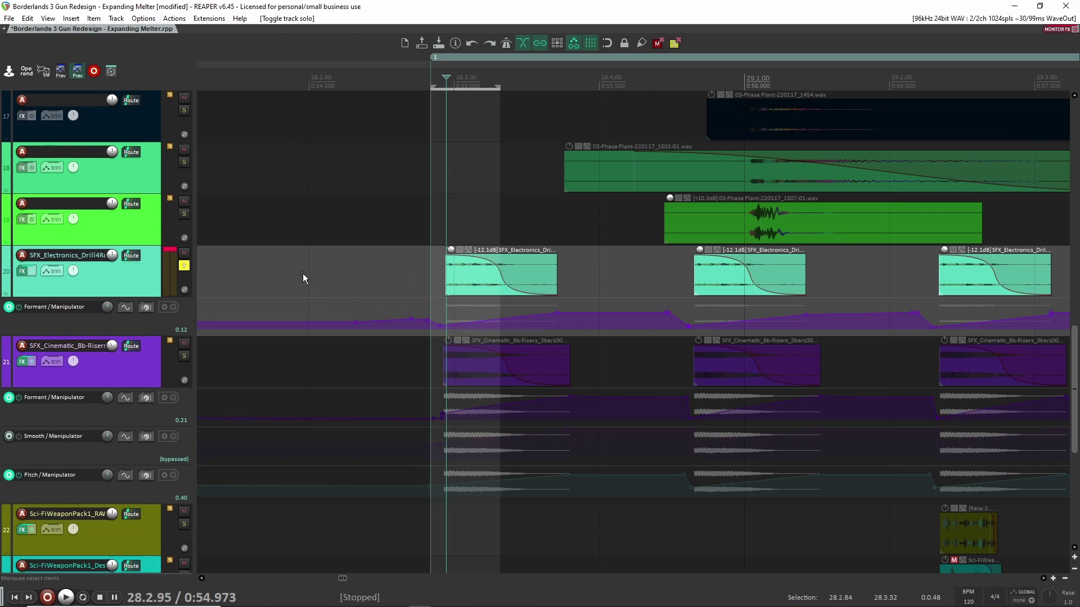
In track 20's Manipulator, reset Harmonics and set it to -2.375, auditioning the drill
click(123, 281)
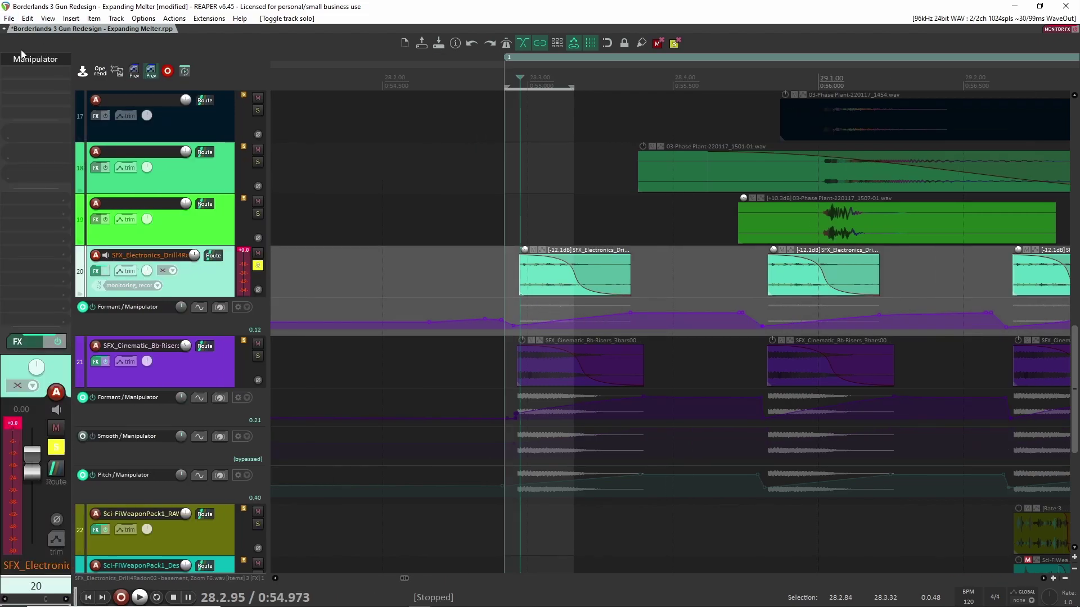
click(35, 61)
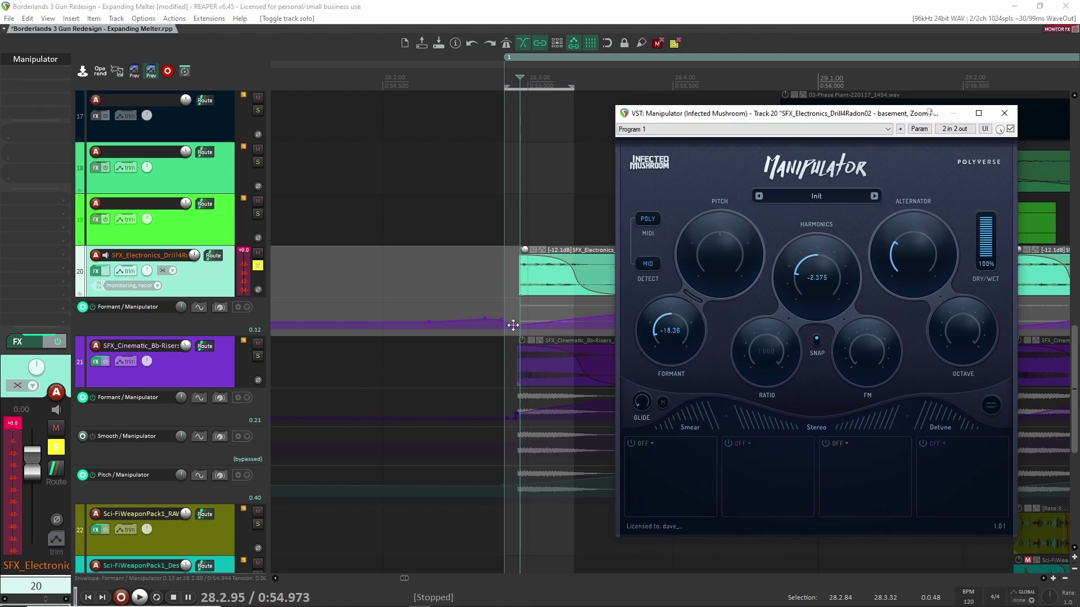
drag(878, 114, 1014, 81)
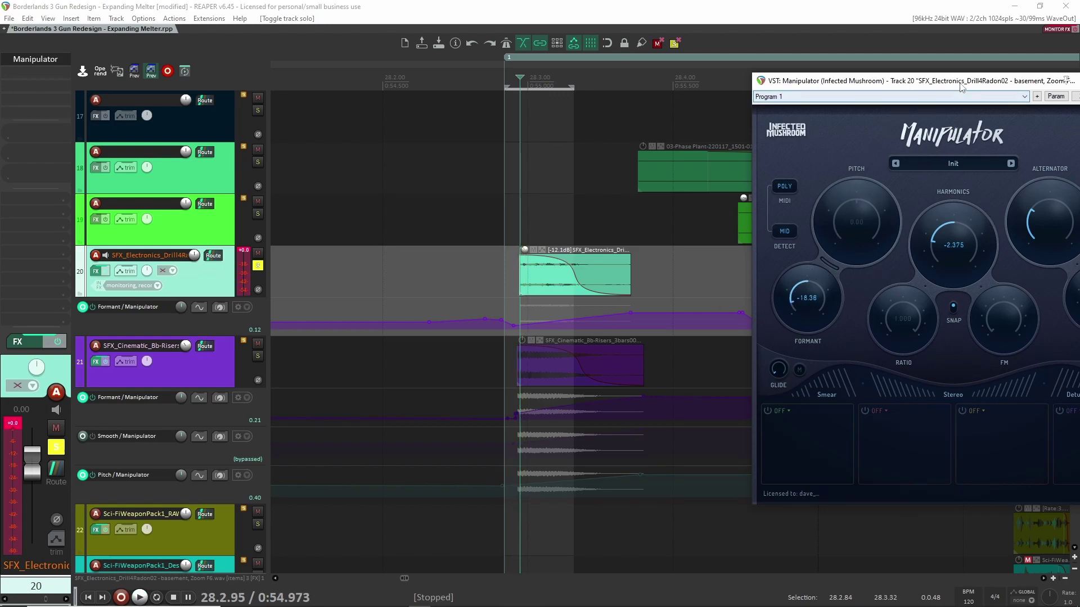
drag(913, 81, 815, 111)
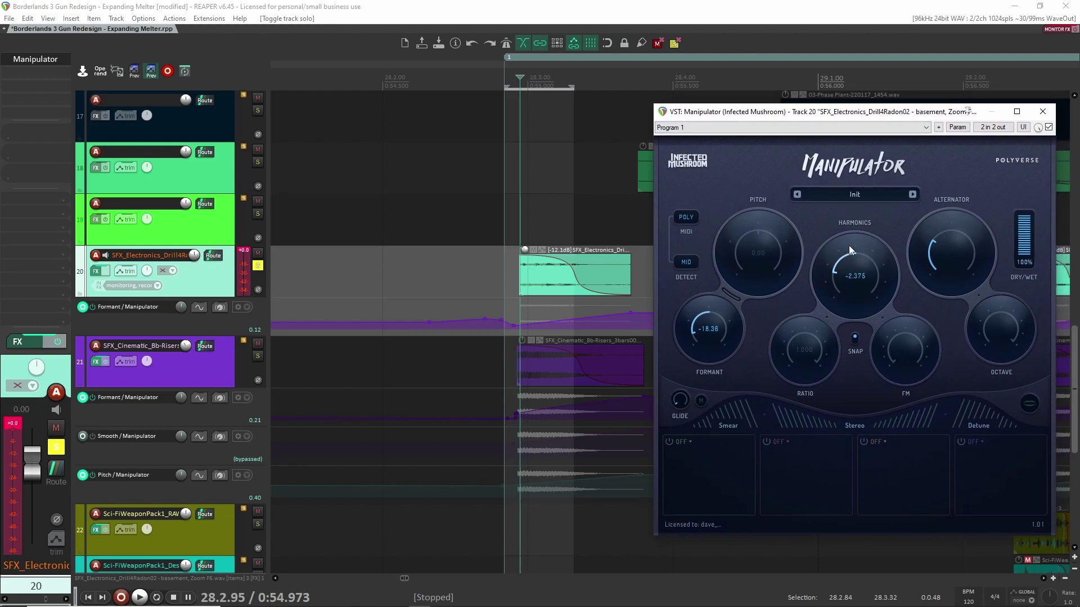
double_click(832, 272)
mouse_move(825, 277)
mouse_down()
mouse_move(810, 299)
mouse_move(855, 260)
mouse_move(836, 264)
mouse_up()
key(space)
key(space)
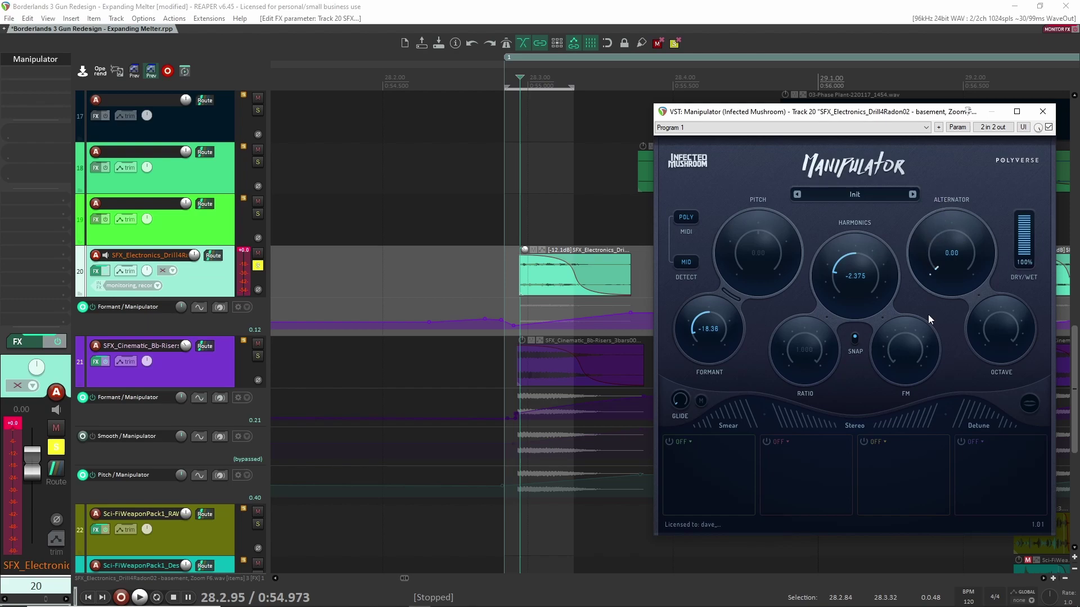
key(space)
key(space)
Raise the Manipulator Alternator to 7.00, close the plugin, and solo track 7 too
drag(933, 292, 935, 245)
key(space)
key(space)
key(space)
key(space)
key(space)
key(space)
click(1043, 111)
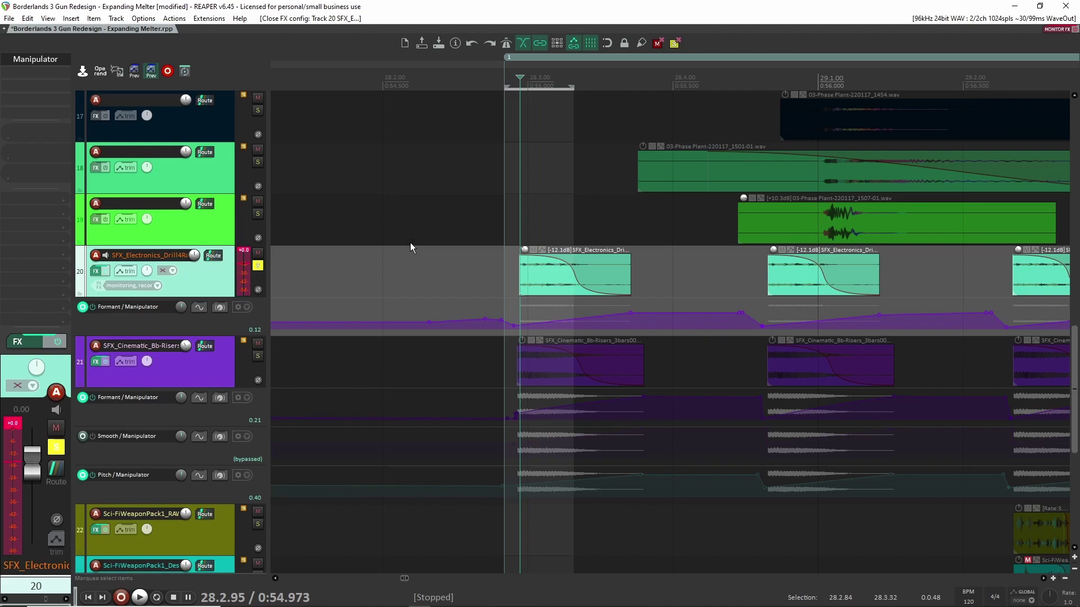
scroll(406, 242, up, 10)
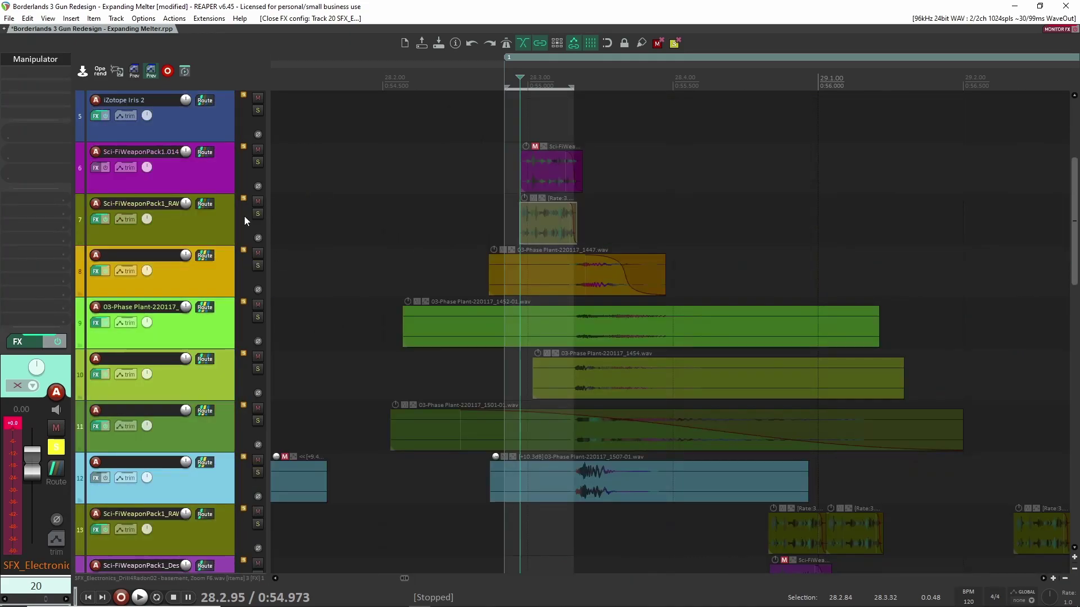
click(258, 214)
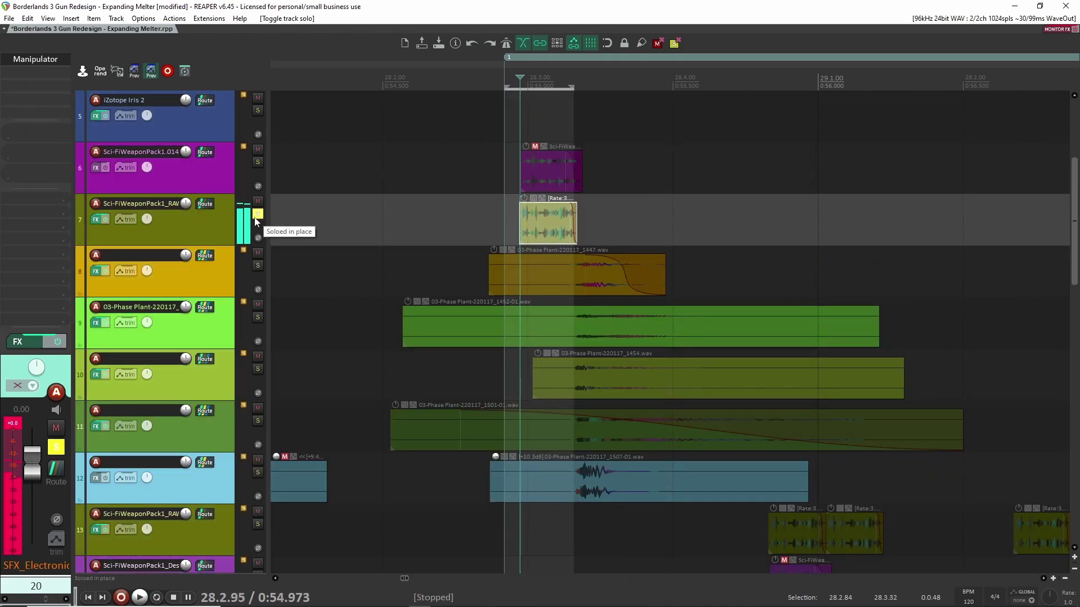
Unsolo tracks 7 and 20, then solo and select the cinematic risers track 21
key(space)
key(space)
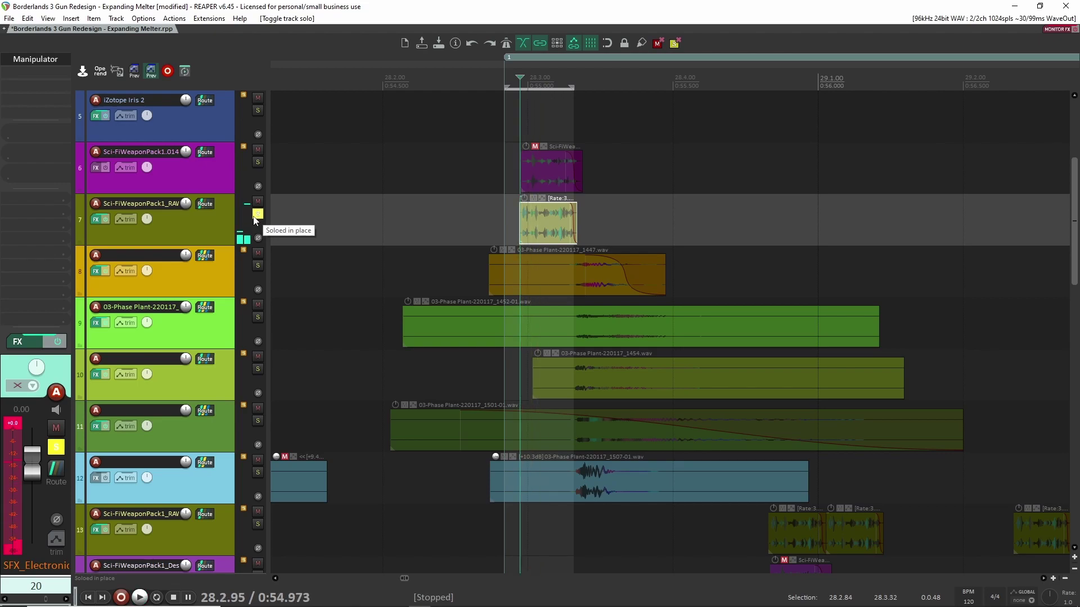
click(258, 214)
scroll(309, 339, down, 7)
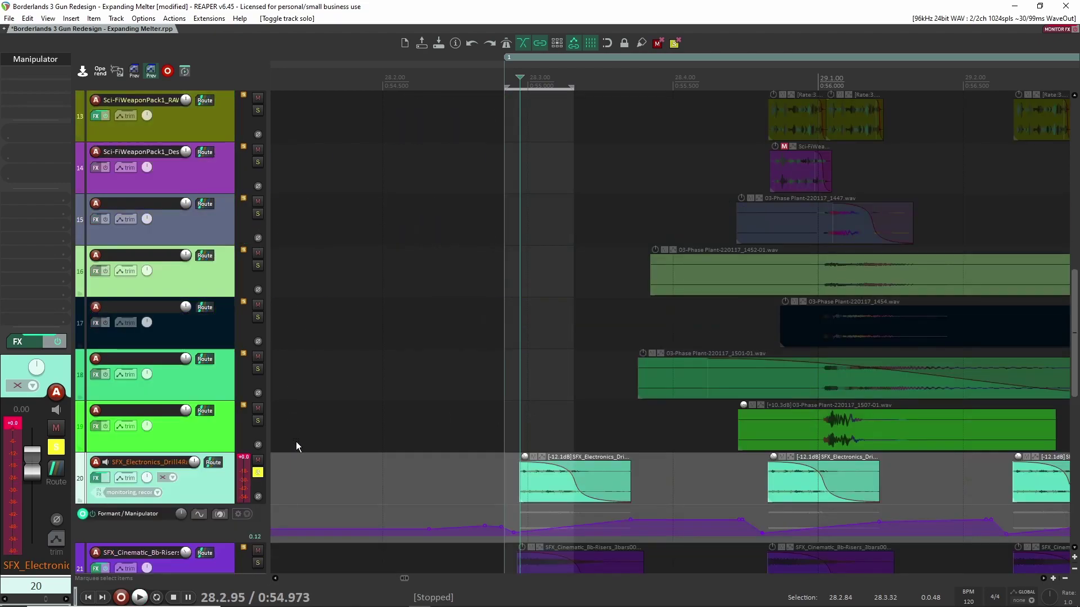
click(258, 473)
scroll(345, 397, down, 5)
click(257, 252)
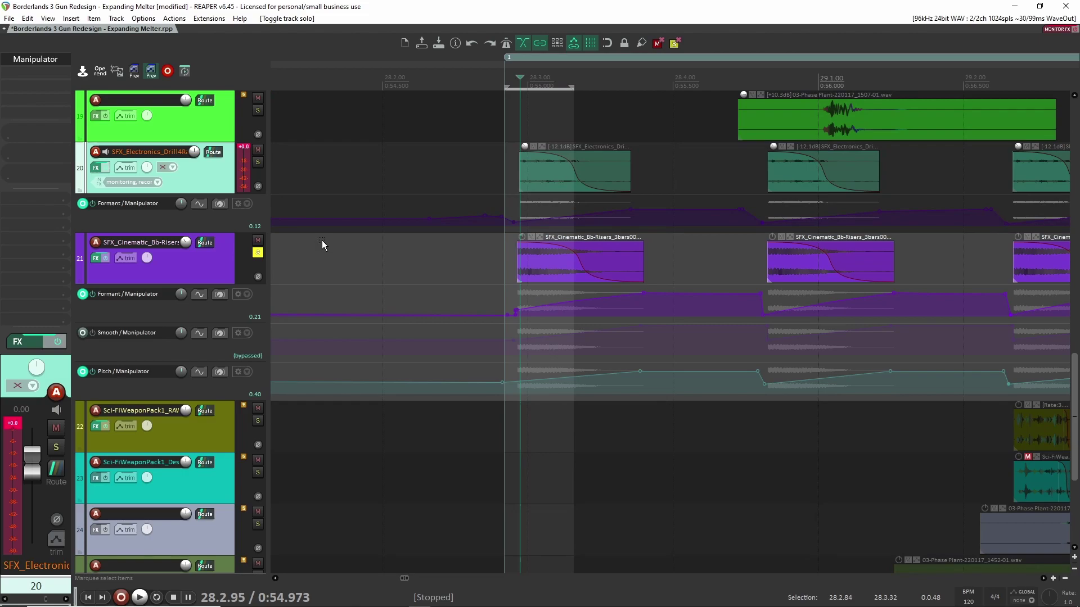
click(193, 259)
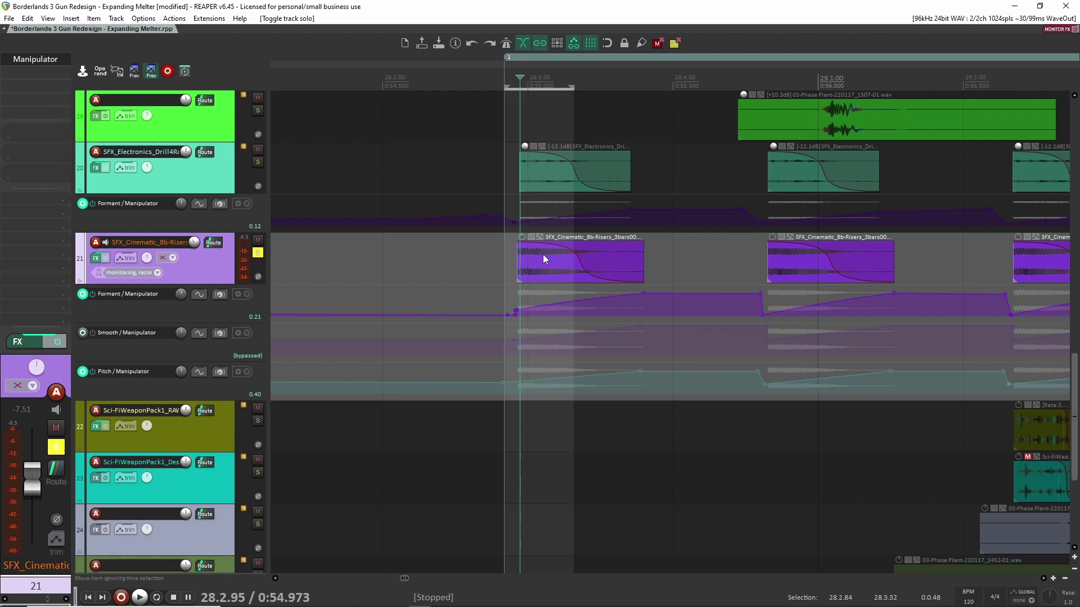
Activate track 21's bypassed Smooth automation lane, toggling Formant, and audition the risers
click(82, 295)
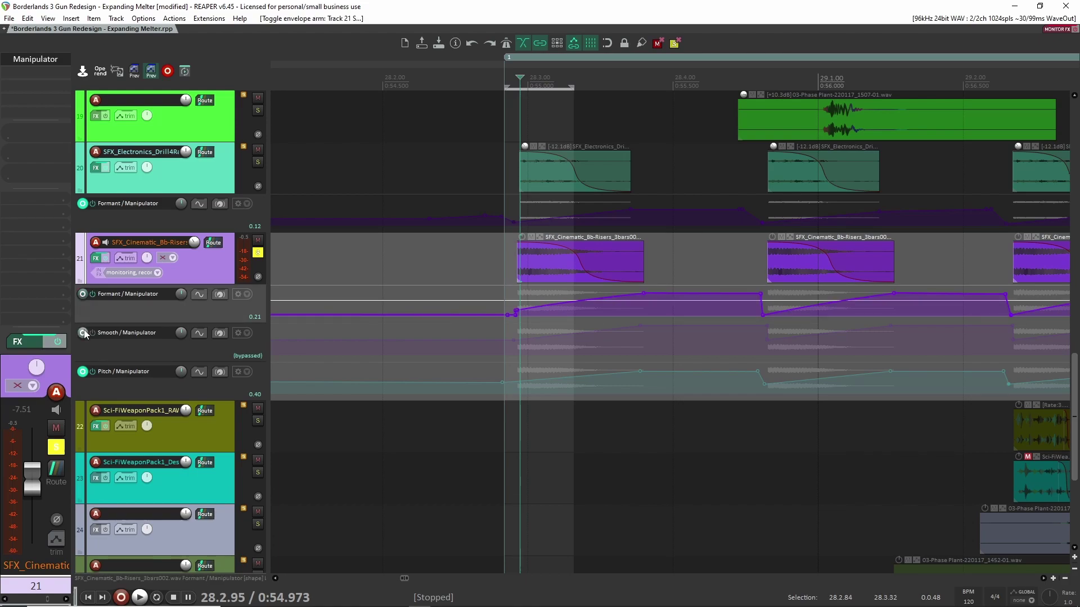
click(82, 333)
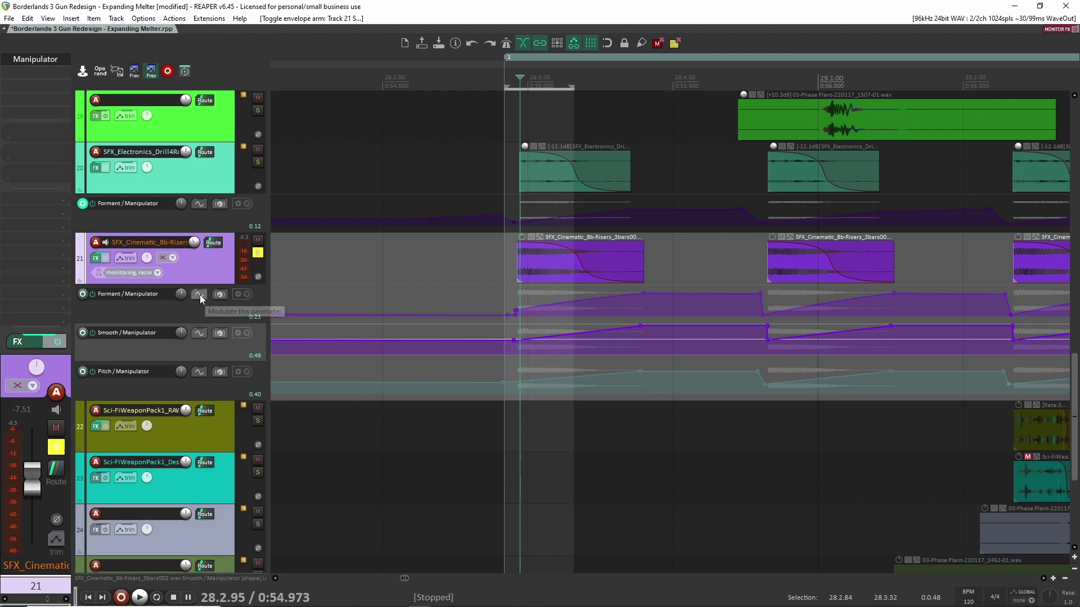
key(space)
key(space)
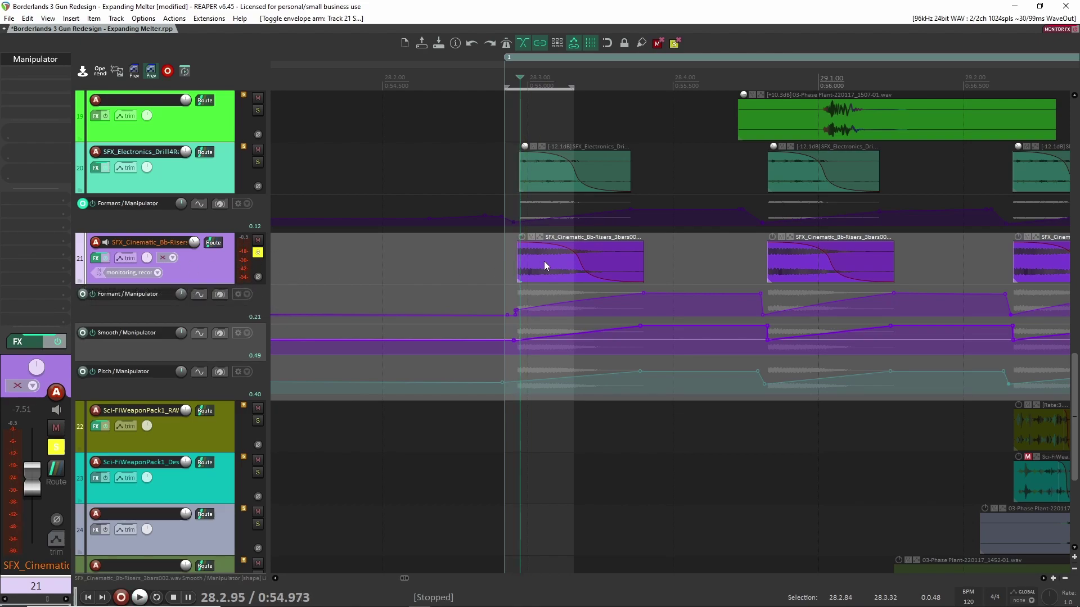
click(82, 294)
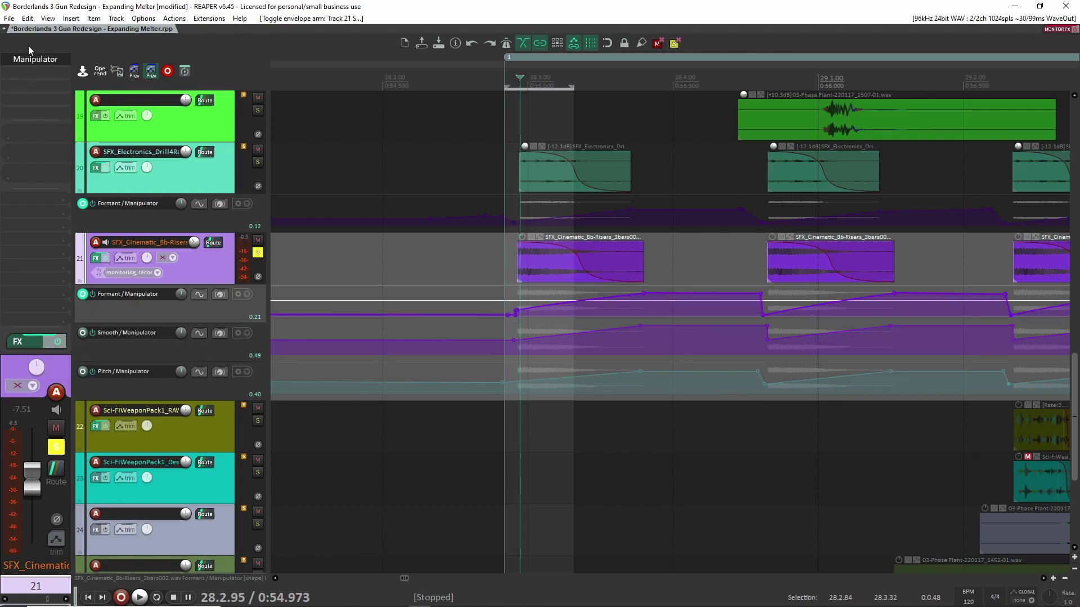
Open track 21's Manipulator and arm its Smooth and Pitch automation lanes, auditioning playback
click(29, 59)
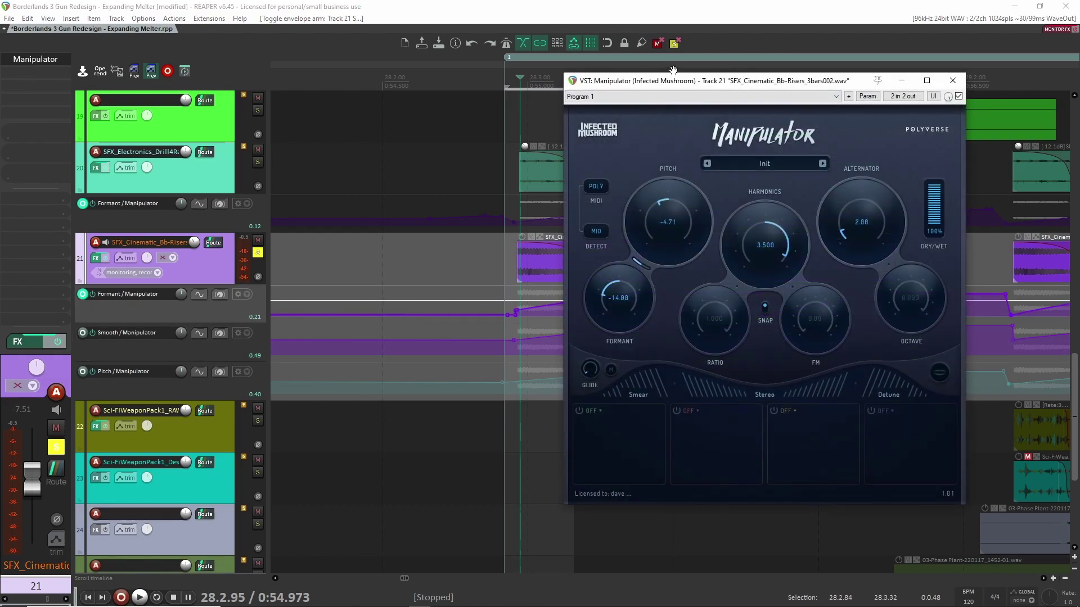
drag(674, 81, 814, 76)
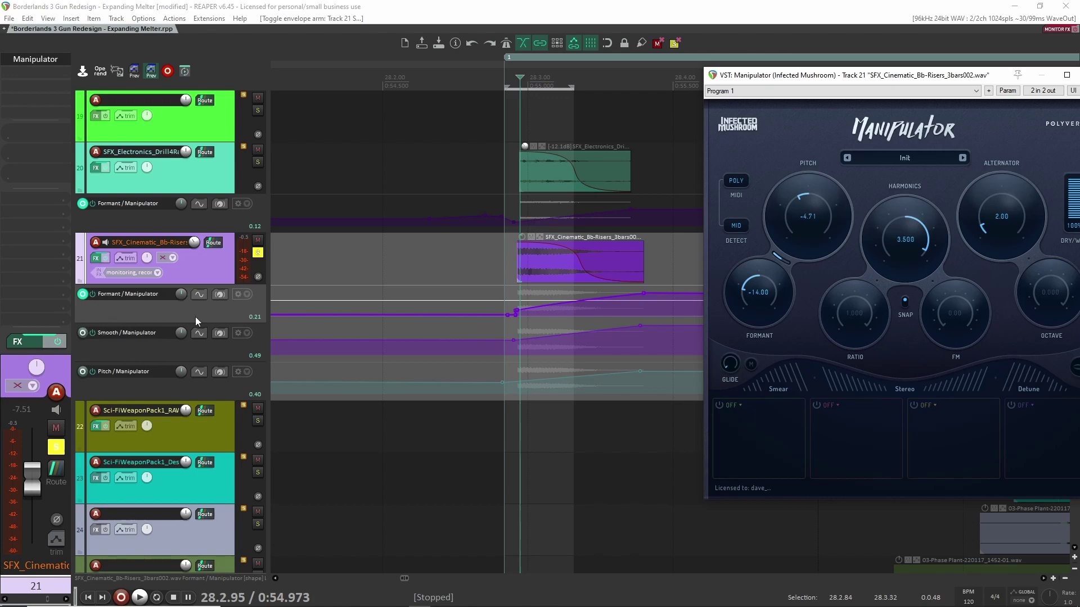
key(space)
key(space)
click(83, 334)
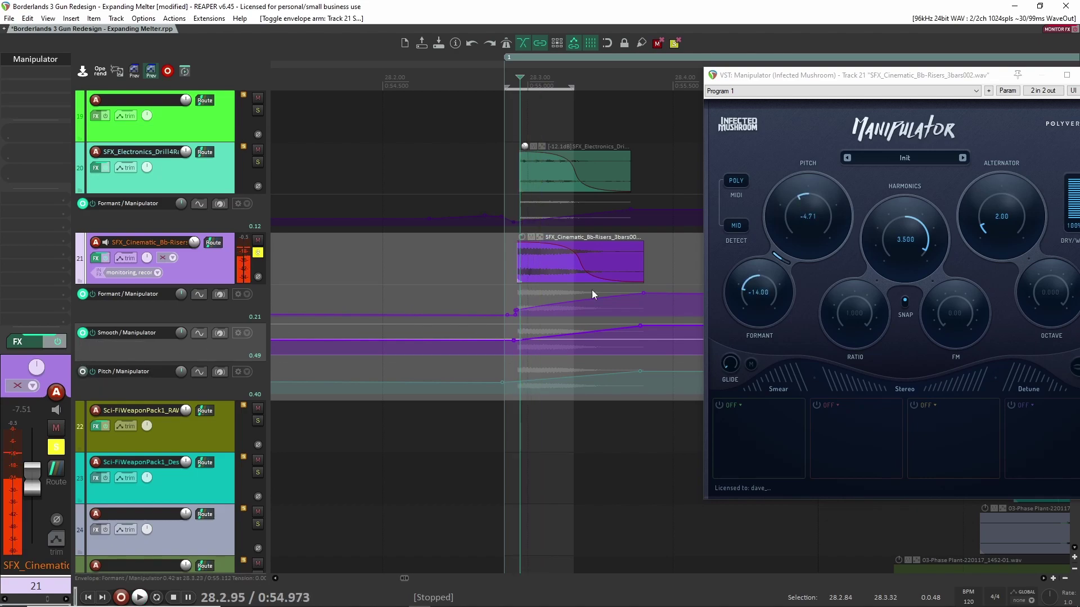
click(789, 263)
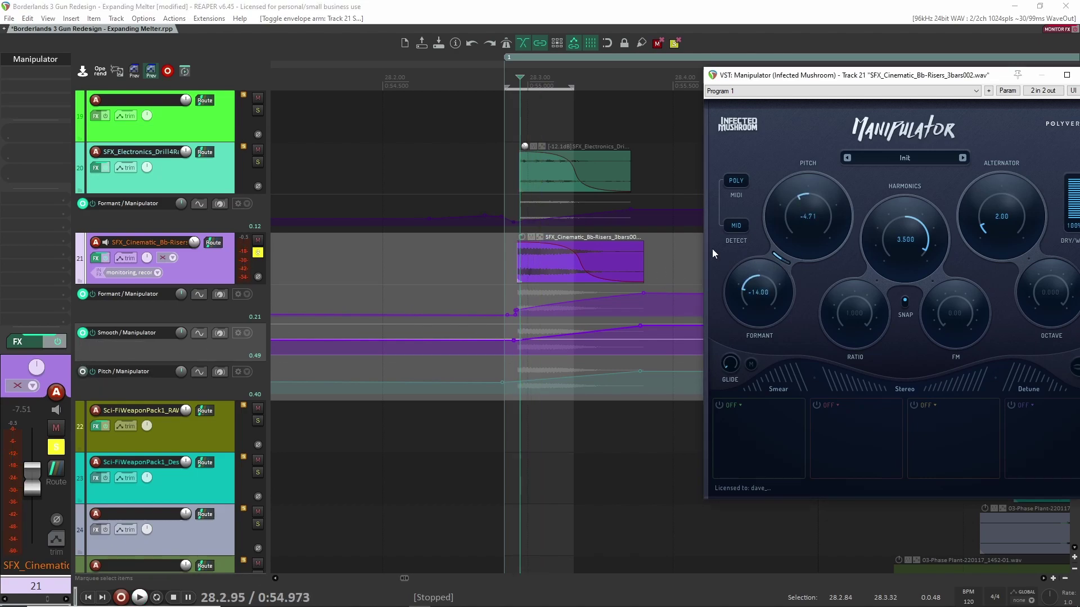
click(83, 372)
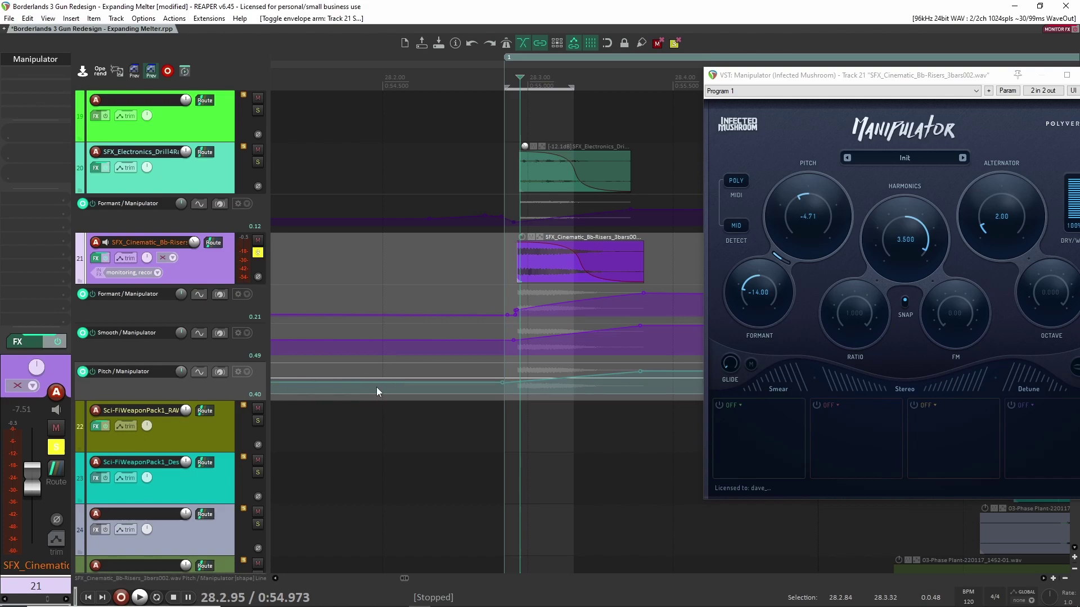
key(space)
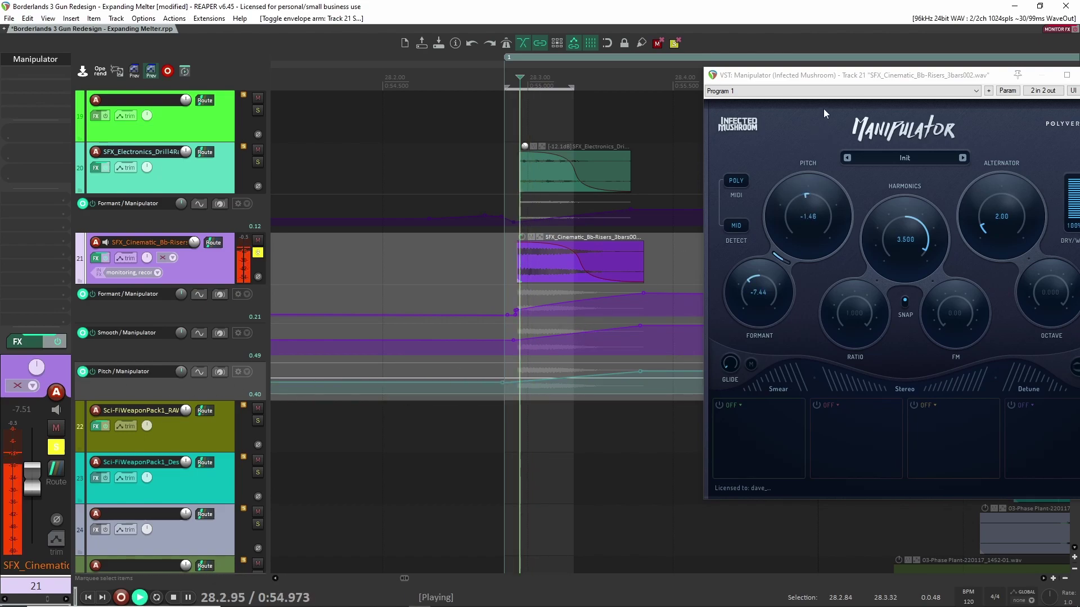
key(space)
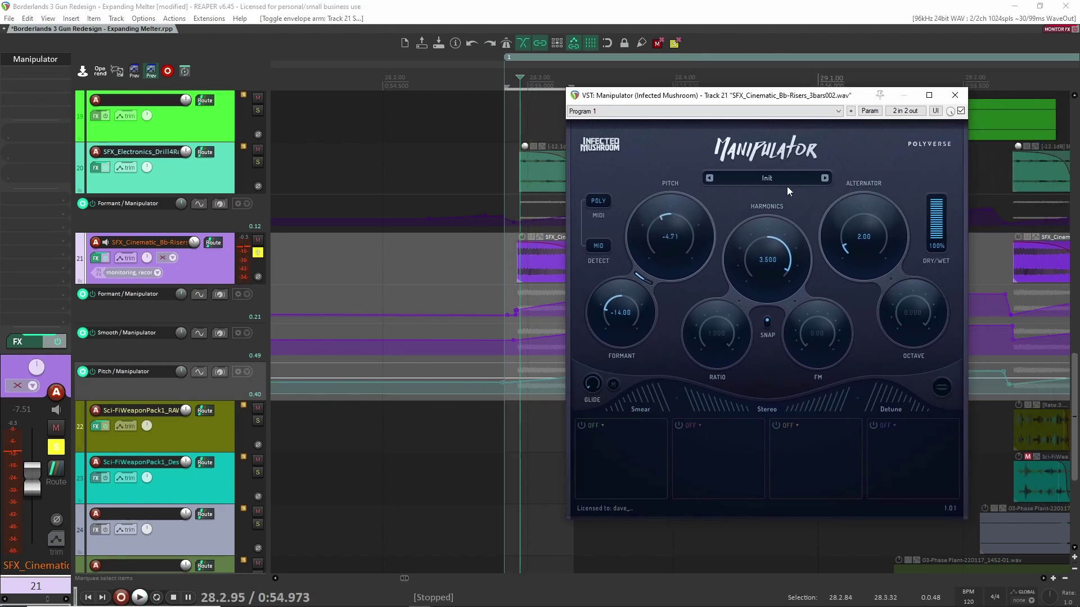
Set Manipulator Harmonics to 0.625 and Alternator to 3.00, then close the plugin
double_click(767, 238)
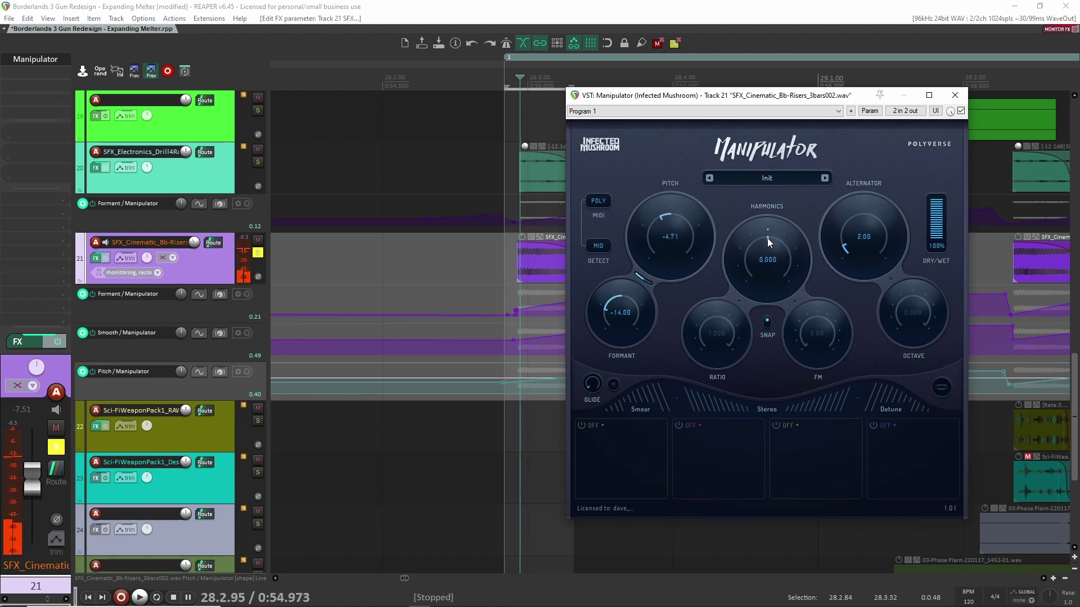
drag(767, 237, 786, 262)
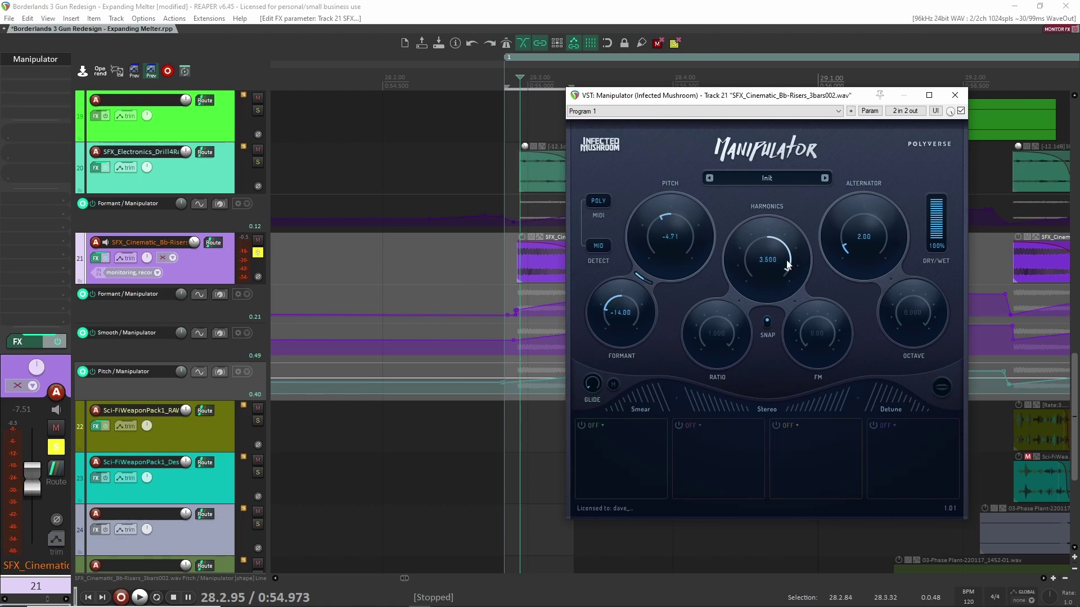
drag(856, 261, 865, 275)
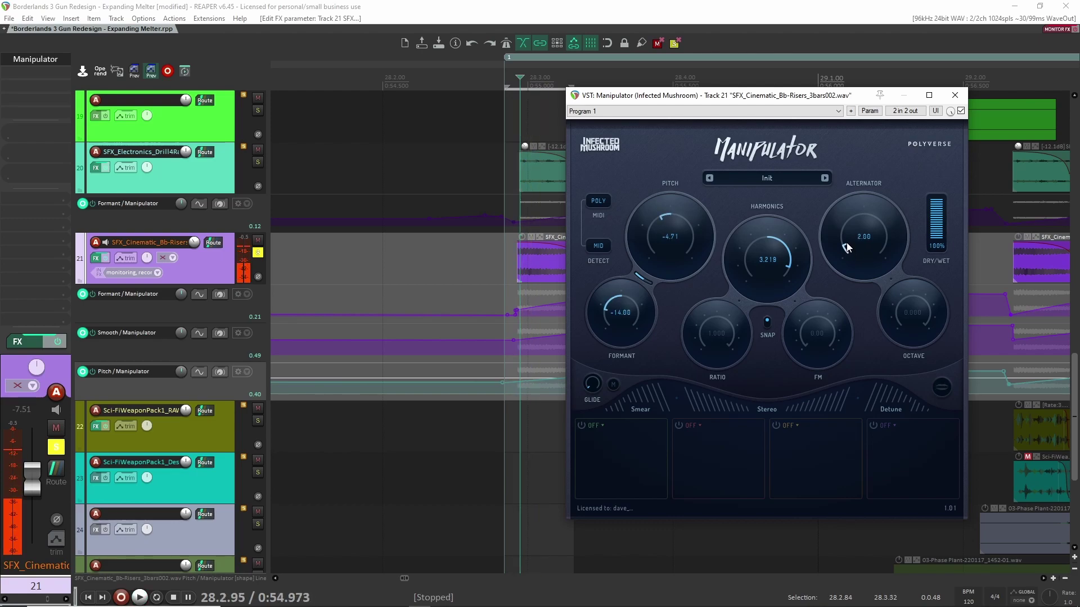
mouse_move(846, 247)
mouse_down()
mouse_move(848, 230)
mouse_move(848, 244)
mouse_up()
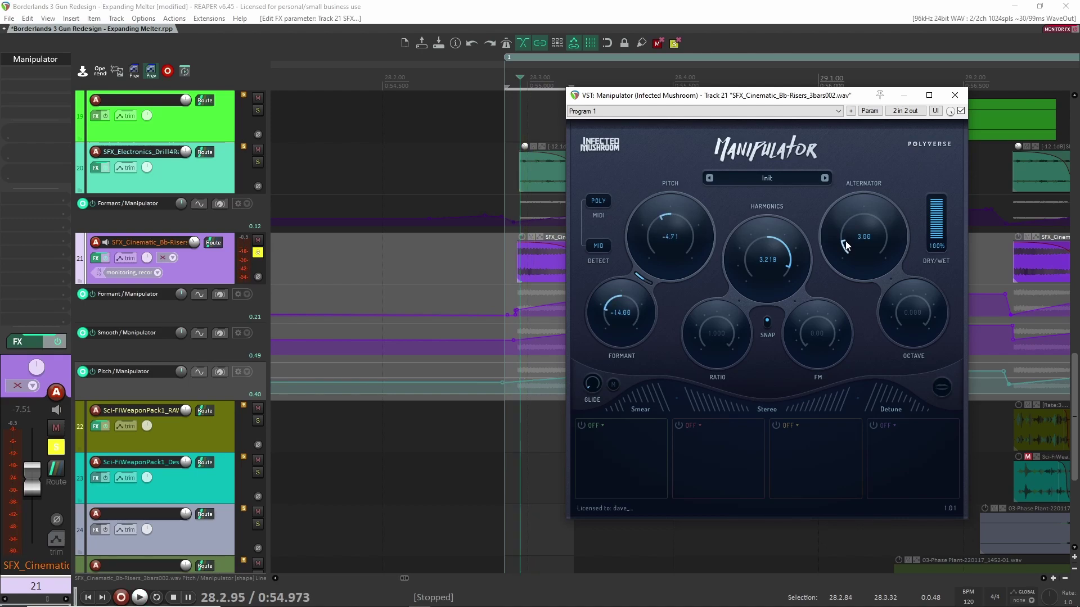
click(954, 95)
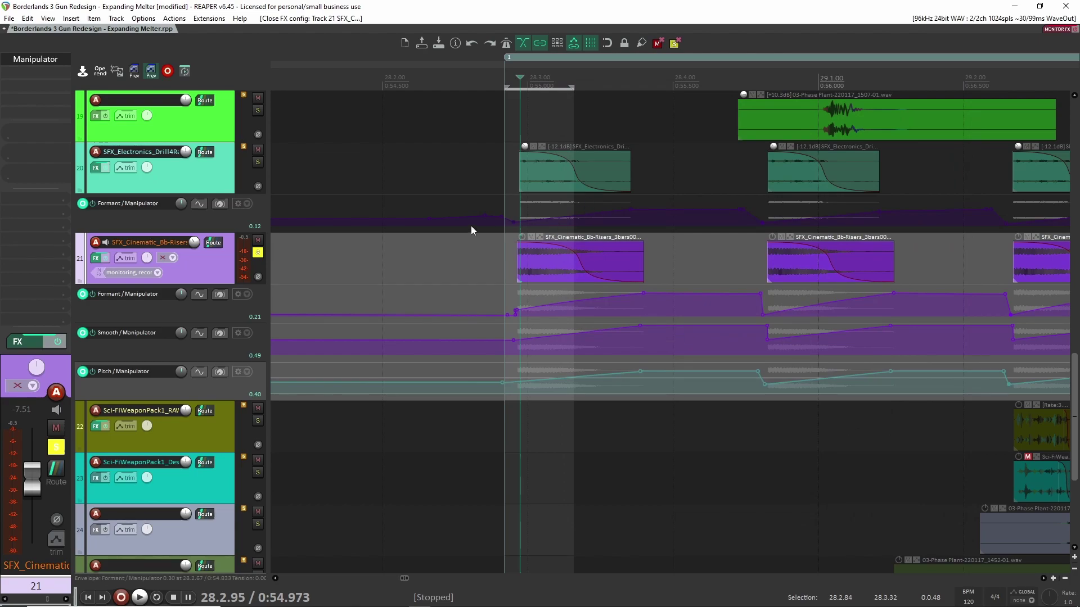
Unsolo track 20 and solo track 7's raw sci-fi weapon layer
click(258, 162)
scroll(394, 263, up, 8)
scroll(394, 268, up, 8)
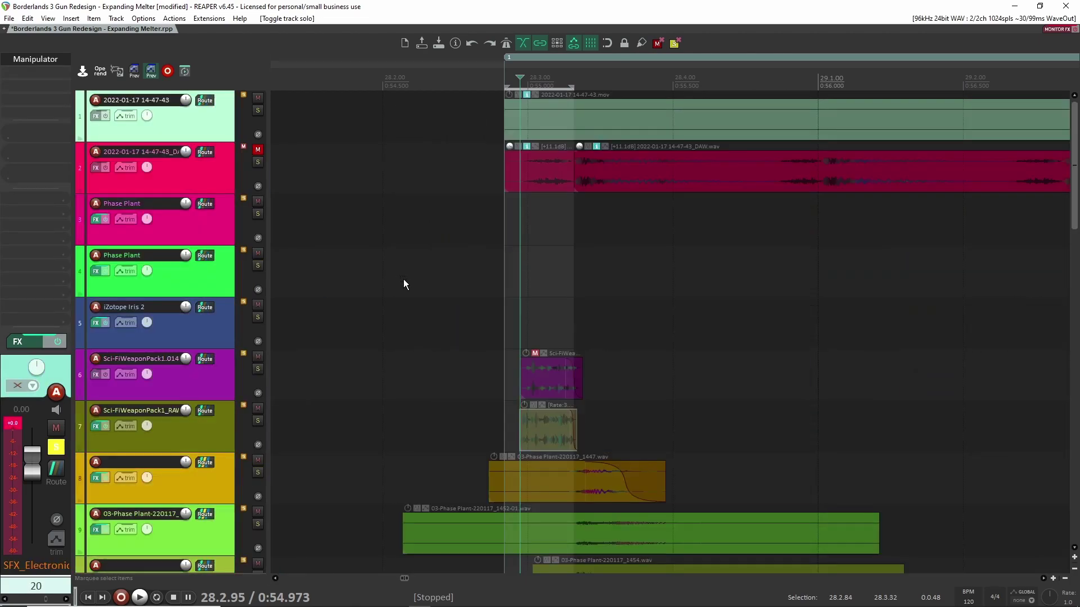
click(259, 421)
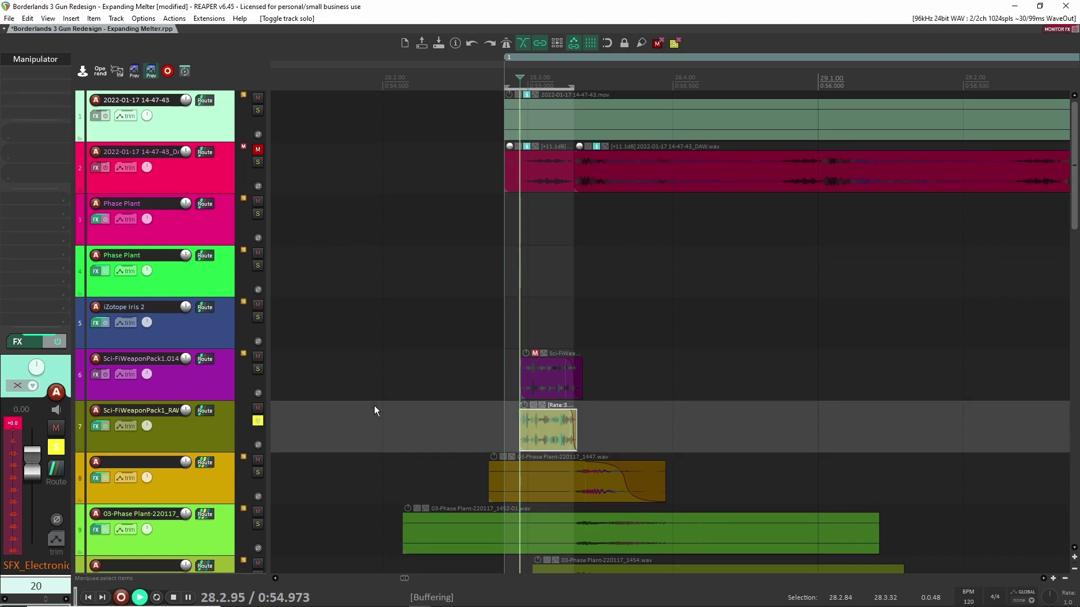
Watch the Expanding Melter reference video, then box-select track 7's items
key(ctrl+shift+v)
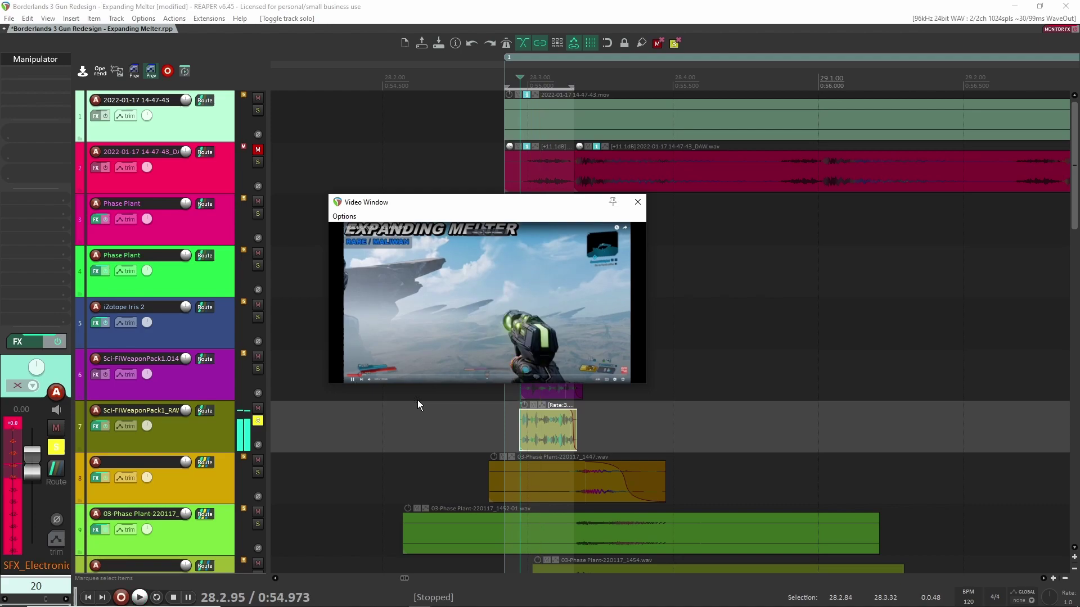
click(637, 201)
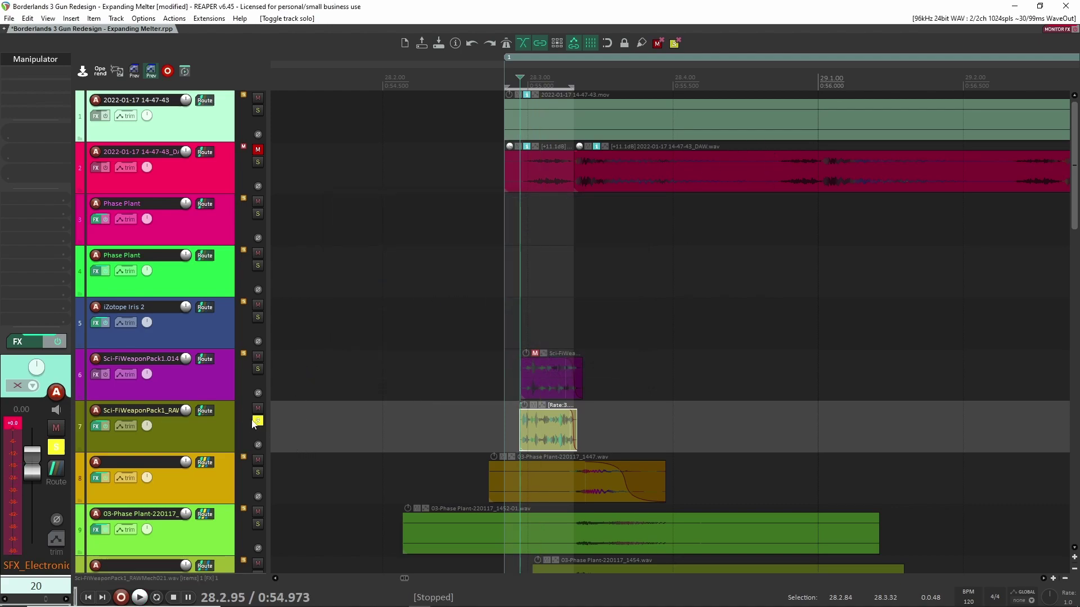
scroll(298, 382, down, 5)
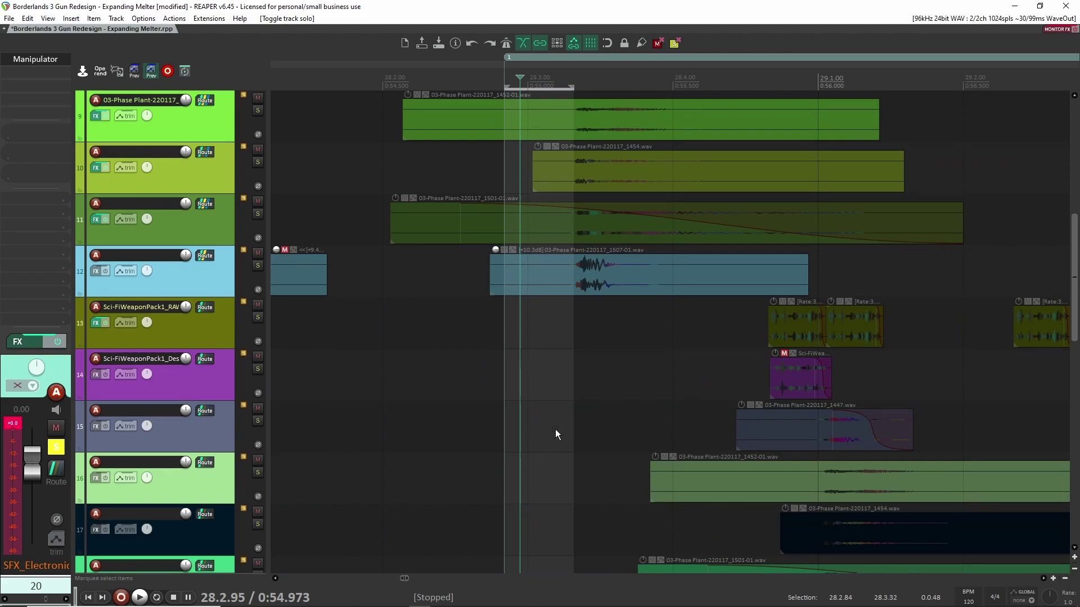
scroll(476, 419, down, 3)
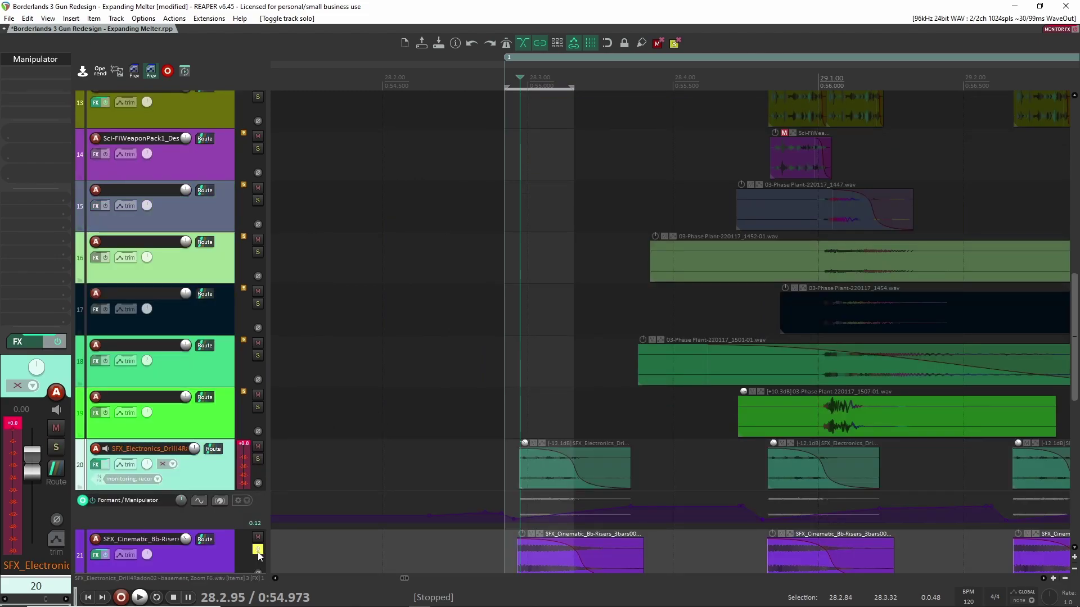
scroll(460, 474, up, 4)
scroll(460, 474, up, 3)
scroll(563, 473, down, 2)
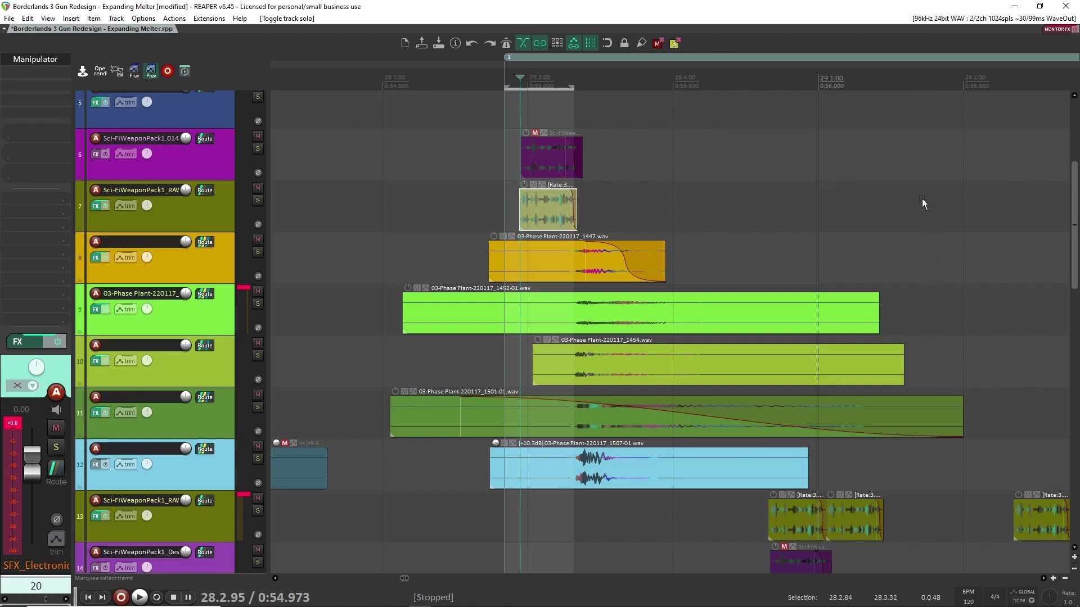
drag(919, 197, 508, 465)
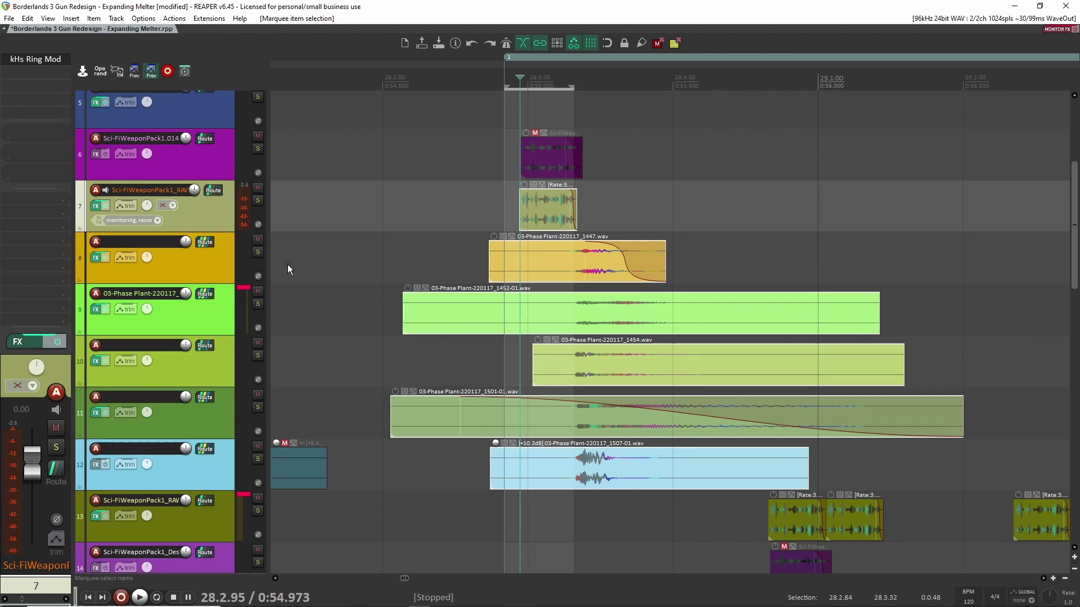
Take track 7 out of solo, then solo and select track 8's Phase Plant layer
click(256, 201)
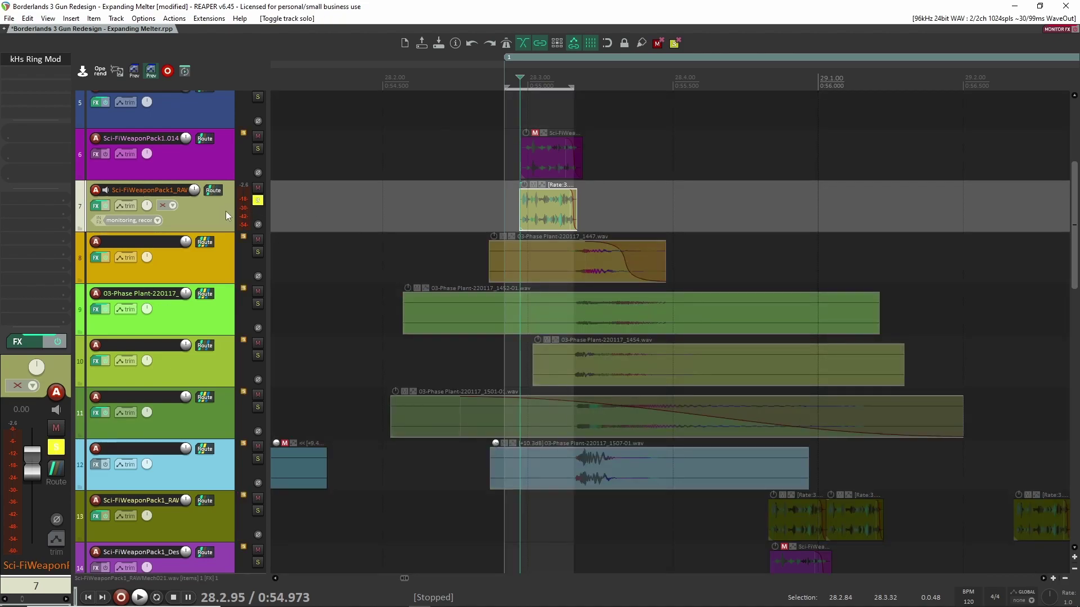
click(257, 201)
click(652, 209)
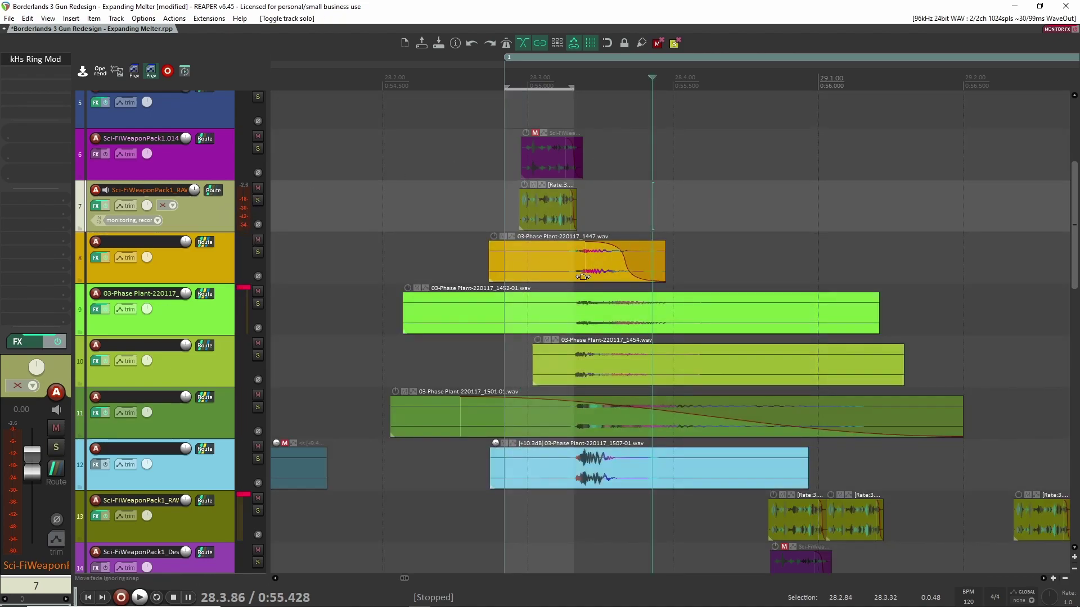
click(257, 252)
click(218, 258)
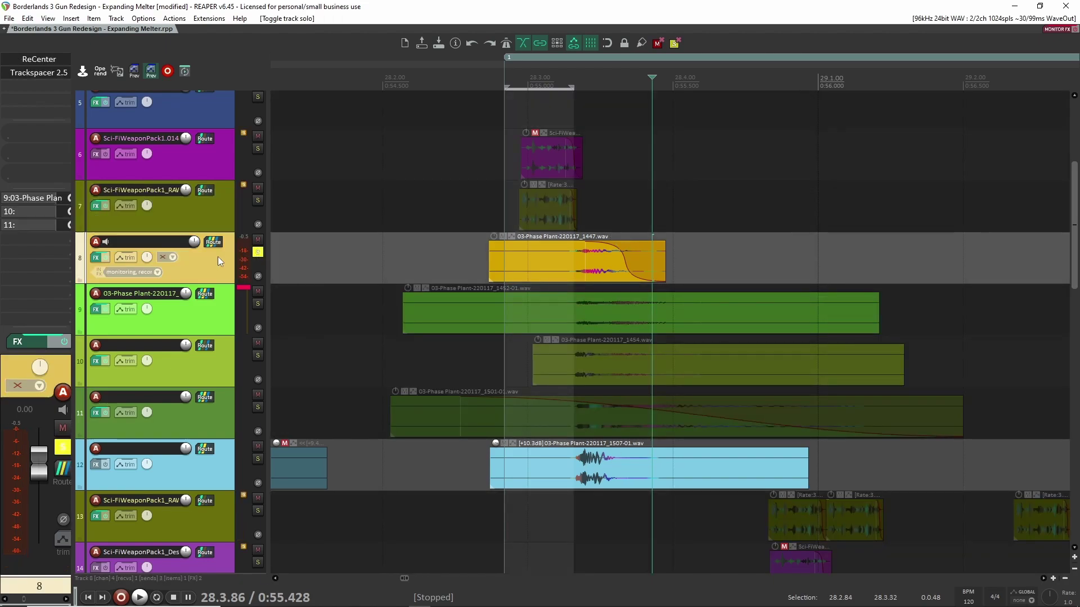
Set the time selection to the Phase Plant 1447 item, 28.2.05–29.2.00, and play it
click(485, 252)
click(563, 255)
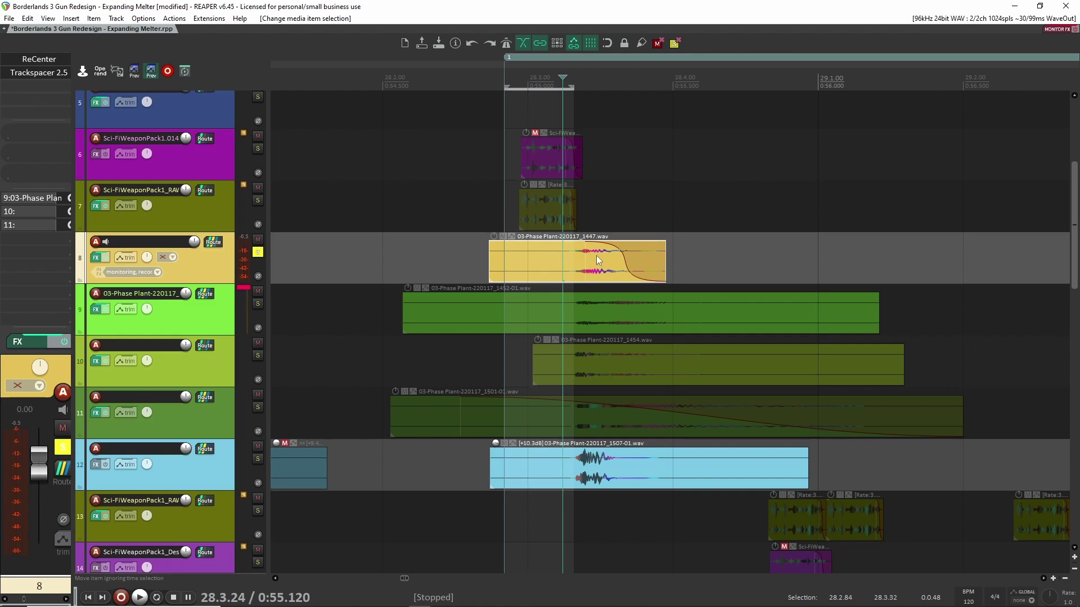
click(650, 260)
double_click(650, 260)
drag(824, 231, 544, 424)
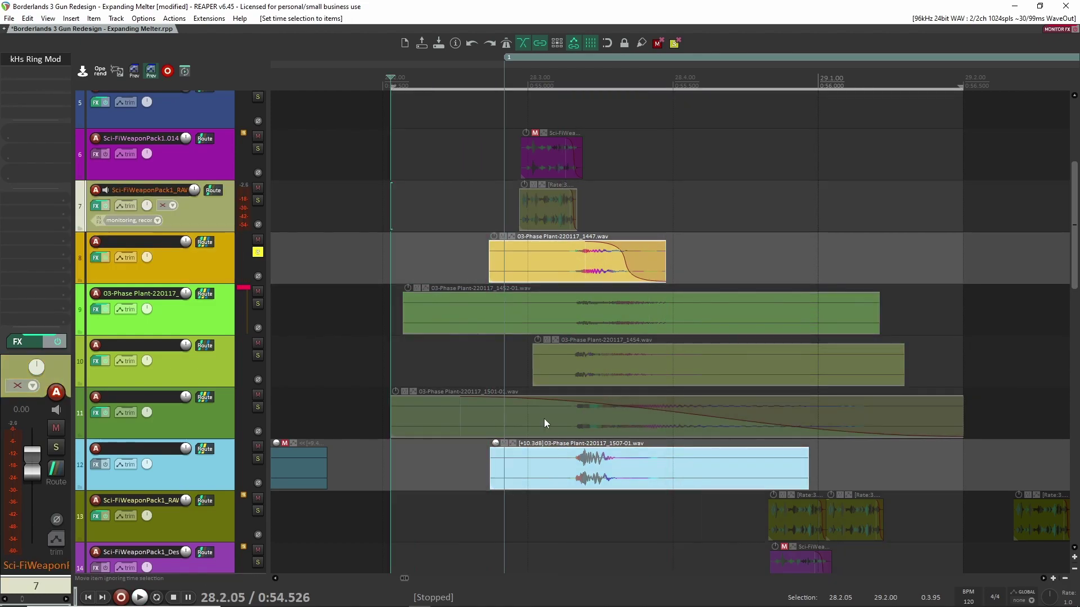
click(570, 260)
key(space)
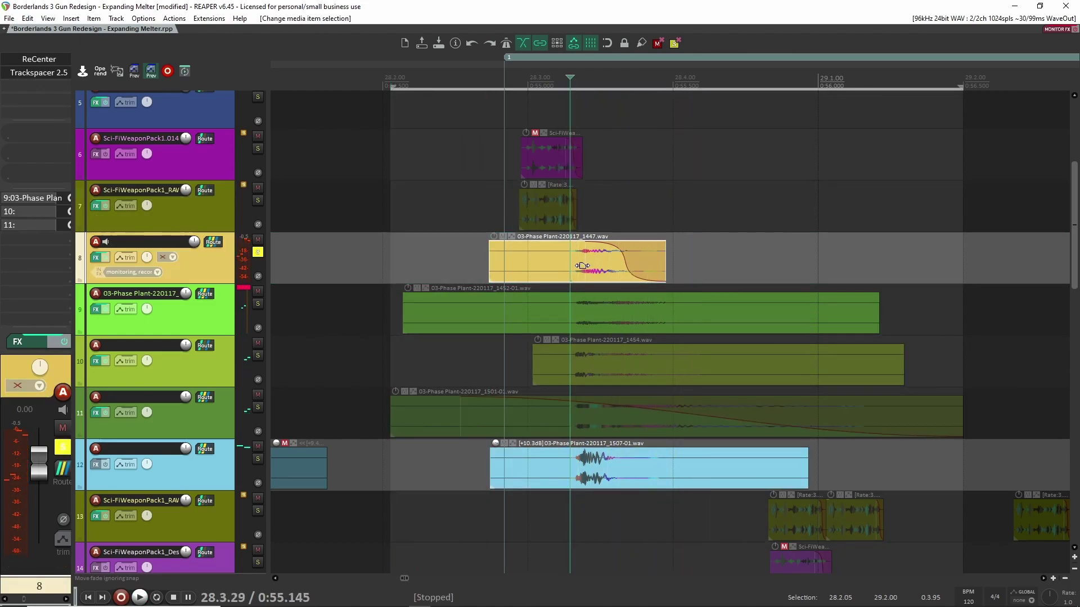
key(space)
key(space)
key(space)
key(space)
key(space)
key(space)
key(space)
key(space)
key(space)
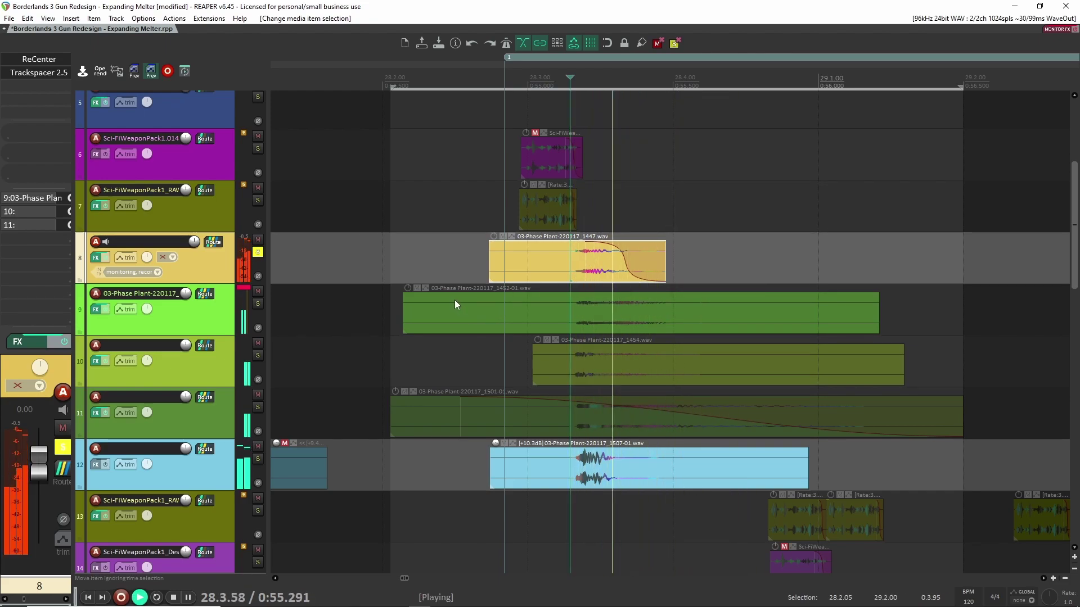
key(space)
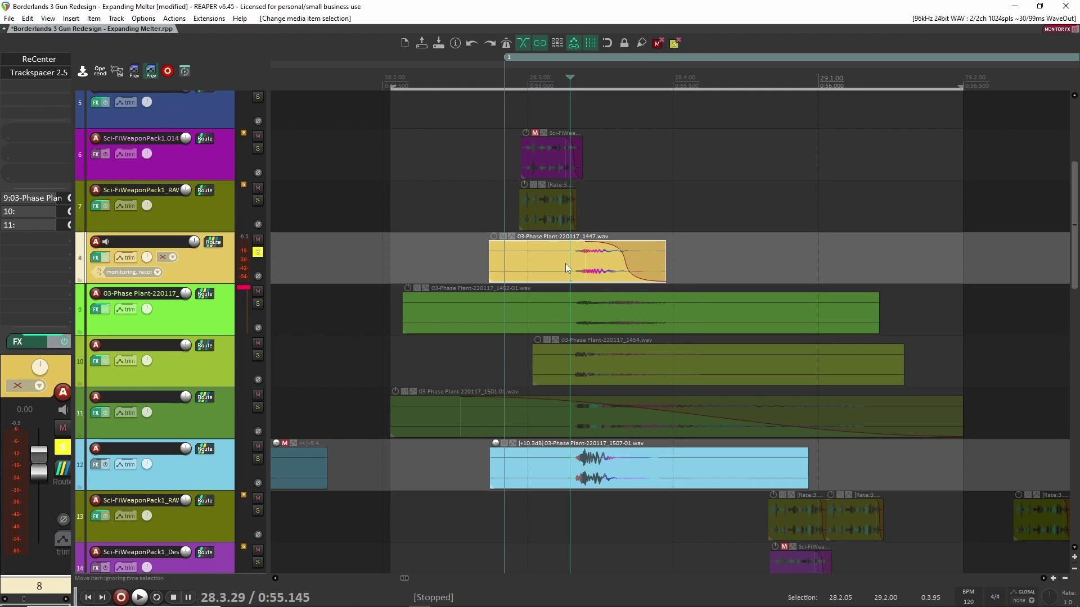
Unsolo track 8, toggle solo and mute across tracks 8–12, then unmute and play the full mix
click(258, 250)
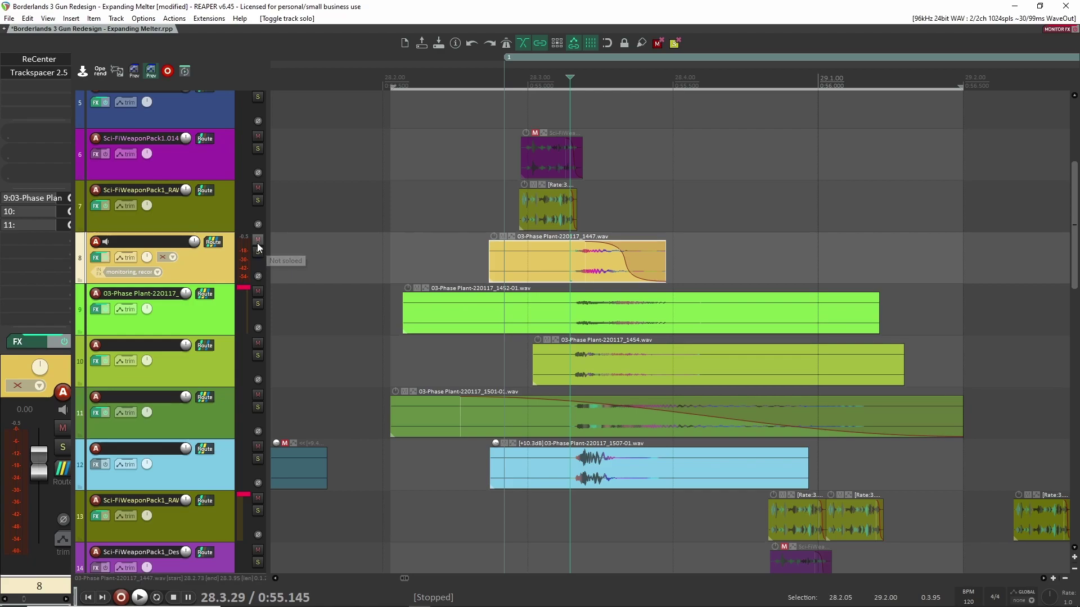
shift+click(220, 471)
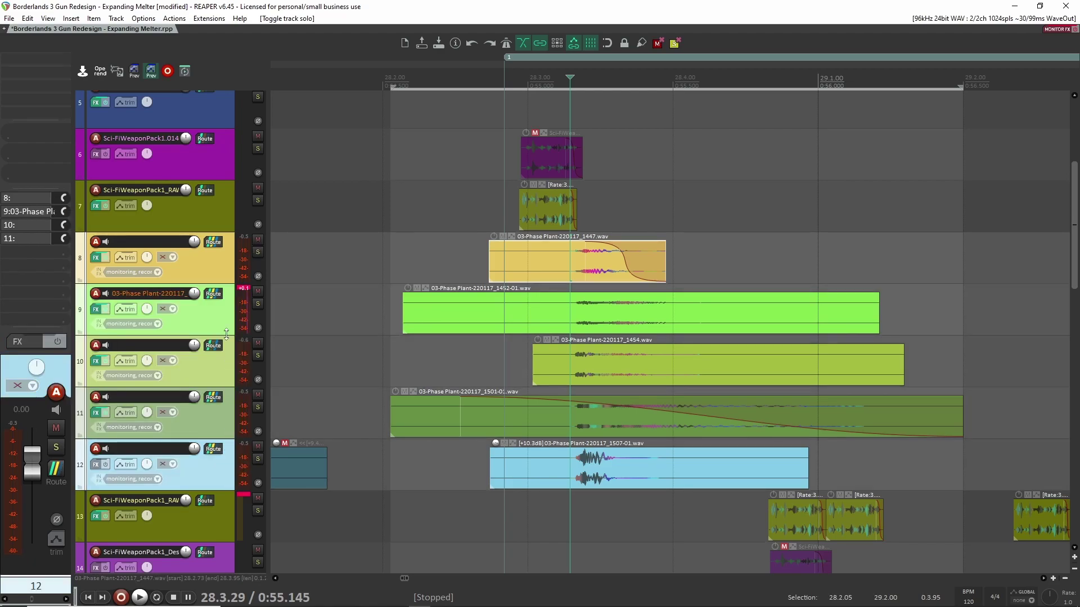
click(257, 252)
click(258, 240)
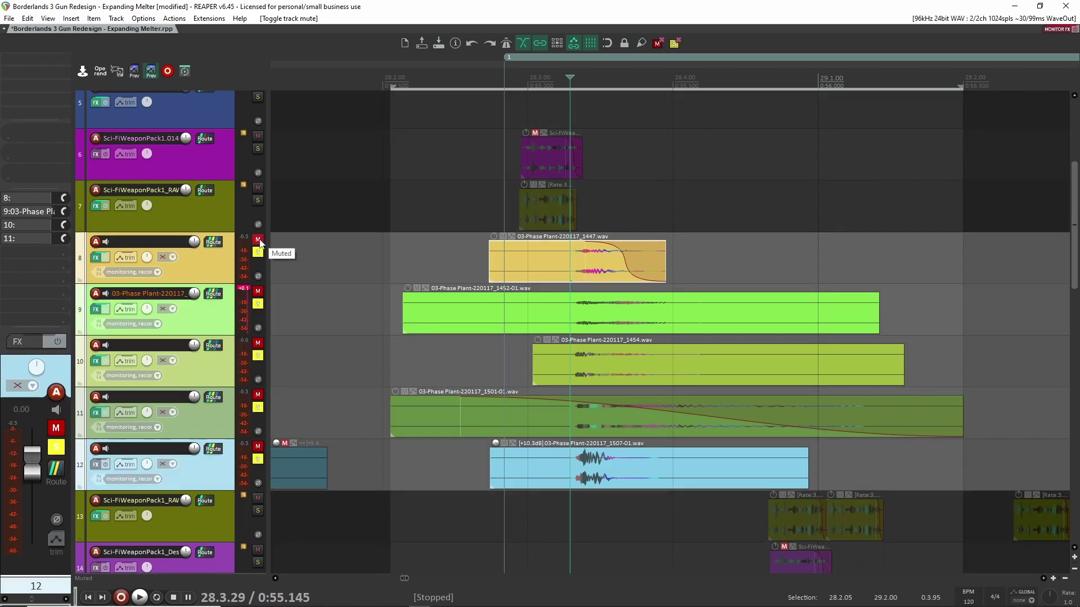
click(257, 251)
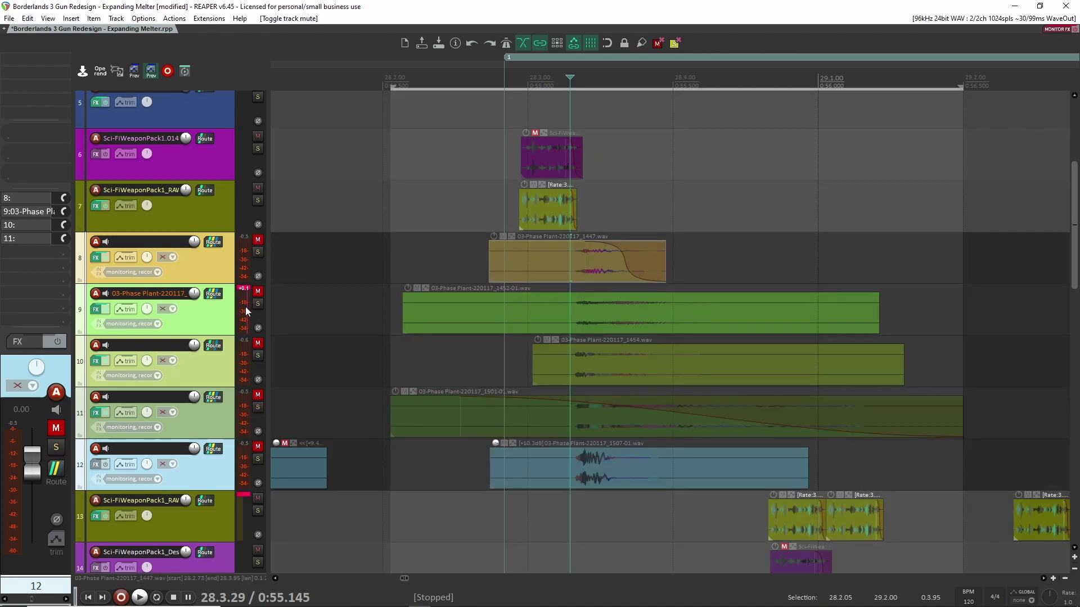
click(258, 242)
click(258, 242)
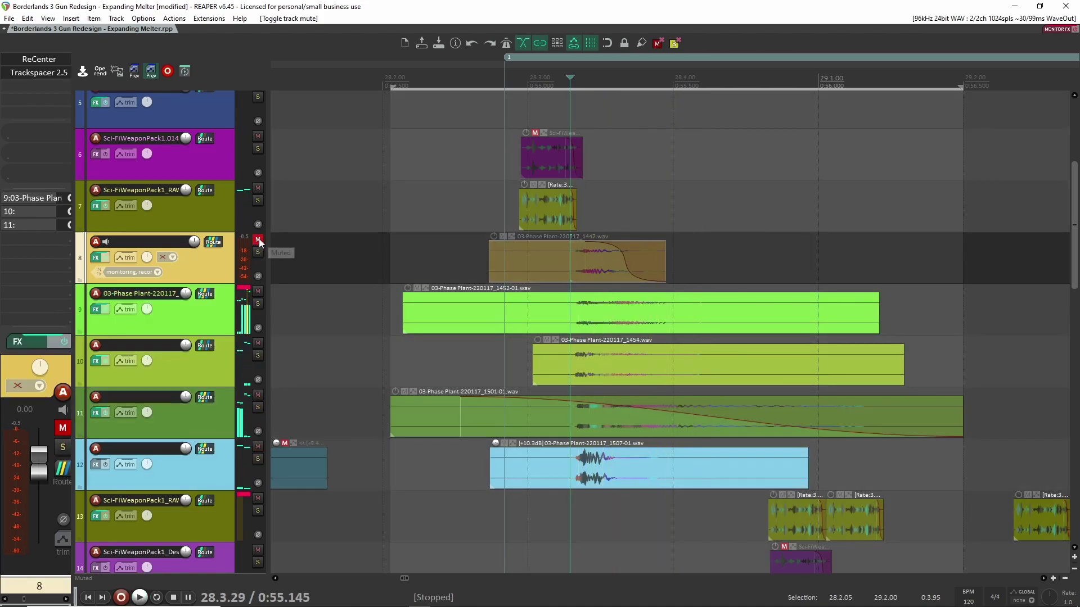
key(space)
key(space)
click(259, 239)
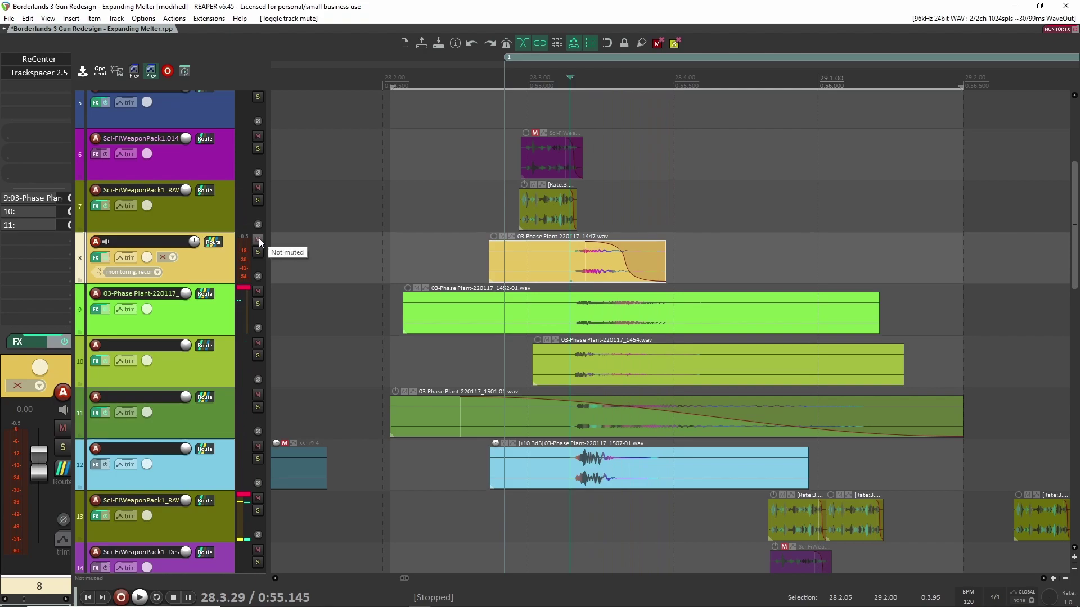
key(space)
key(space)
key(space)
key(space)
Solo track 8's Phase Plant 1447 layer and play it back alone
click(257, 252)
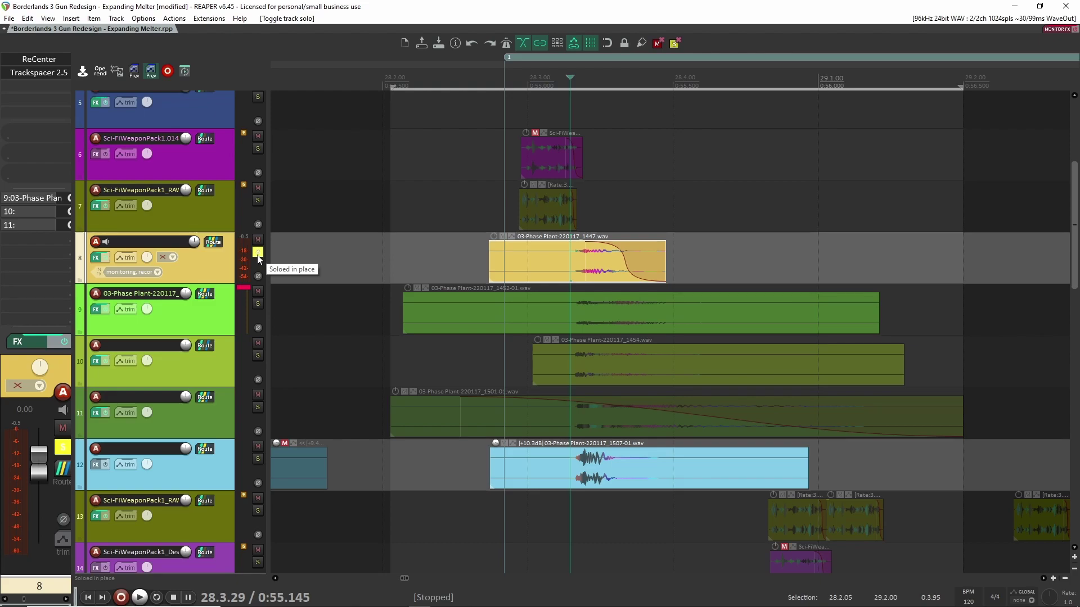
key(space)
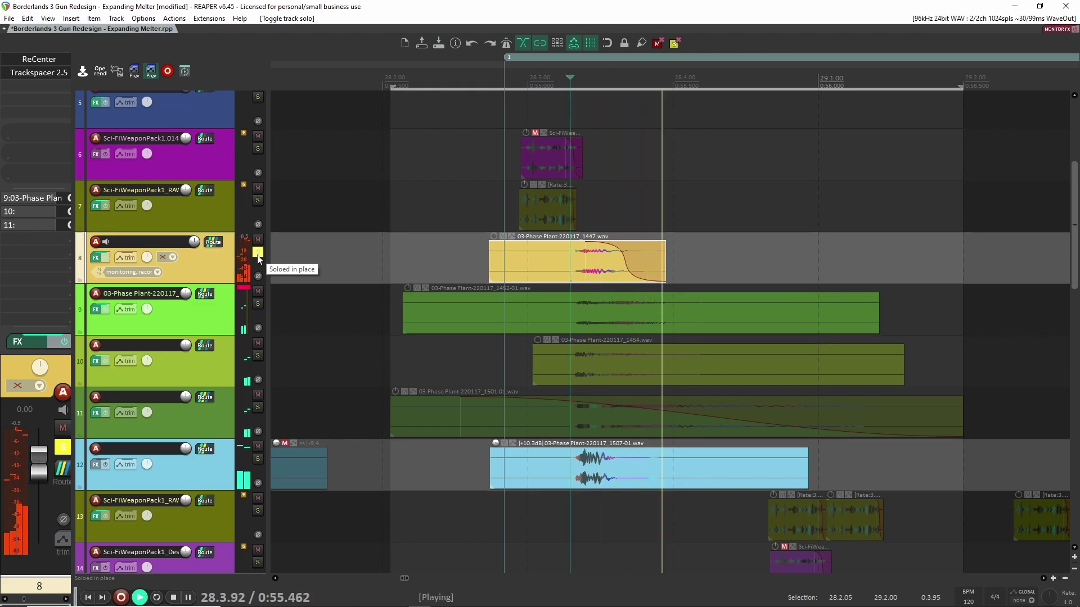
key(space)
key(space)
key(space)
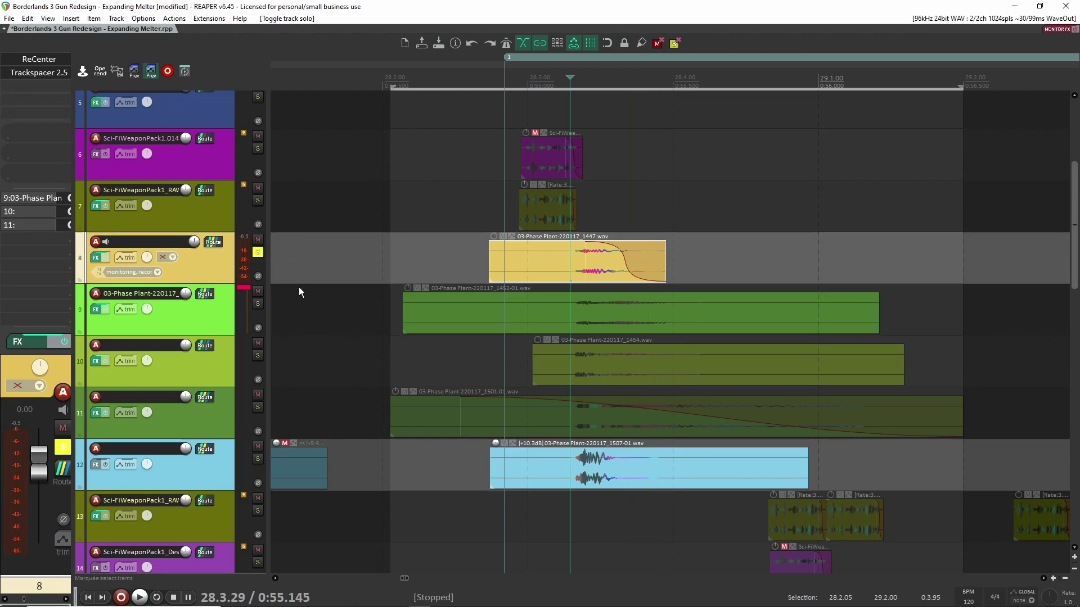
Move the solo from track 8 to track 9's Phase Plant 1452 layer and audition it
click(257, 304)
click(258, 252)
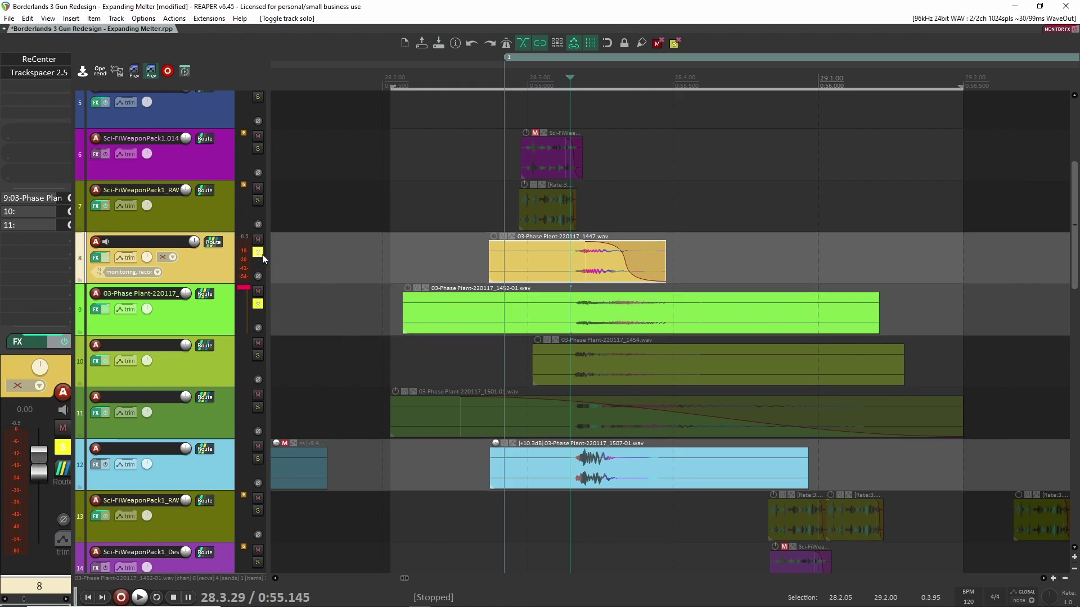
key(space)
key(space)
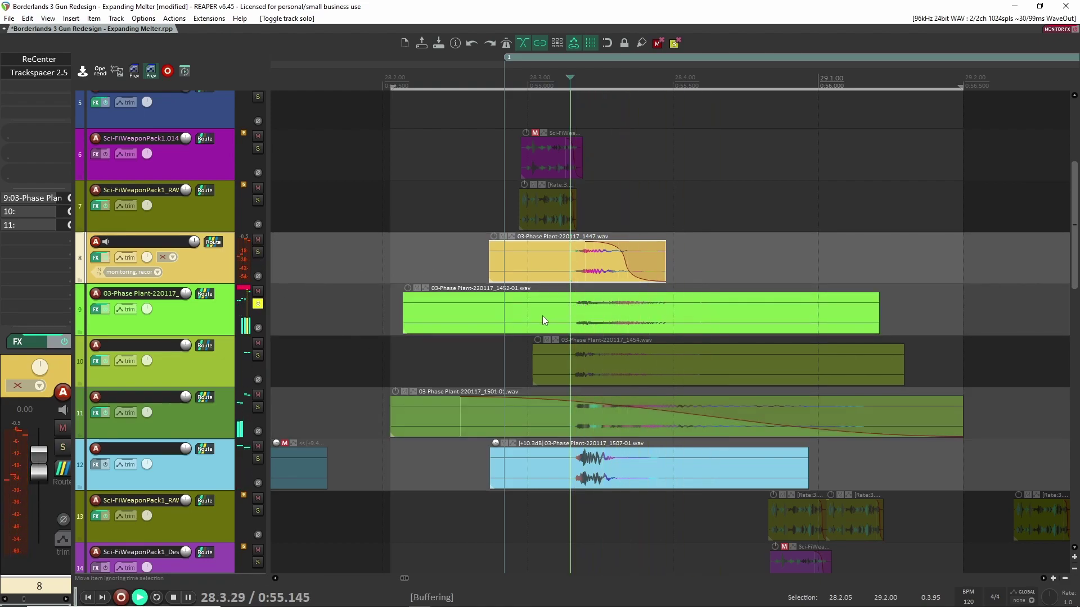
key(space)
key(space)
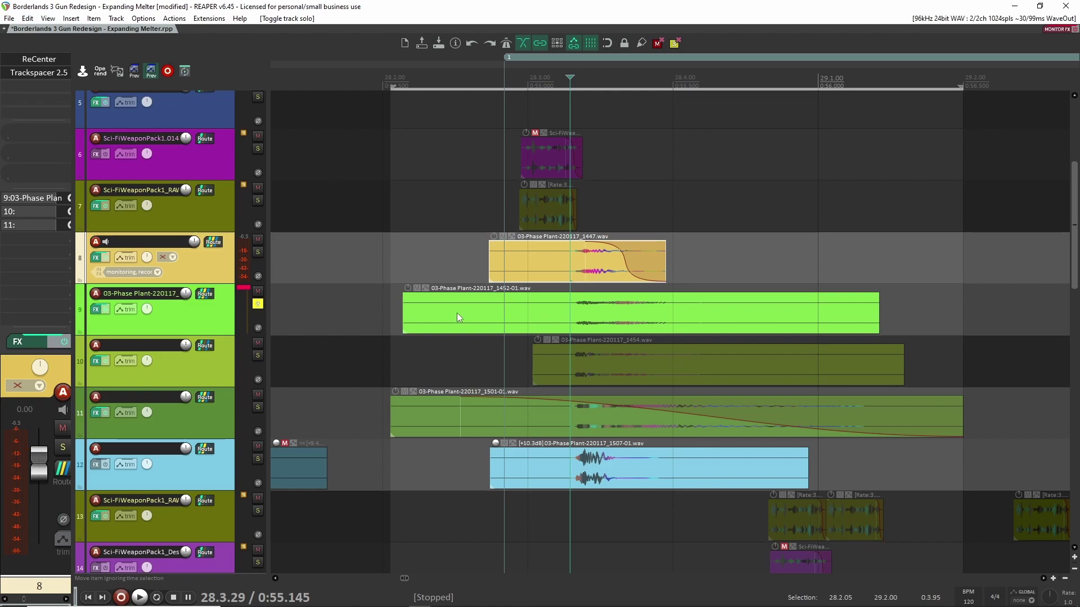
key(space)
key(space)
key(space)
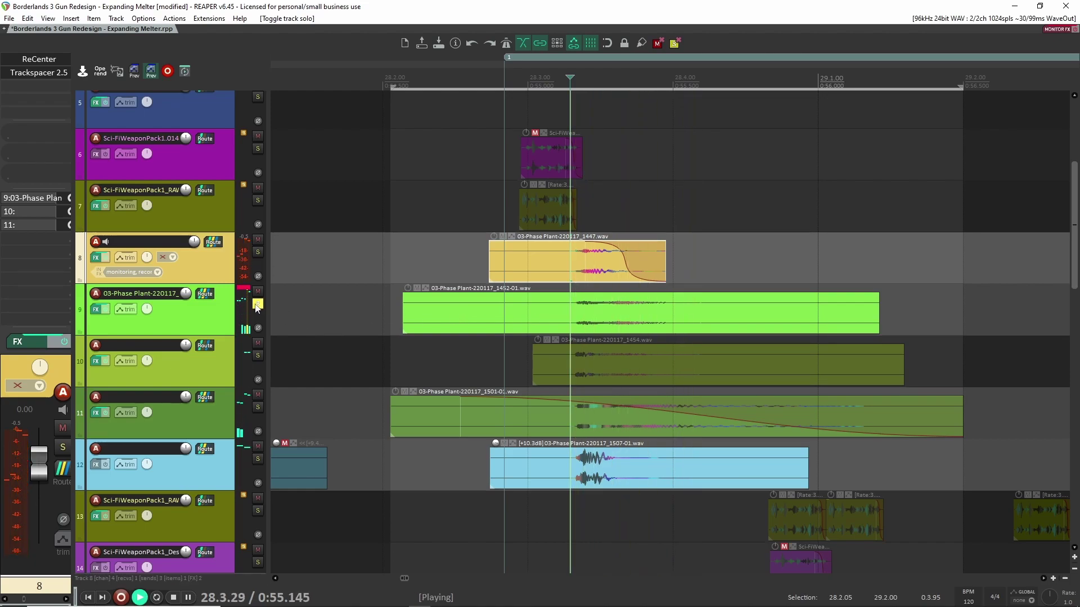
key(space)
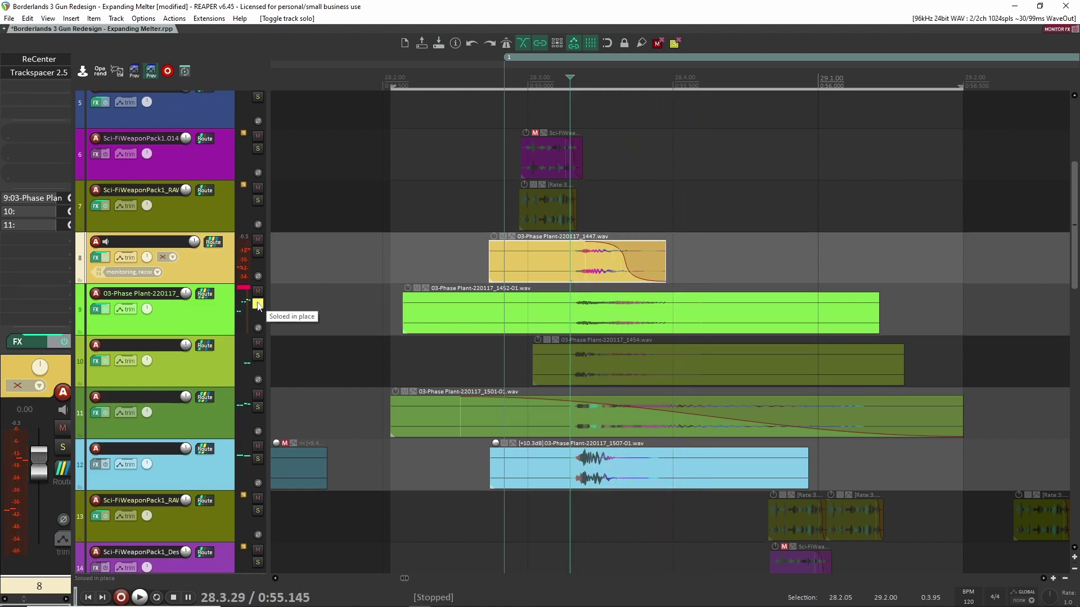
Open track 8's Trackspacer, solo track 8 with track 9, and play both layers together
click(43, 74)
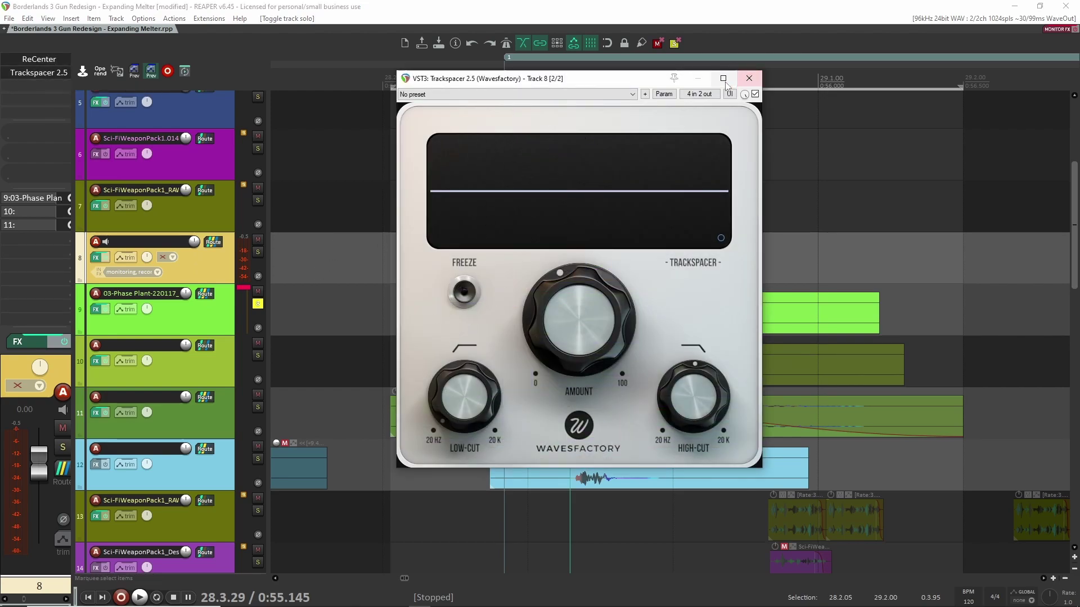
click(748, 78)
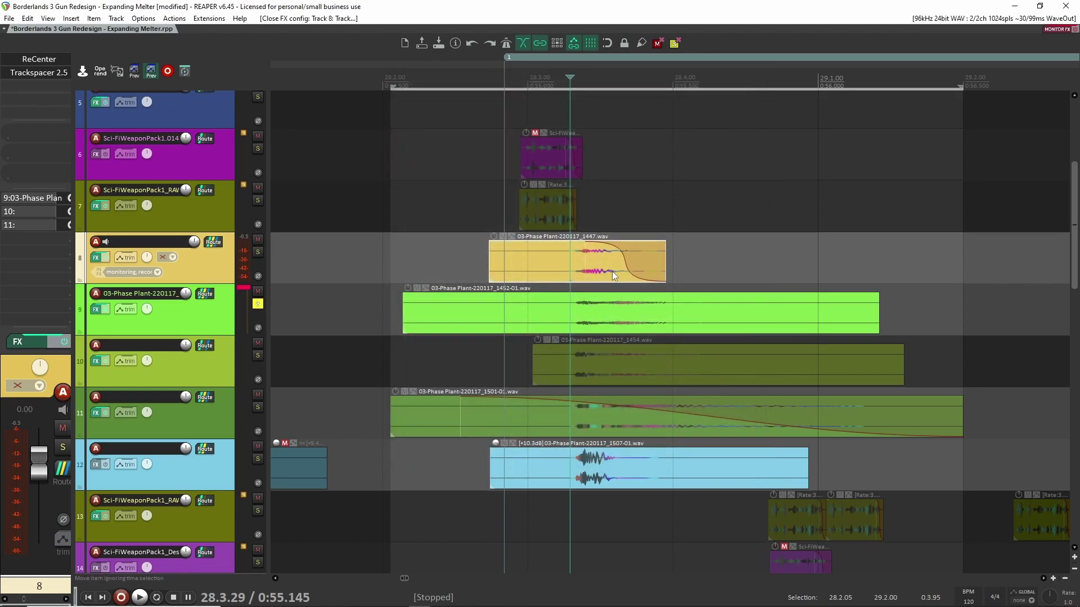
click(64, 82)
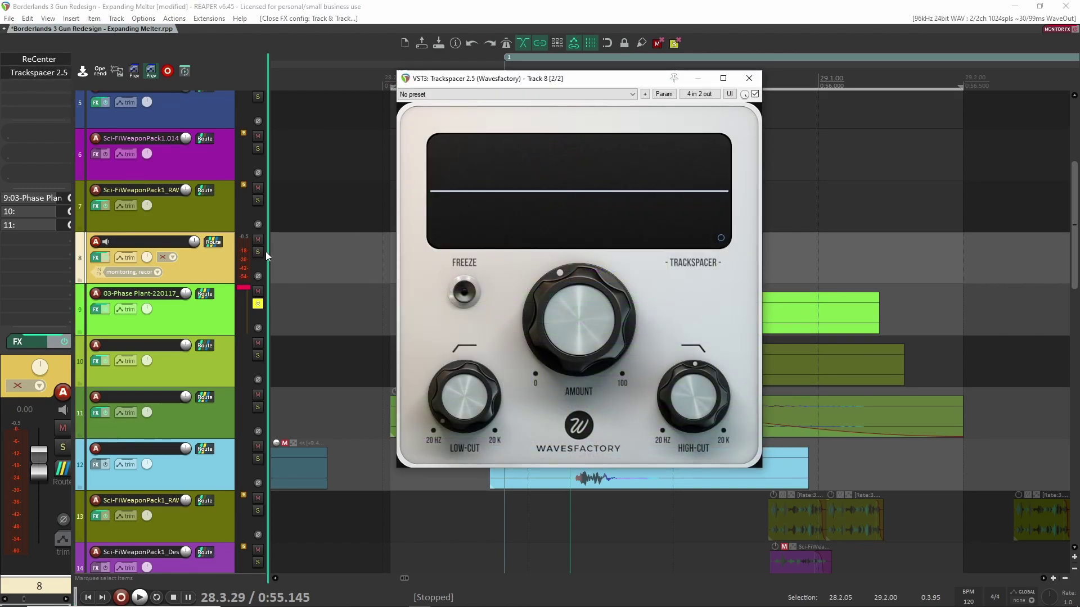
click(257, 252)
drag(552, 83, 787, 84)
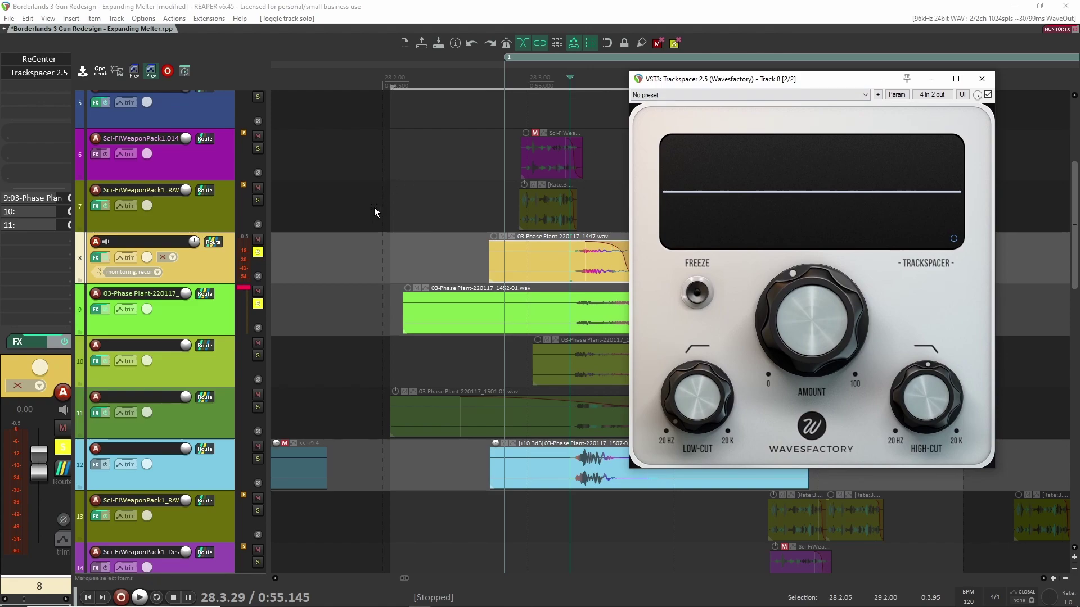
click(562, 309)
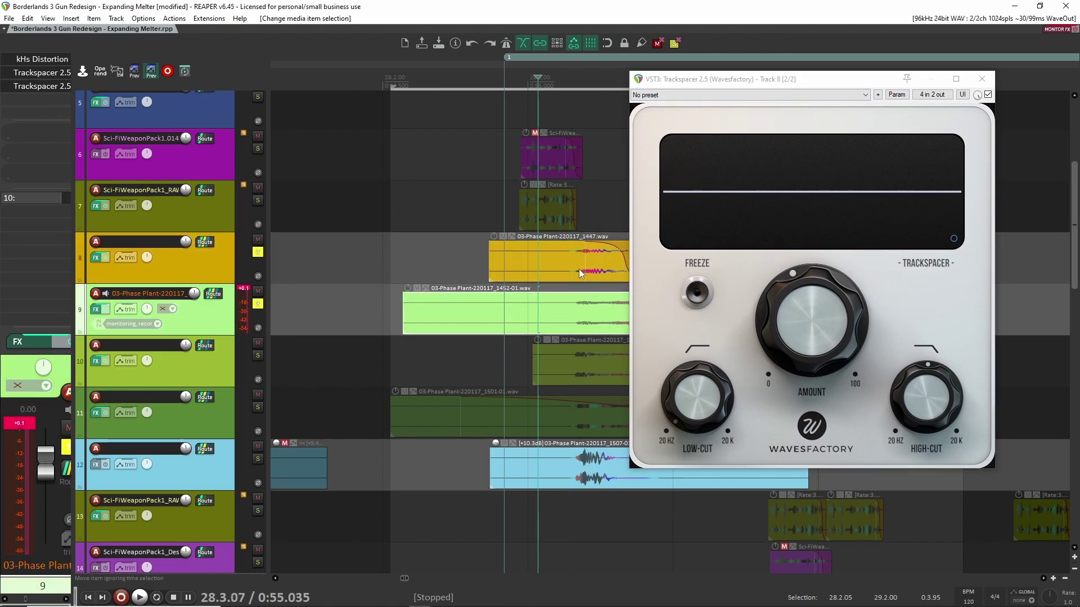
click(557, 264)
key(space)
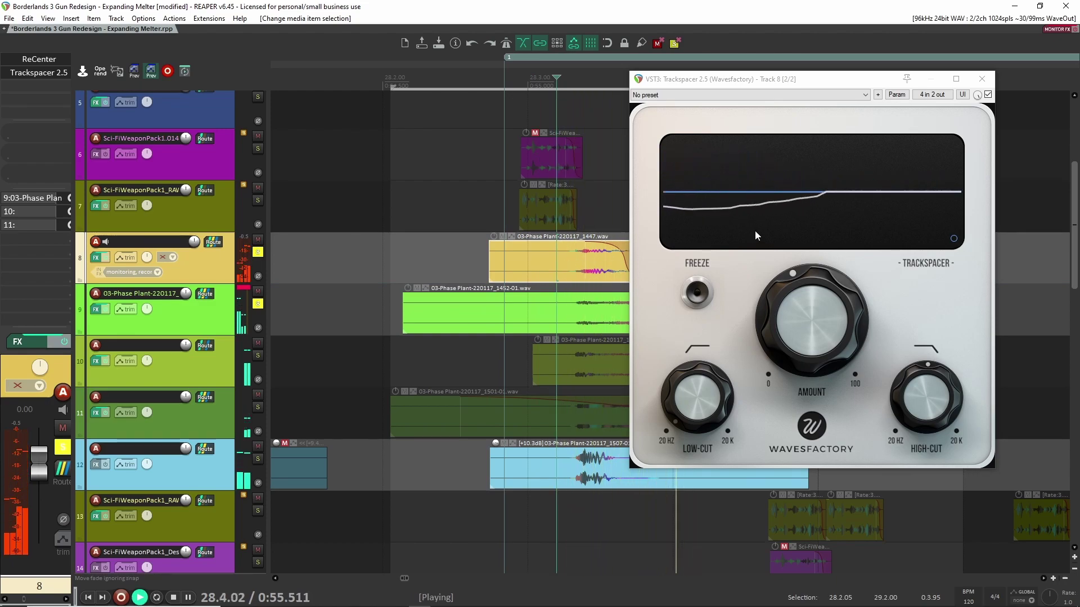
key(space)
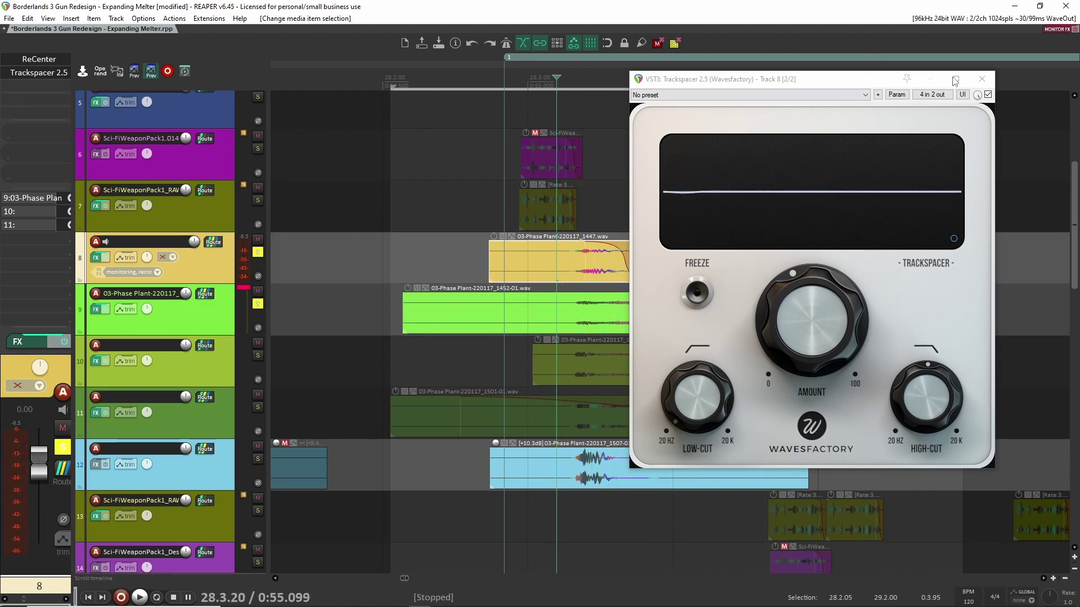
Reshape the fade on the track 8 item, replay it, then clear tracks 8 and 9 solos
click(982, 79)
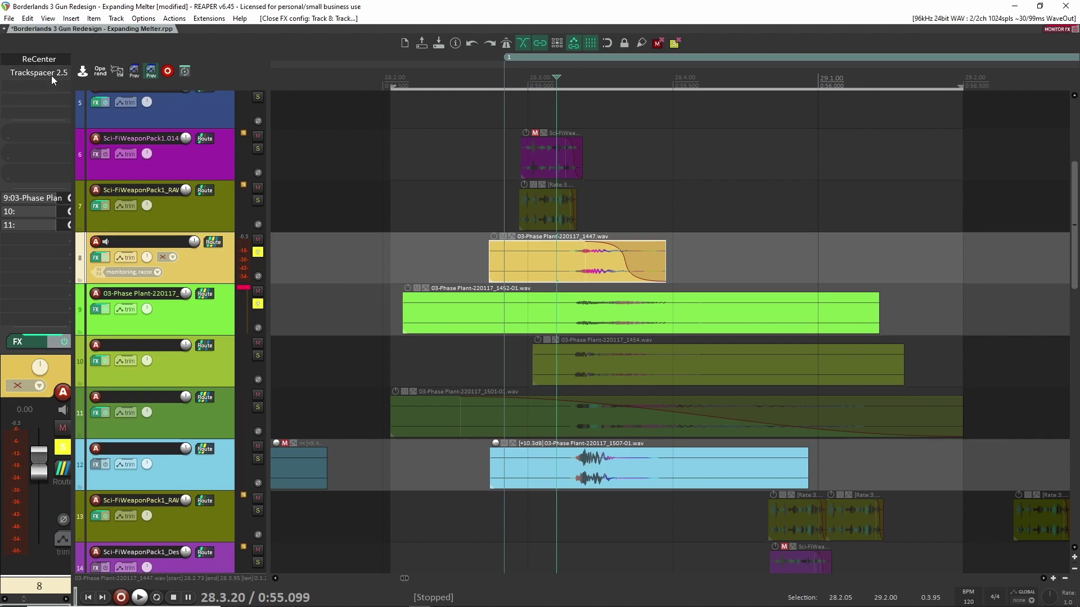
click(52, 75)
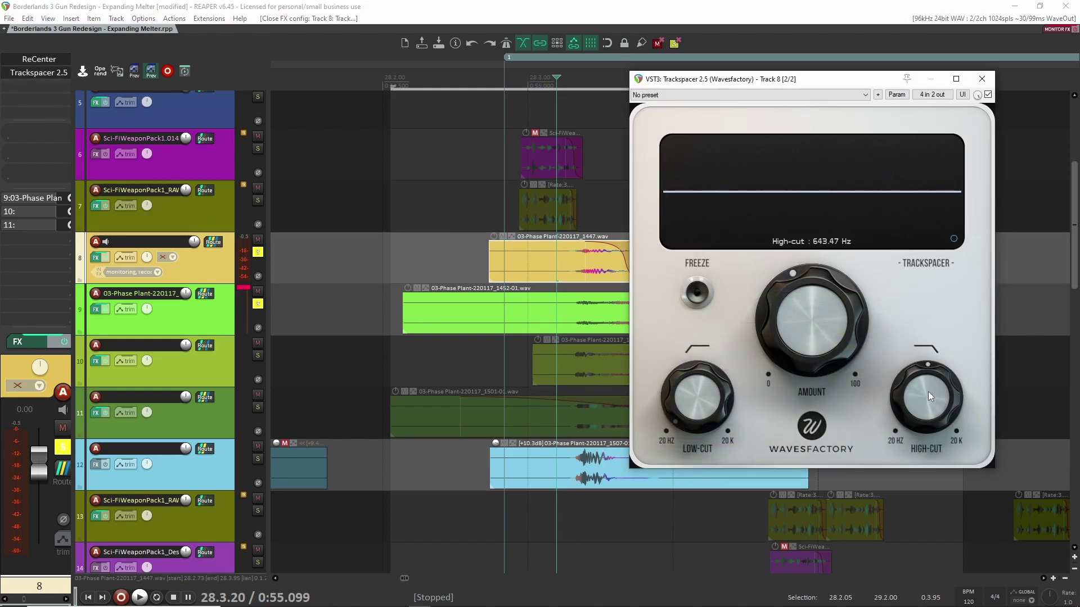
click(981, 79)
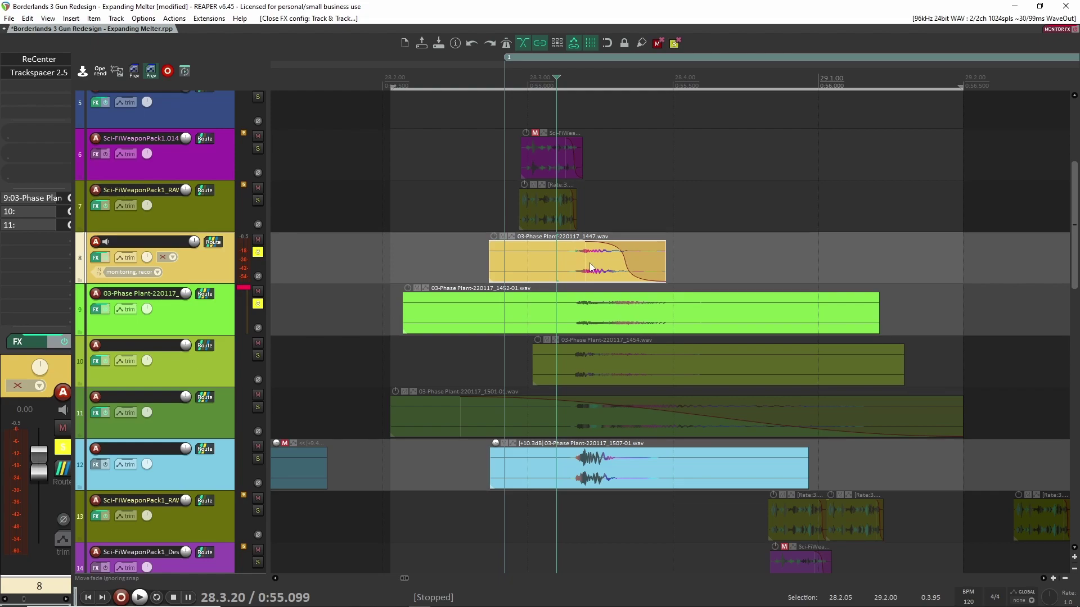
drag(583, 259, 584, 249)
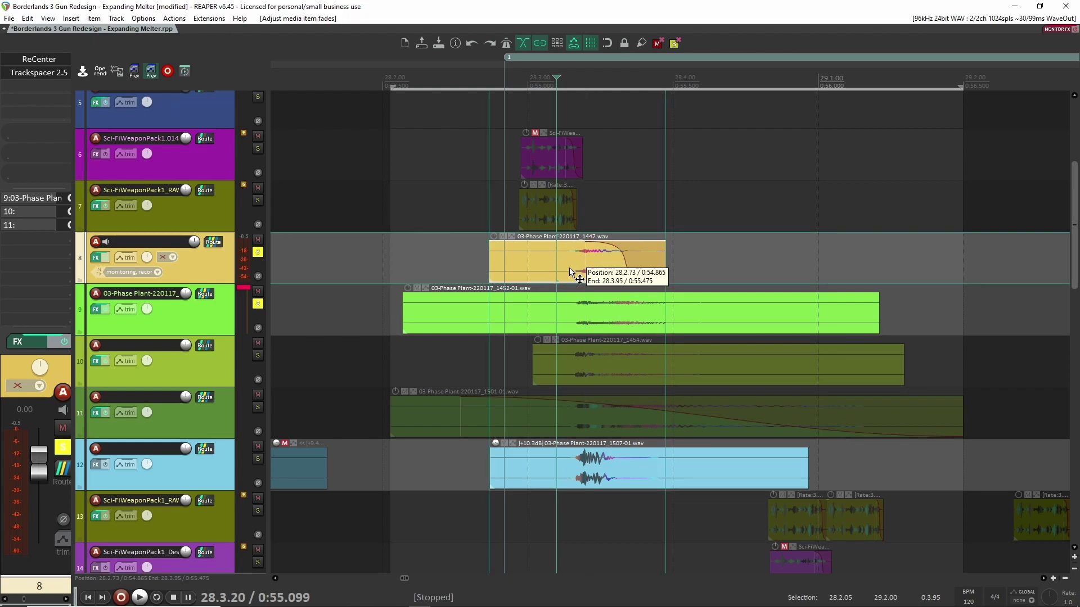
click(569, 261)
key(space)
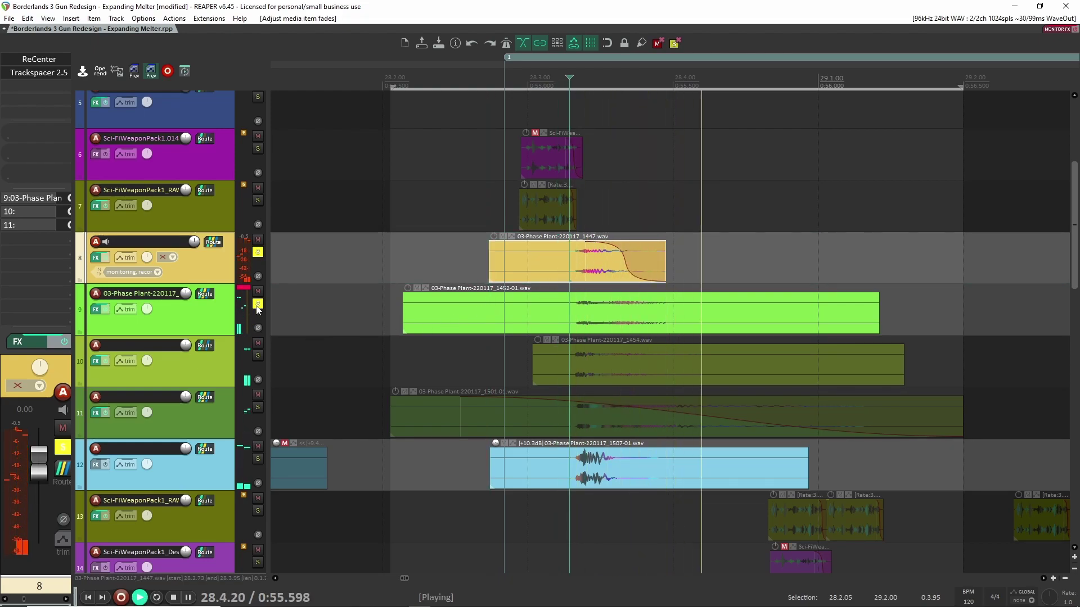
key(space)
key(space)
key(space)
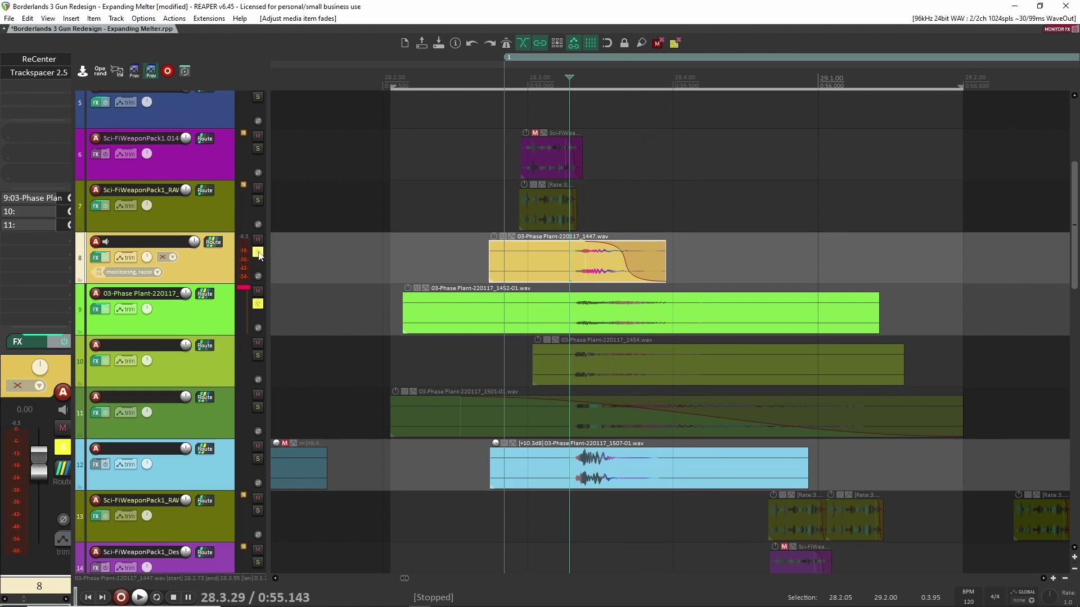
click(257, 252)
click(258, 304)
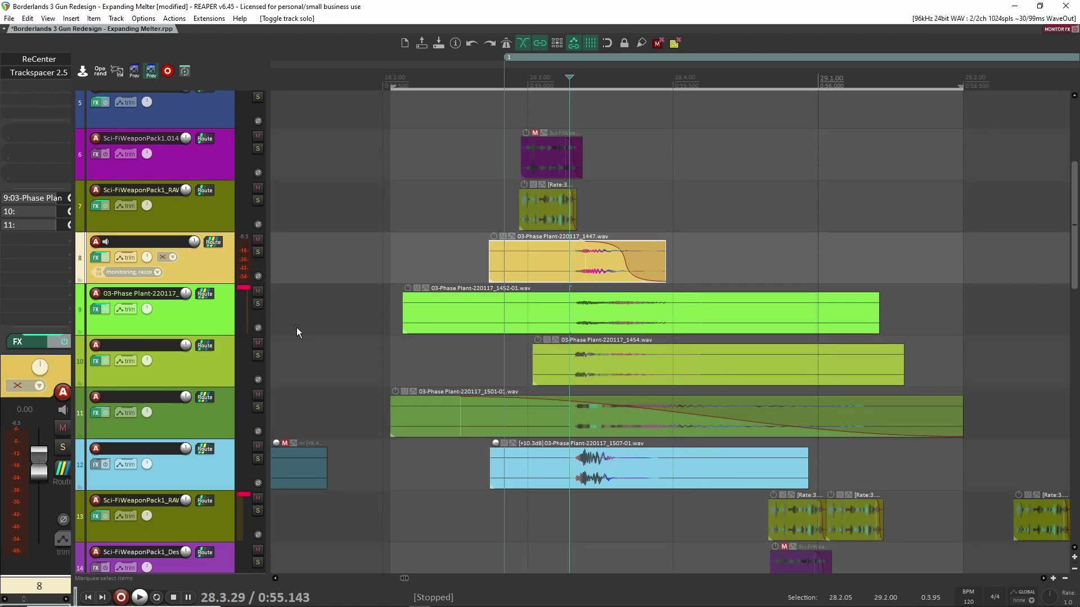
Solo track 10 and play it back on its own
scroll(295, 327, up, 2)
scroll(442, 228, down, 4)
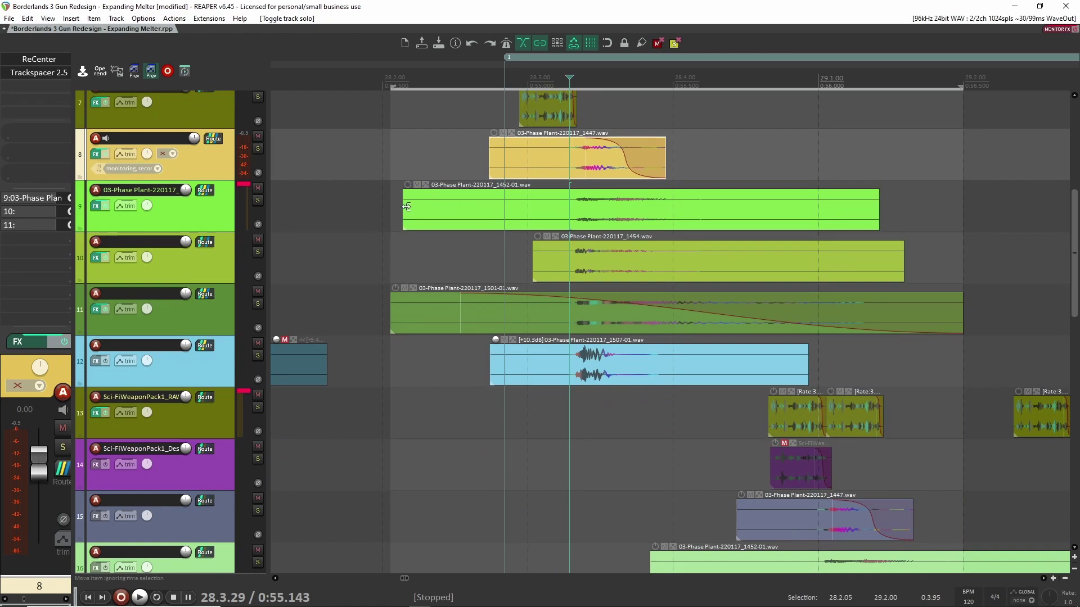
click(257, 252)
click(208, 264)
key(space)
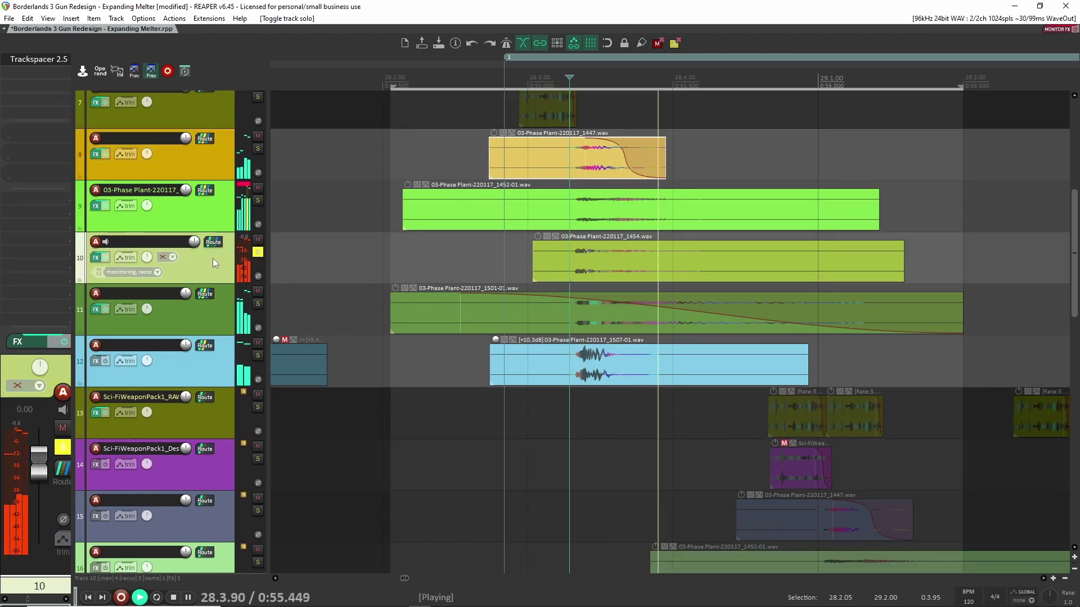
key(space)
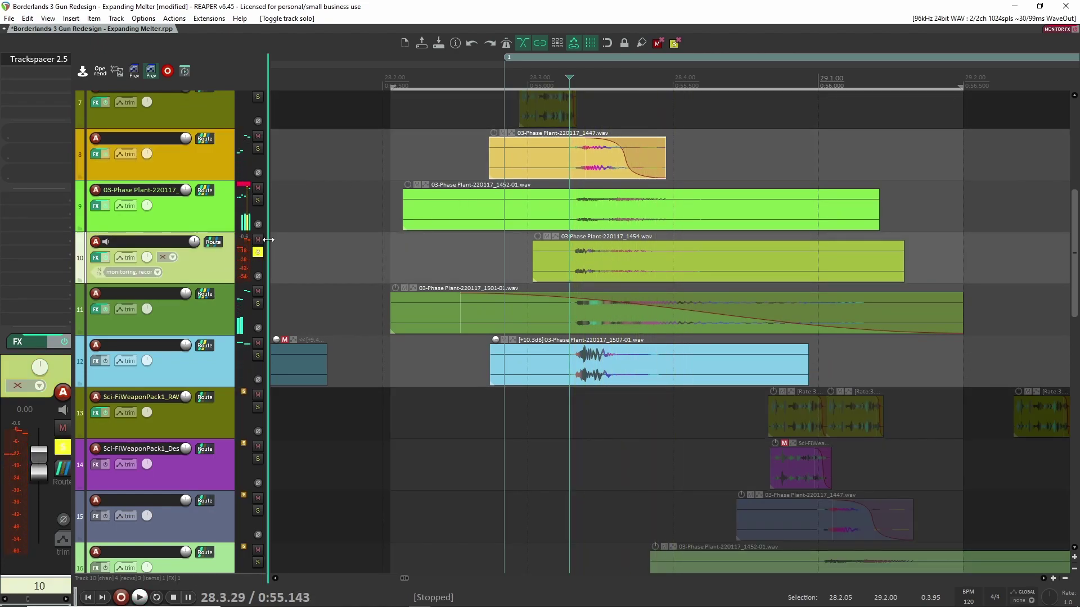
Add track 9's solo alongside track 10 and audition the two layers together
click(570, 200)
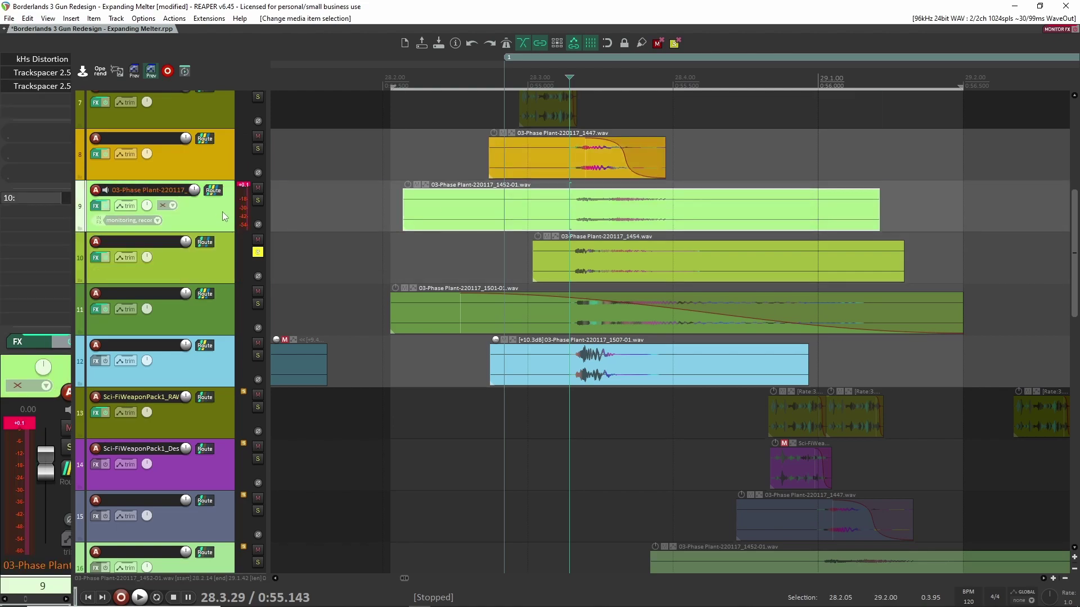
click(258, 200)
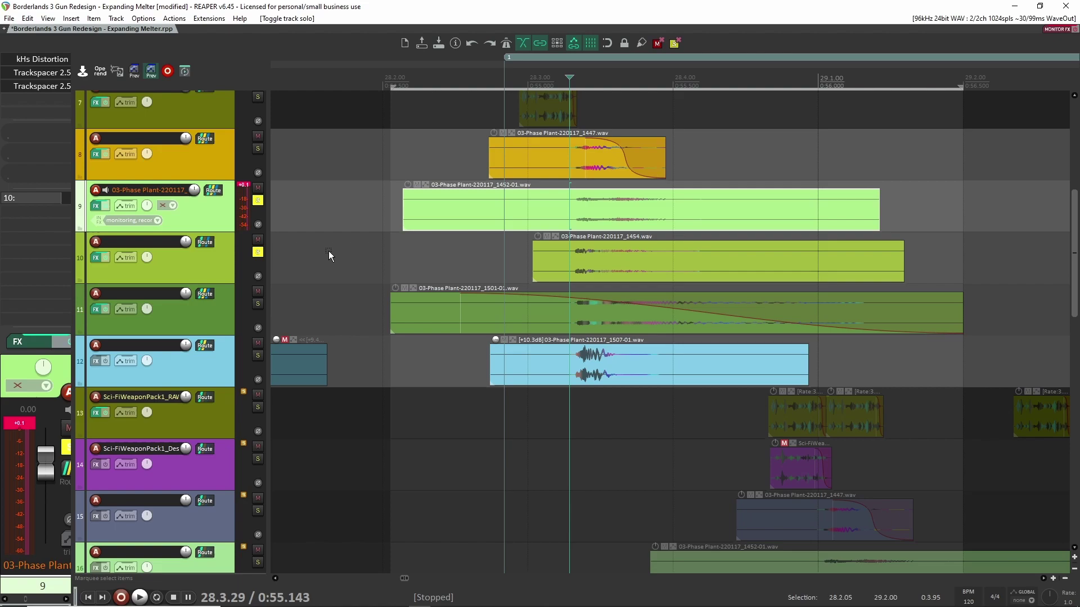
key(space)
key(space)
key(space)
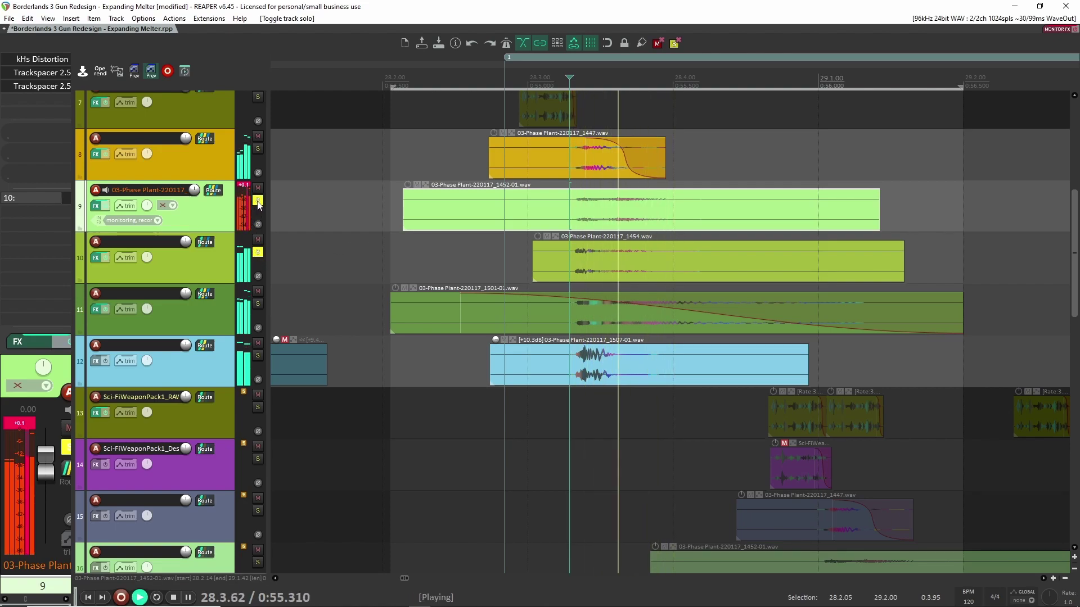
key(space)
key(space)
click(222, 258)
key(space)
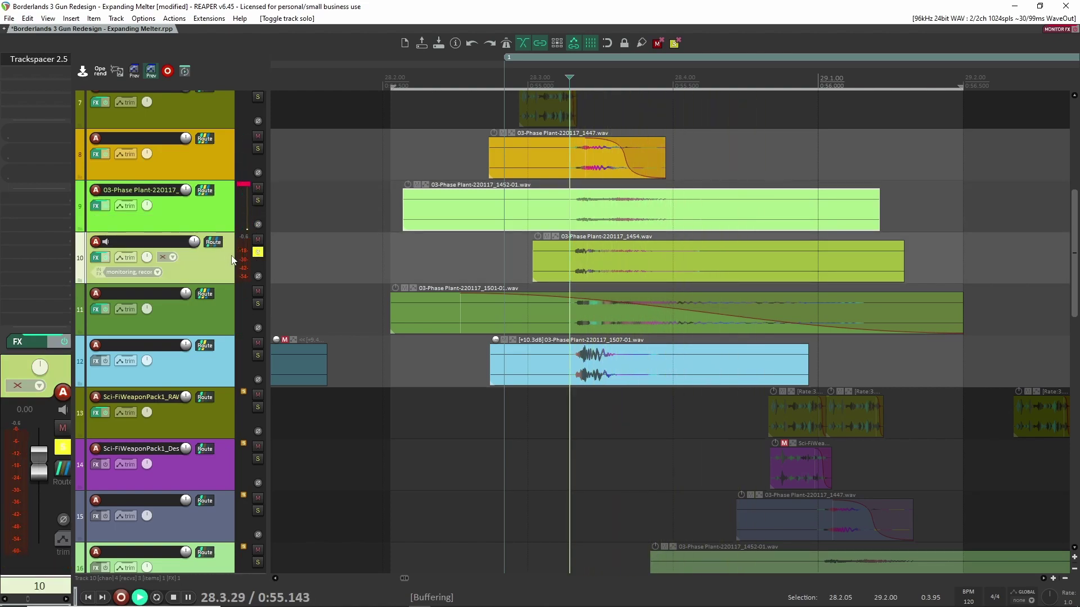
key(space)
key(space)
Check track 10's Trackspacer, unsolo track 10, and solo and select track 11
click(35, 59)
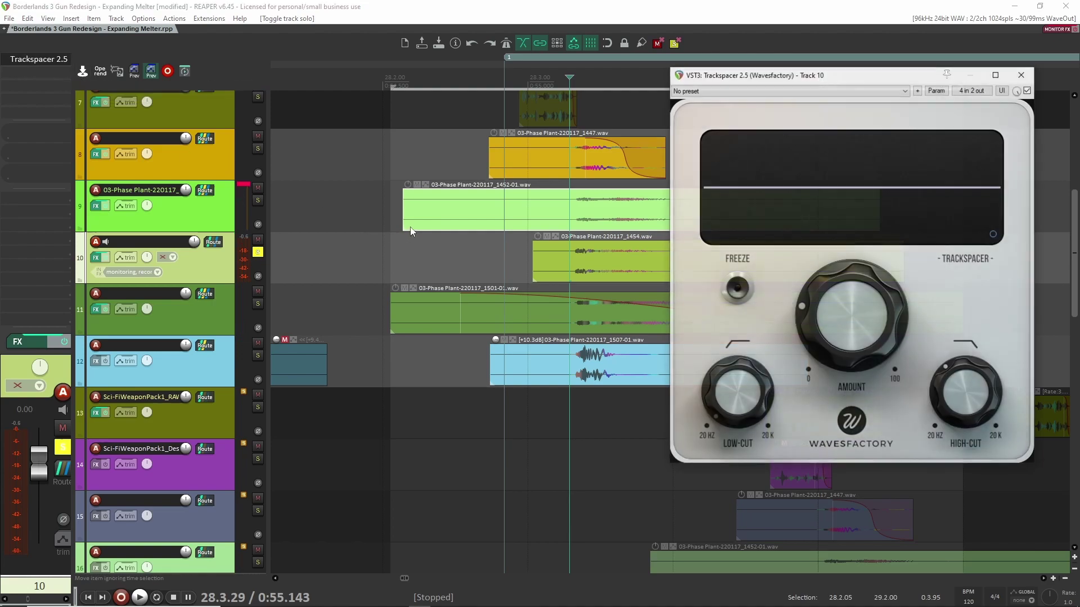
click(1022, 74)
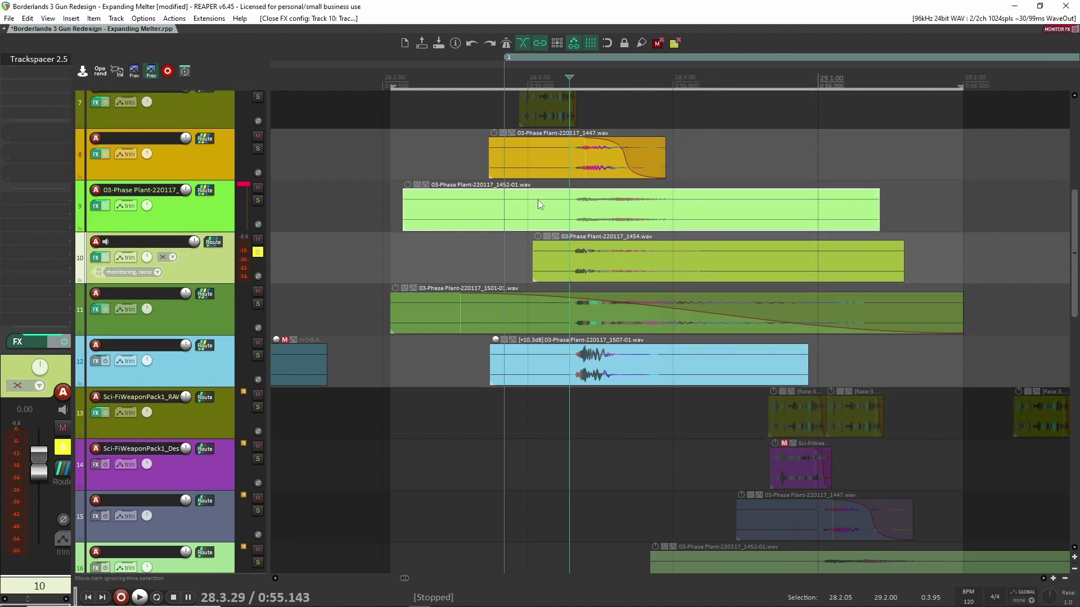
click(256, 252)
click(257, 304)
click(201, 313)
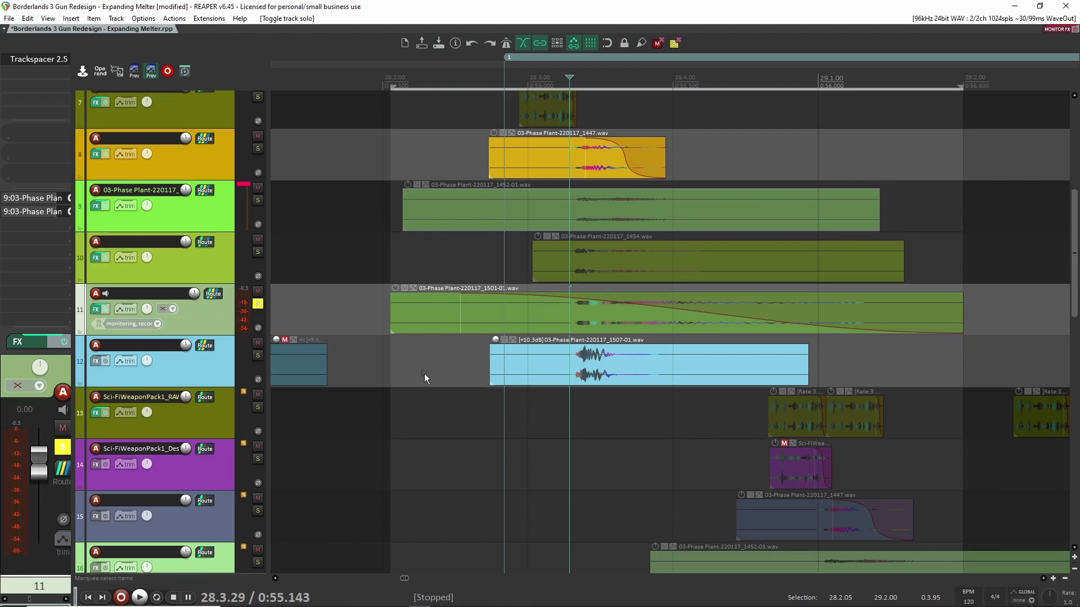
Audition the soloed track 11 layer, then add track 10's solo and replay from 28.3.29
key(space)
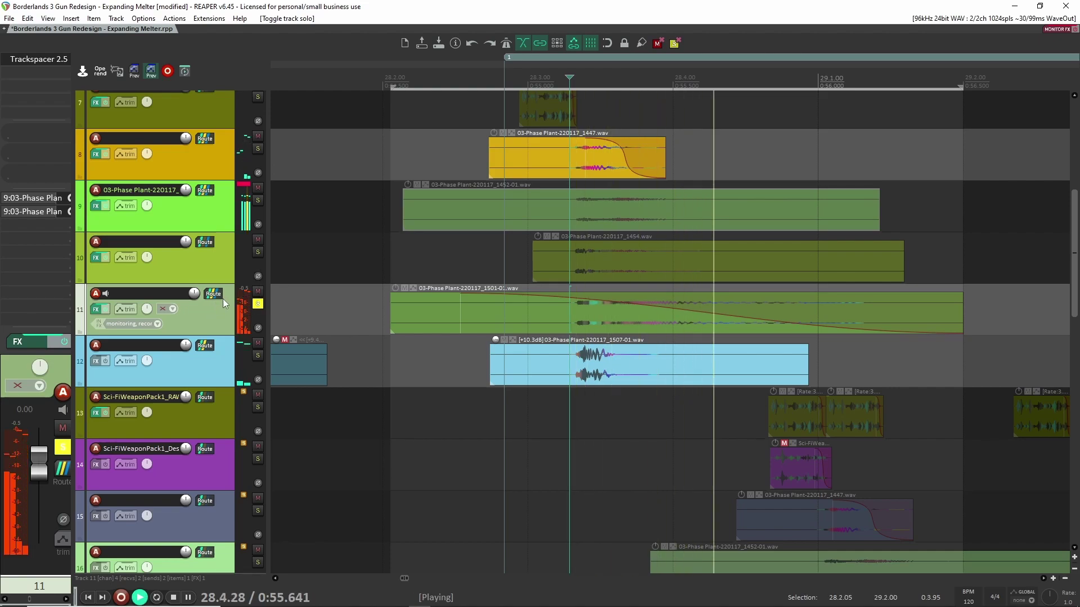
key(space)
key(space)
key(space)
key(space)
key(space)
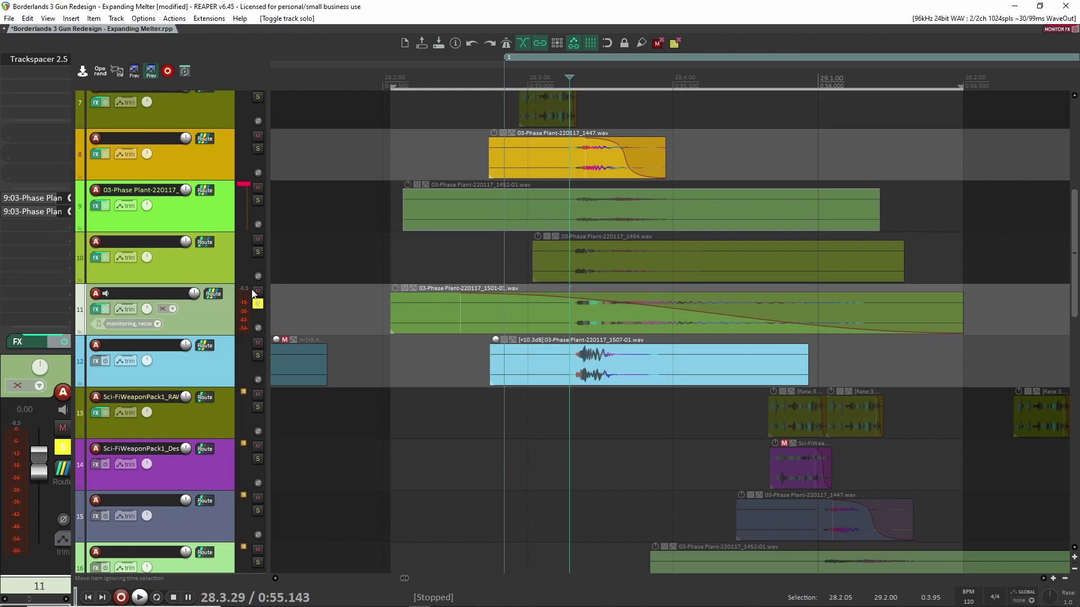
click(258, 251)
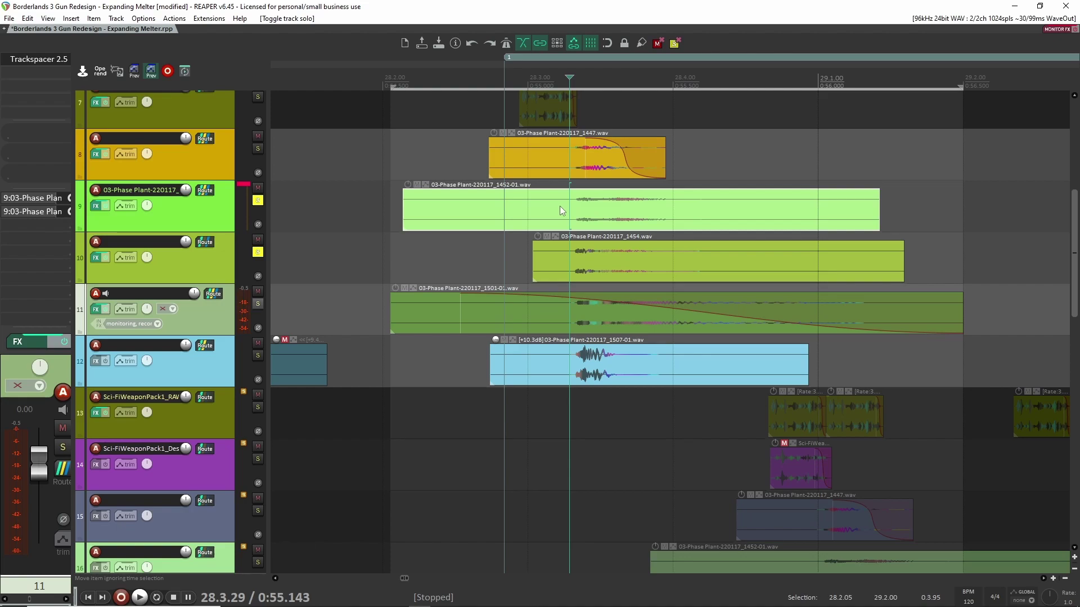
key(space)
key(space)
key(space)
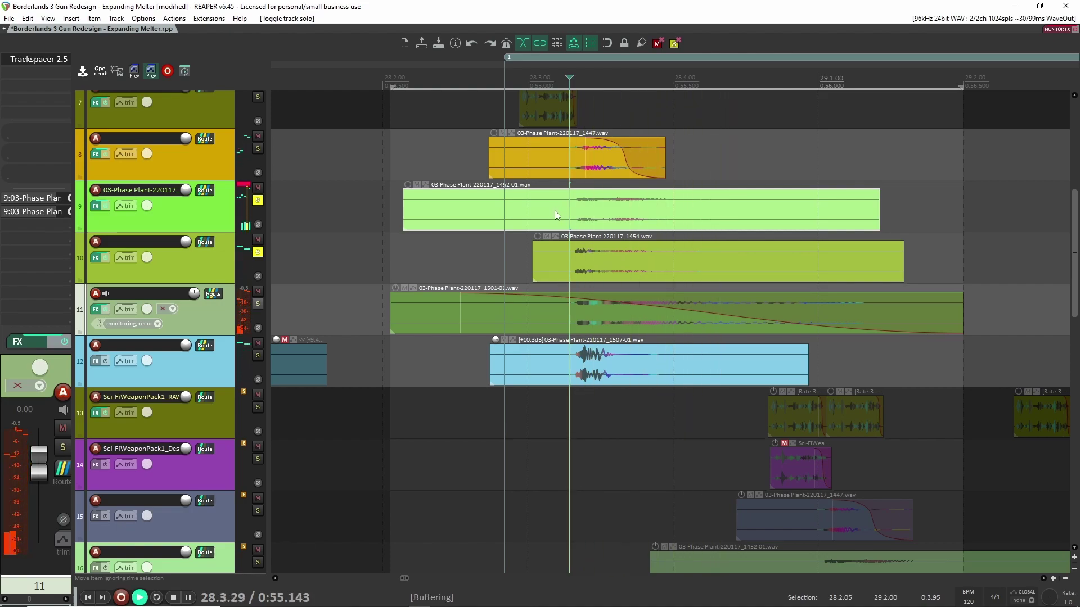
key(space)
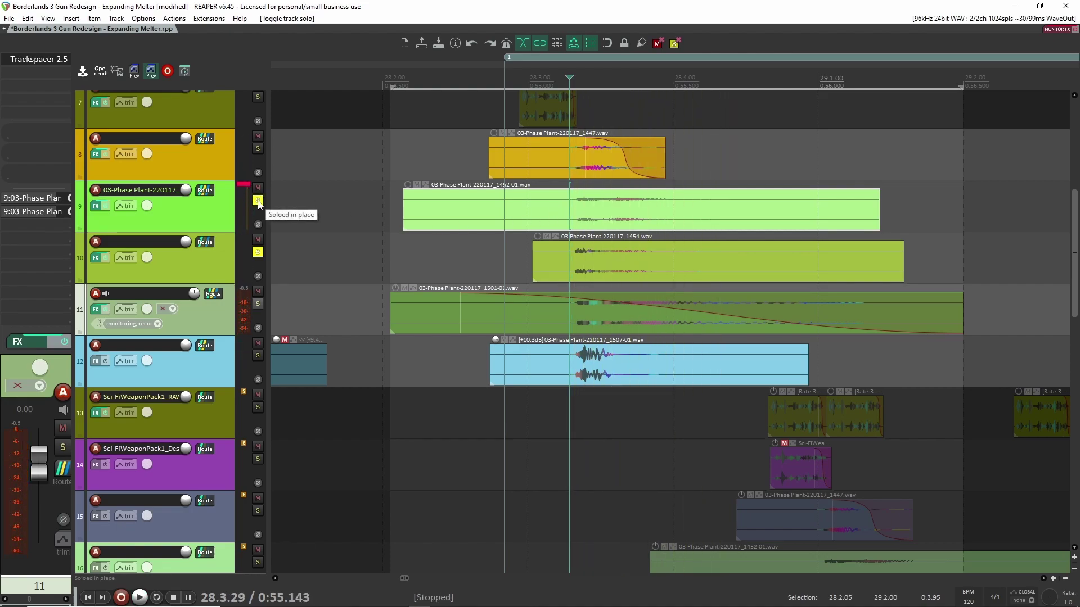
Clear tracks 9 and 10 solos, audition track 11 alone, then solo track 12 instead
click(257, 200)
click(258, 252)
click(257, 304)
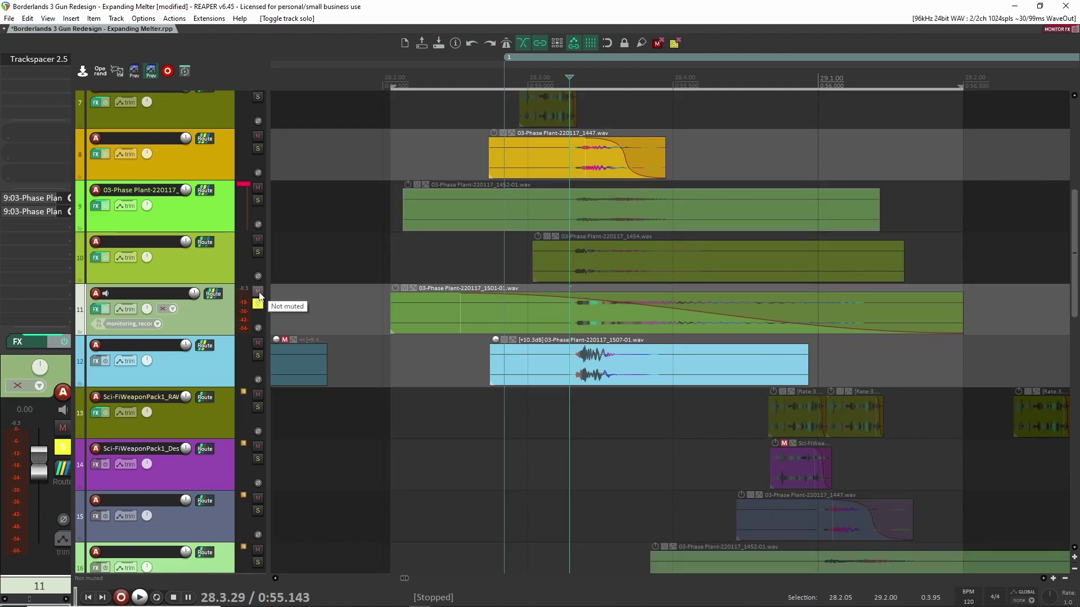
key(space)
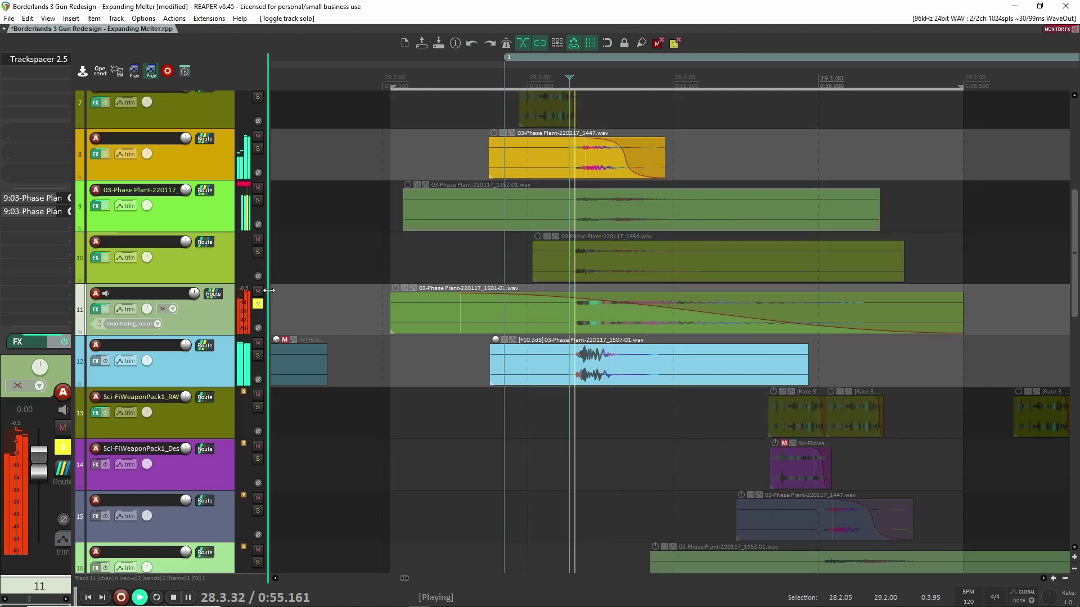
key(space)
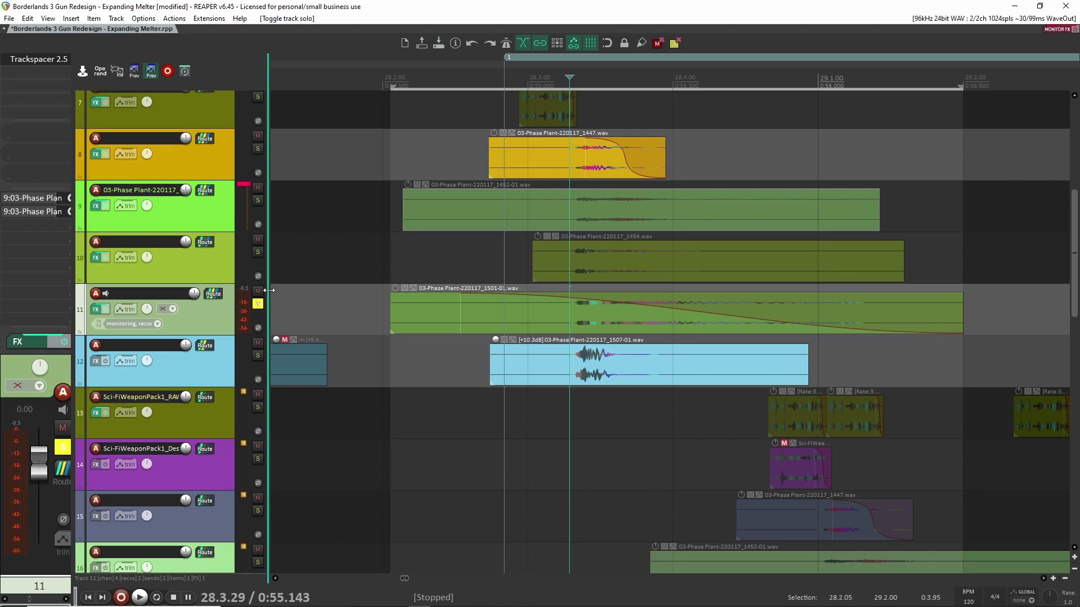
key(space)
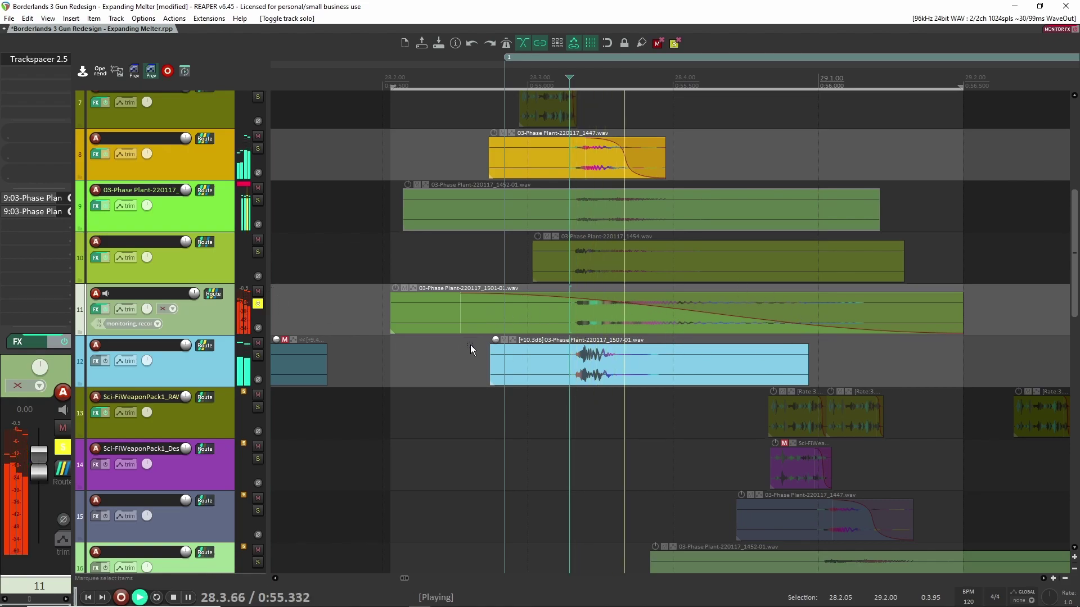
key(space)
key(space)
key(space)
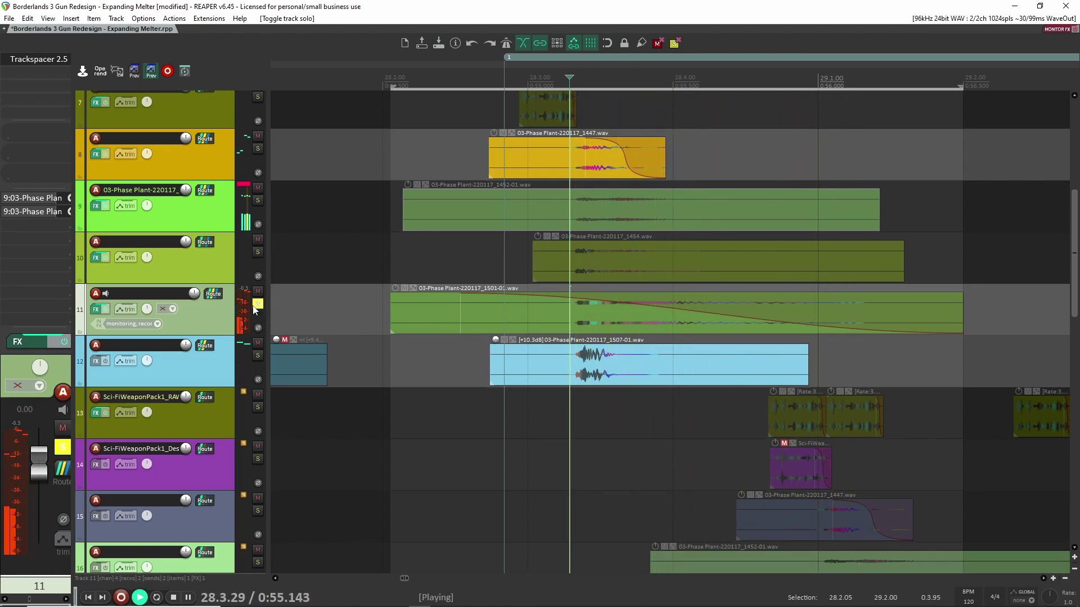
key(space)
key(space)
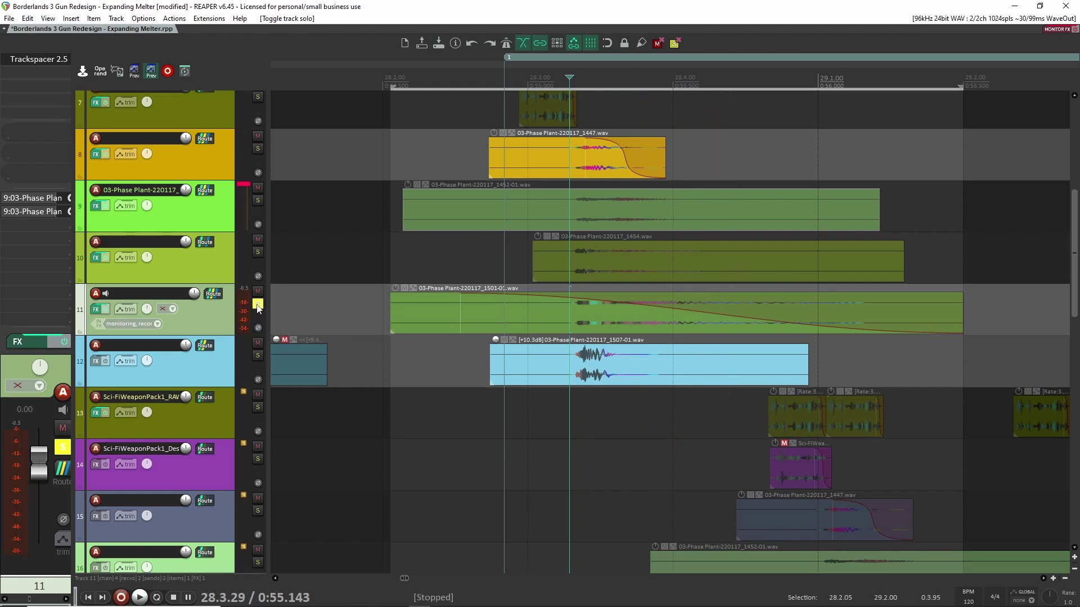
click(257, 304)
click(258, 355)
Play the soloed track 12 layer from a start point inside its clip
click(542, 366)
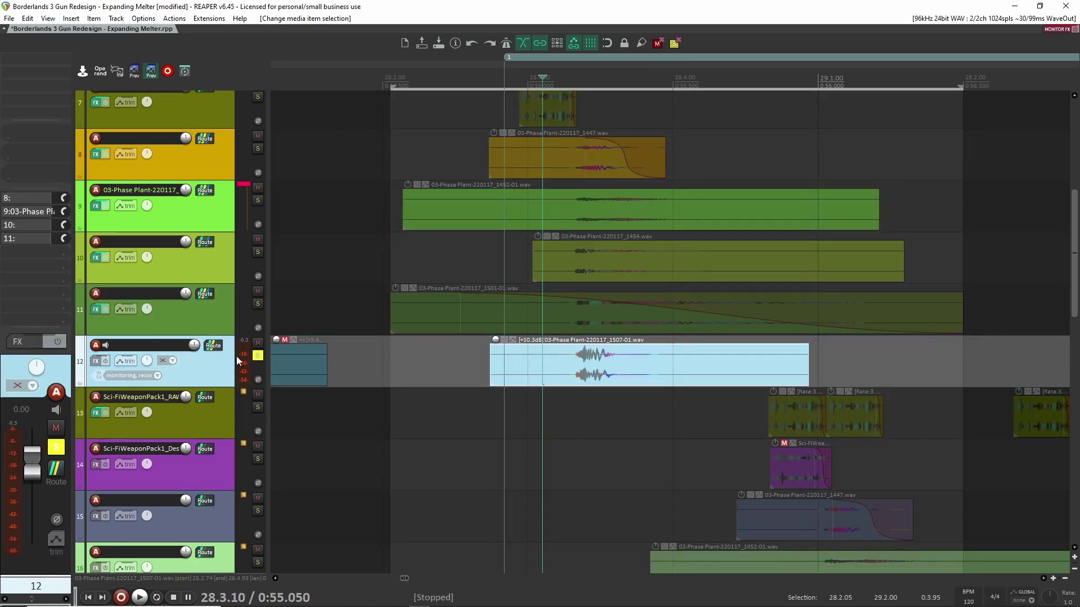
key(space)
key(space)
key(space)
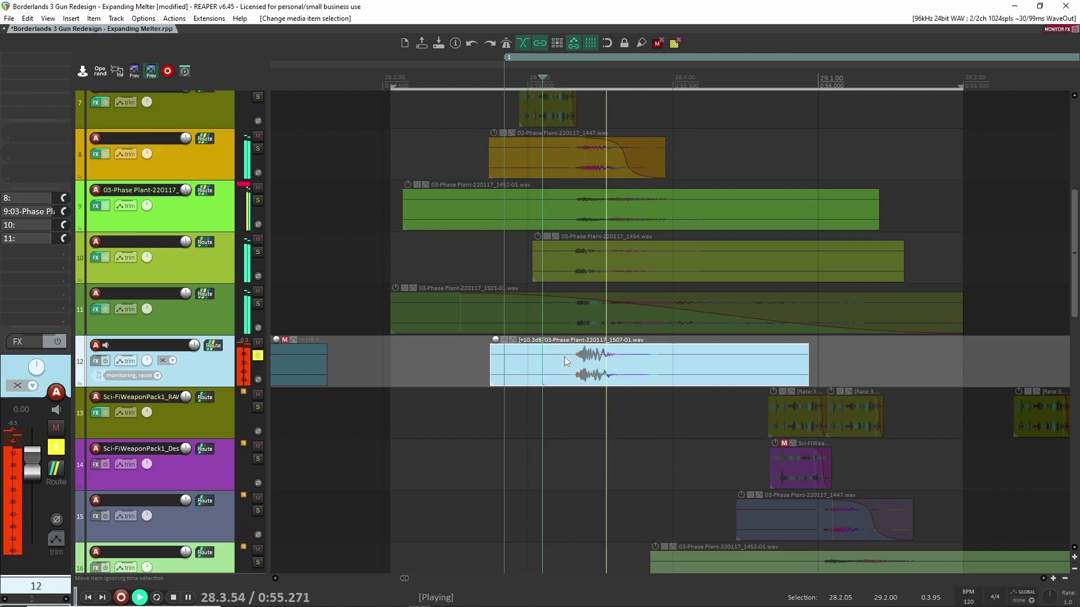
click(563, 356)
key(space)
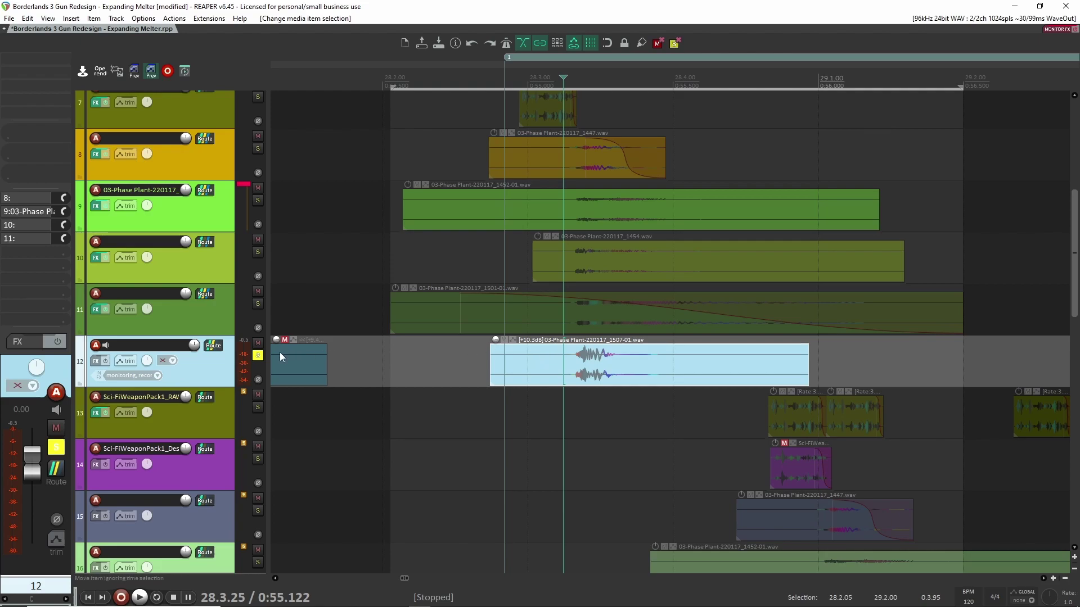
Unsolo and mute track 12, then play the mix without it
click(257, 355)
click(258, 343)
scroll(440, 336, up, 4)
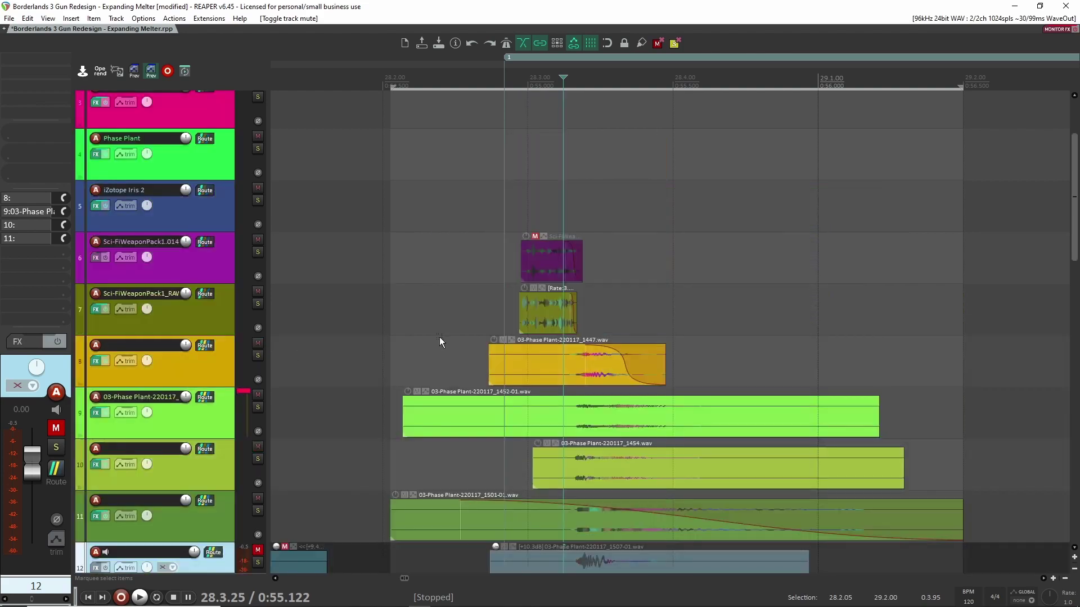
click(497, 319)
scroll(522, 363, down, 4)
scroll(532, 361, up, 2)
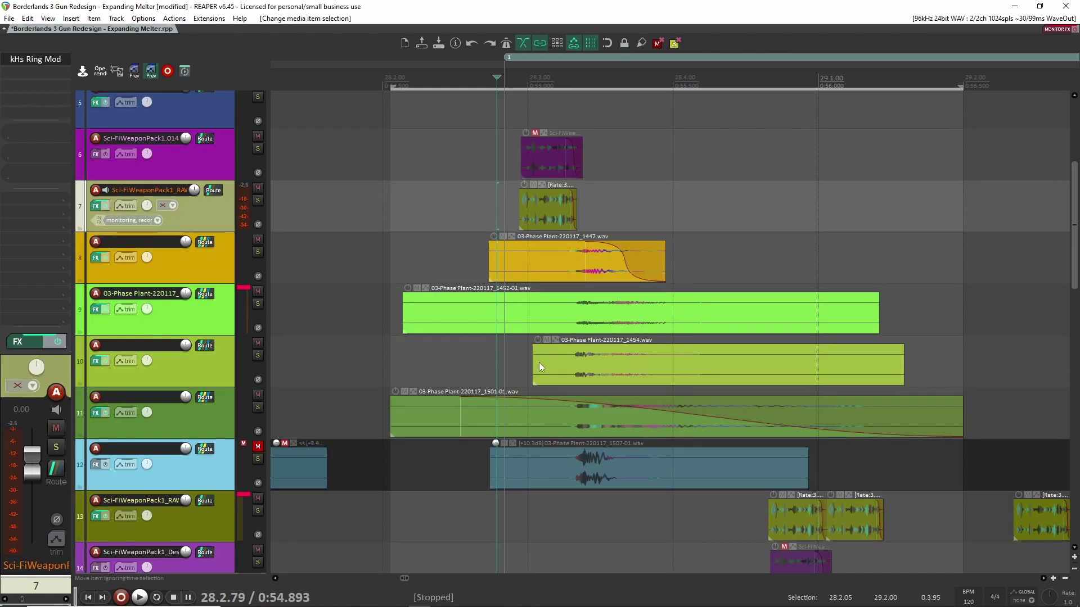
key(space)
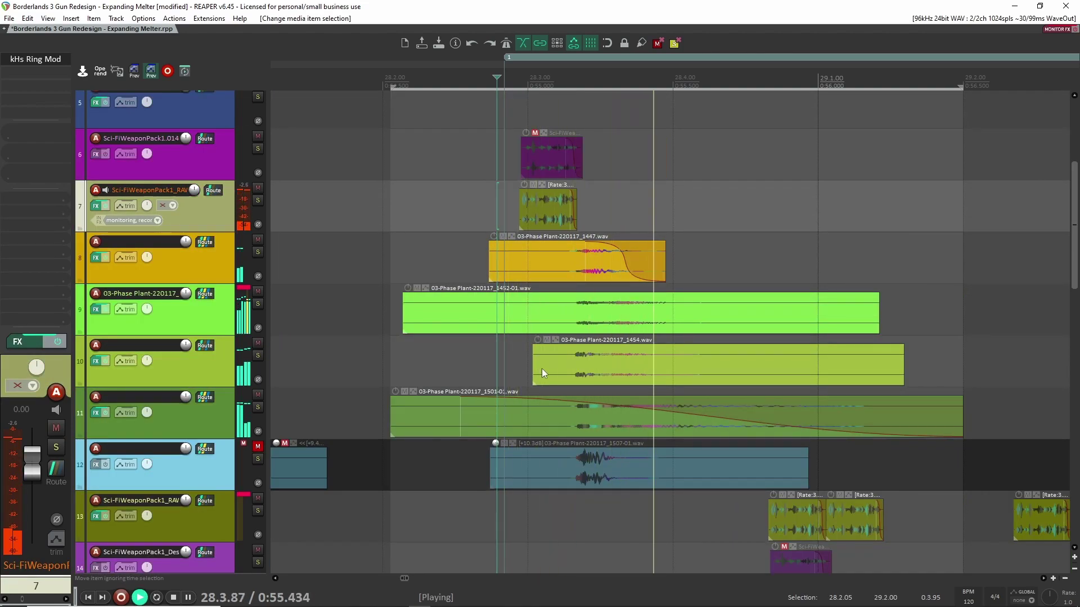
key(space)
key(space)
key(space)
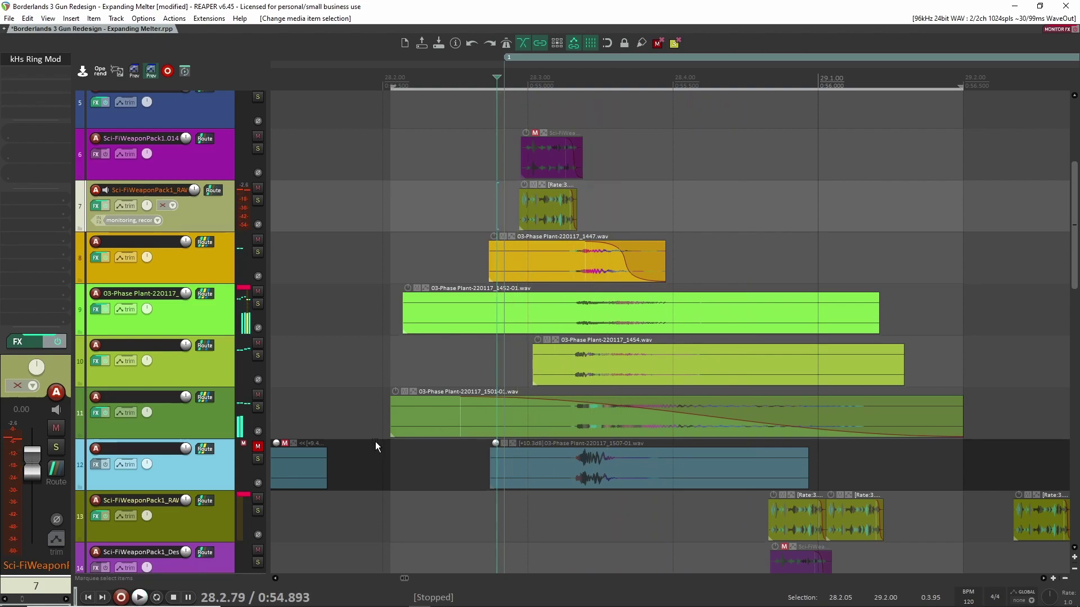
Unmute track 12, play the full mix, and select the 1447 clip on track 8
click(257, 447)
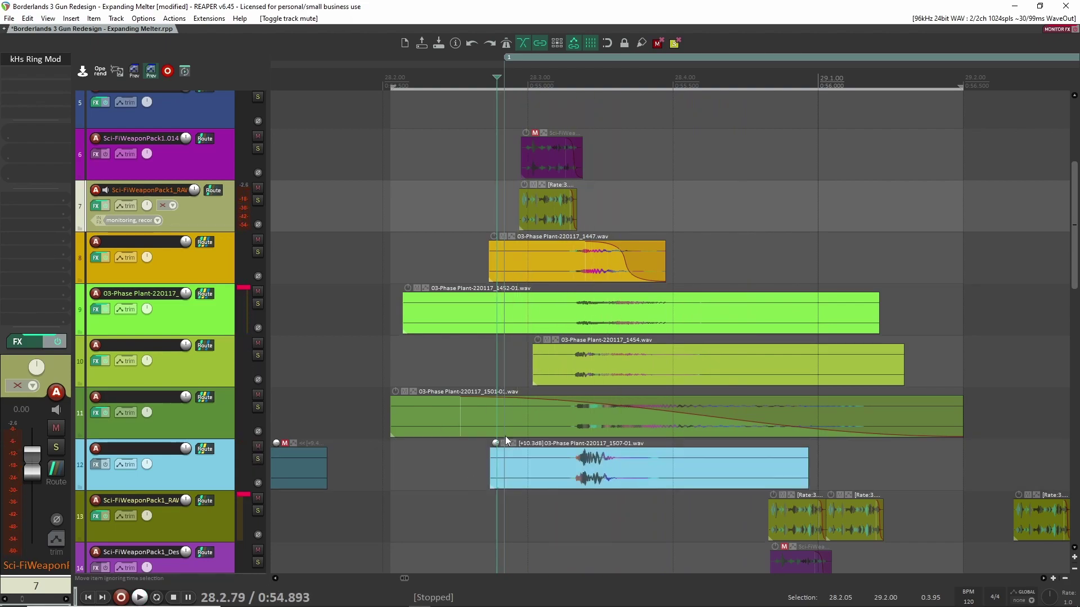
key(space)
key(space)
key(space)
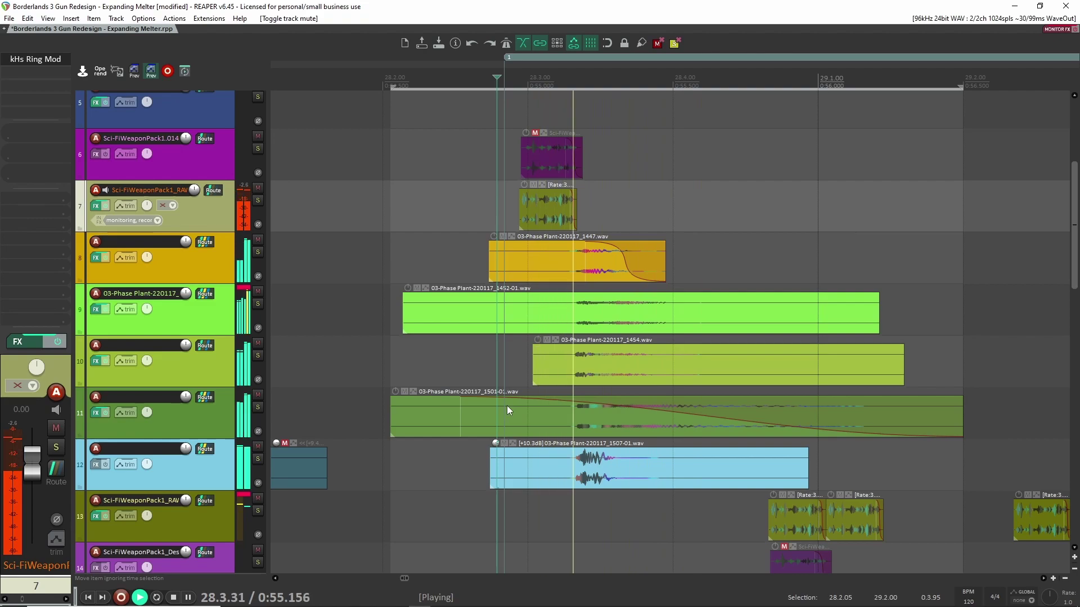
key(space)
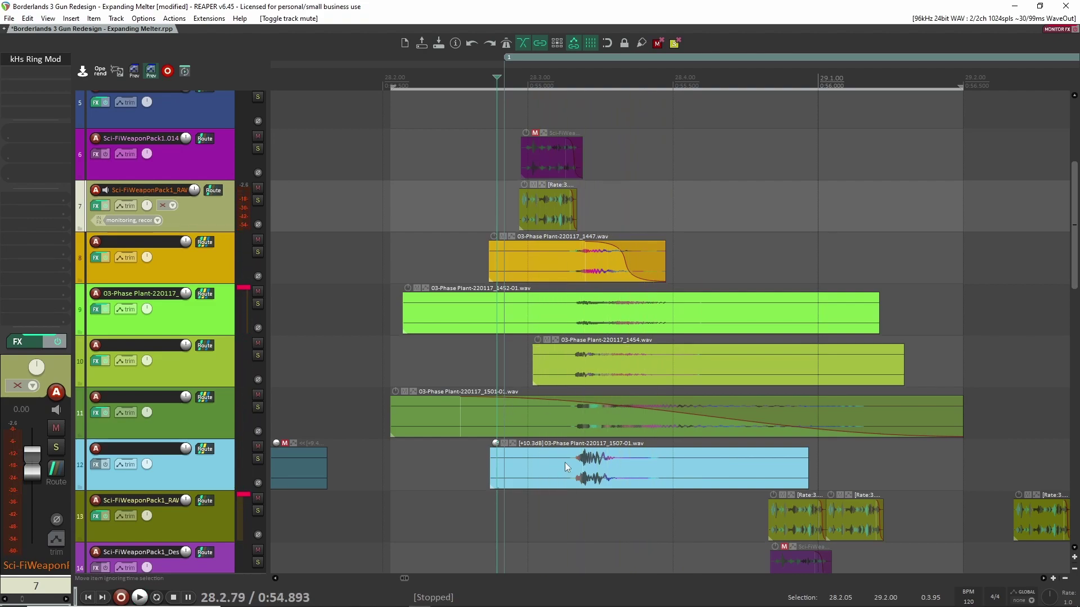
scroll(631, 464, up, 2)
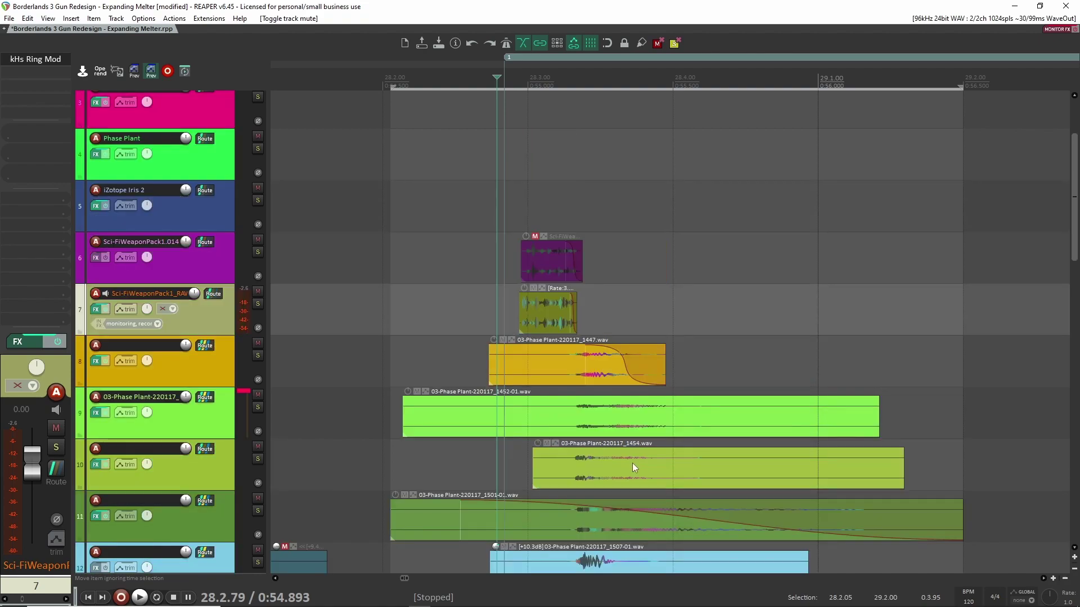
scroll(524, 426, down, 6)
scroll(528, 430, up, 6)
scroll(494, 441, down, 4)
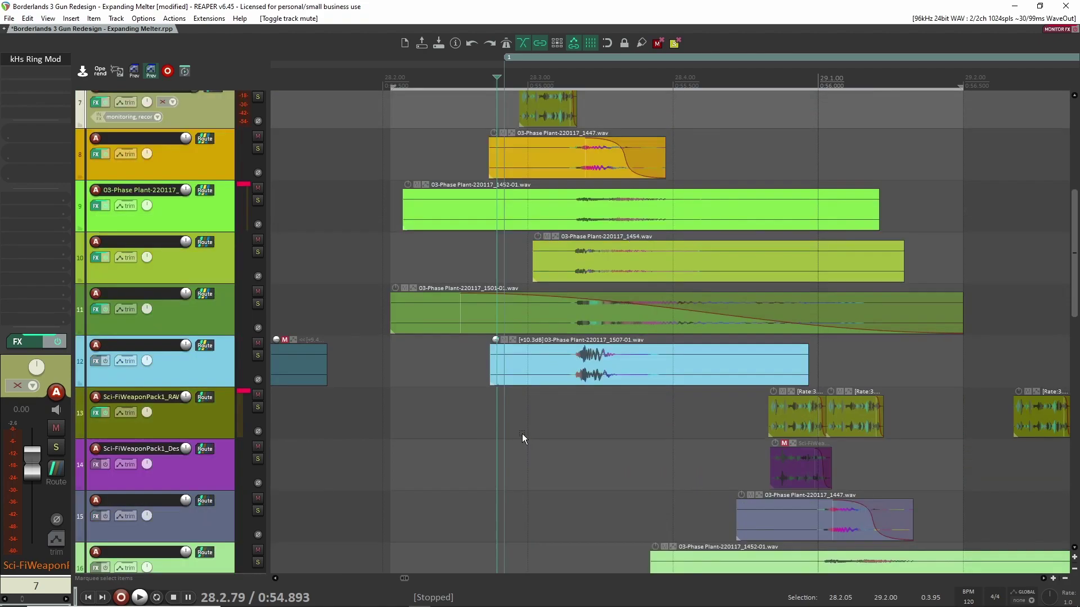
scroll(572, 362, up, 2)
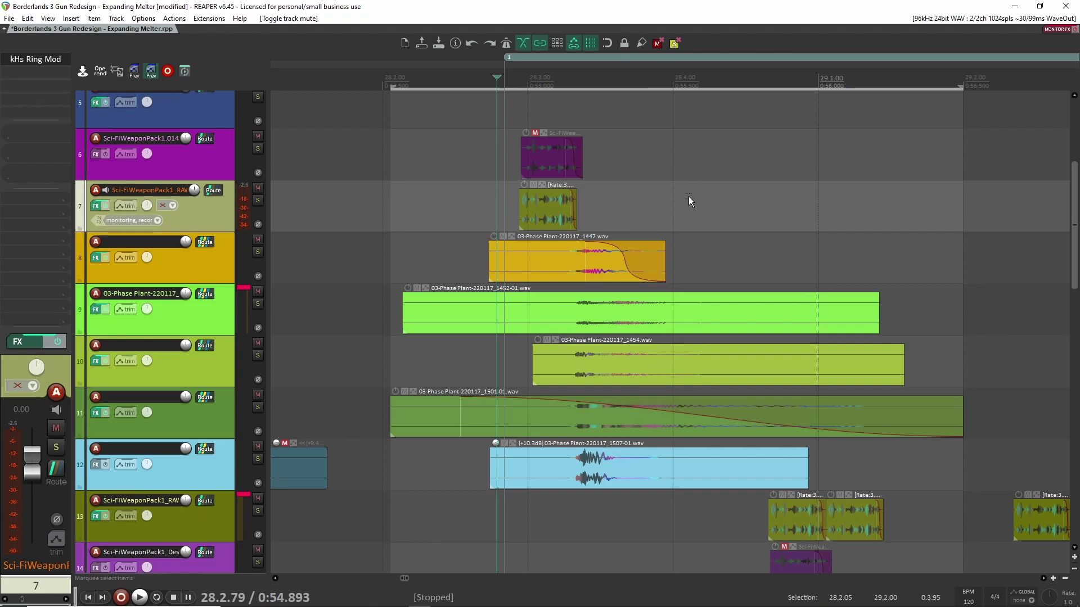
click(579, 260)
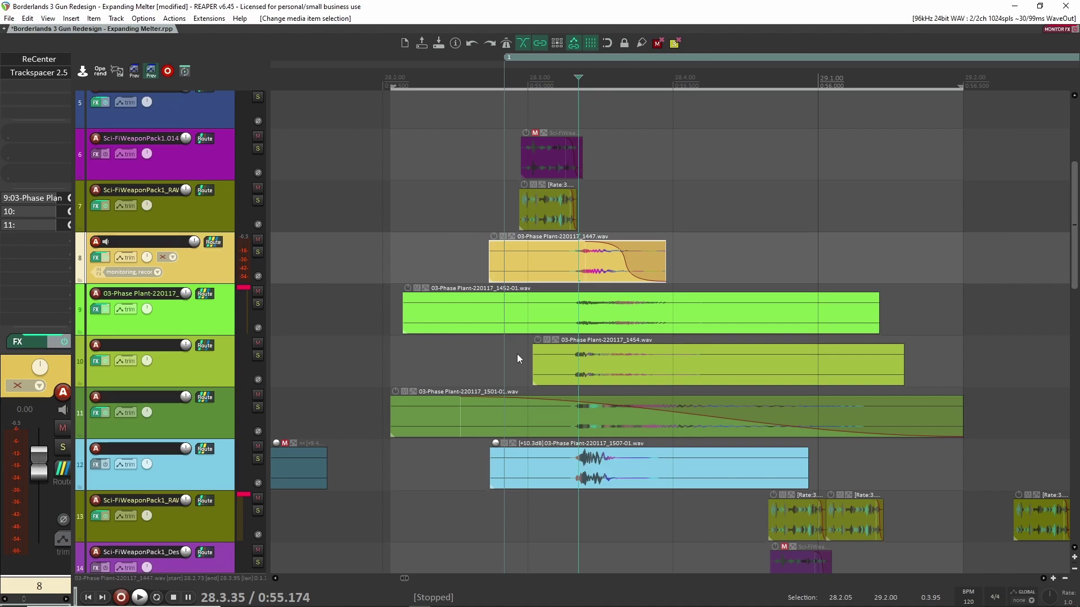
scroll(551, 349, down, 4)
scroll(583, 343, up, 8)
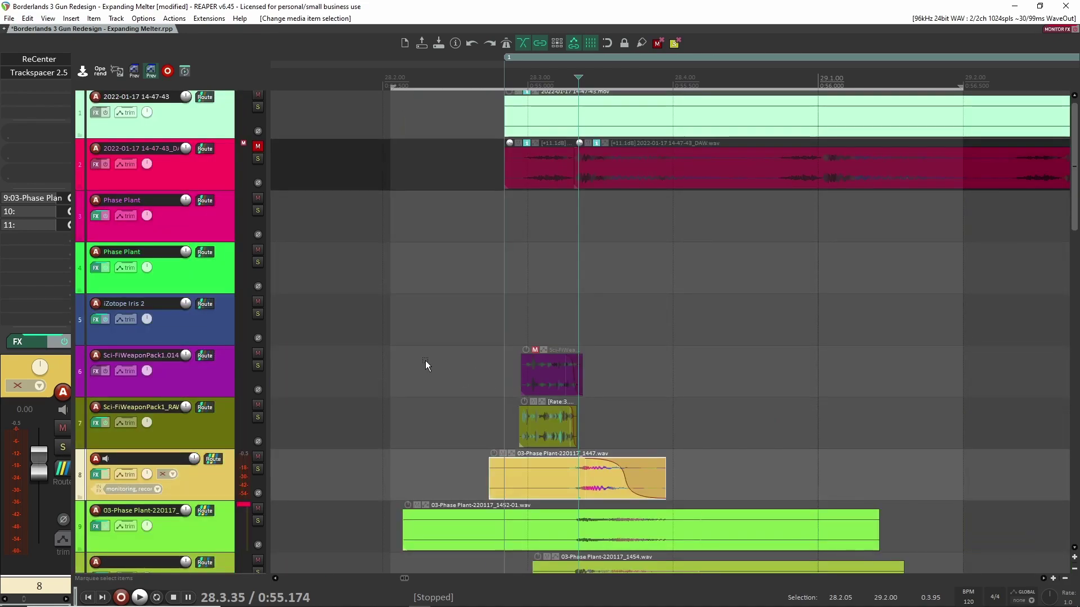
click(226, 275)
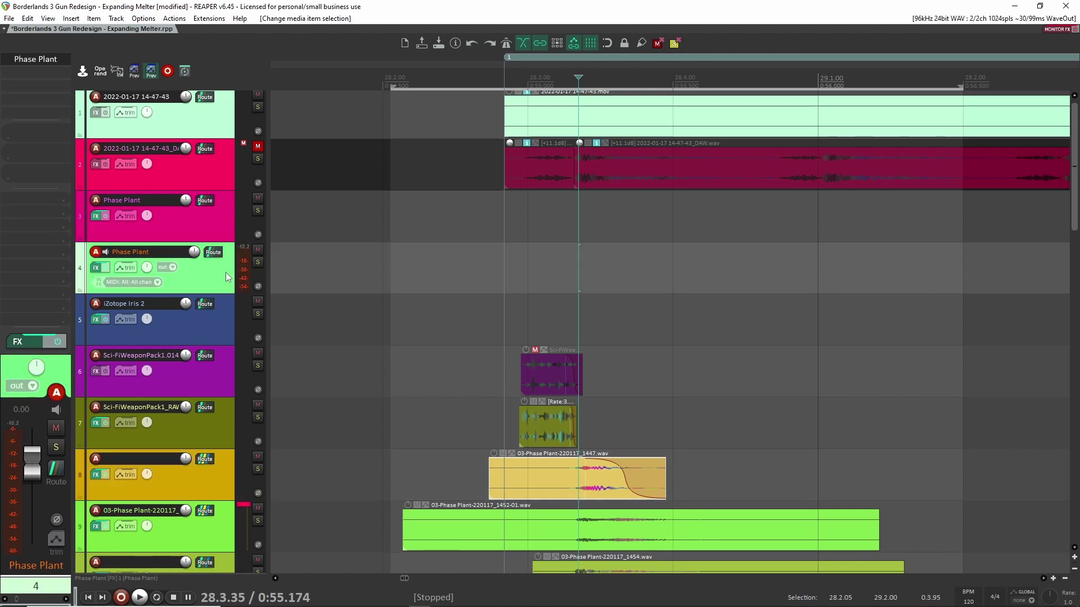
key(f)
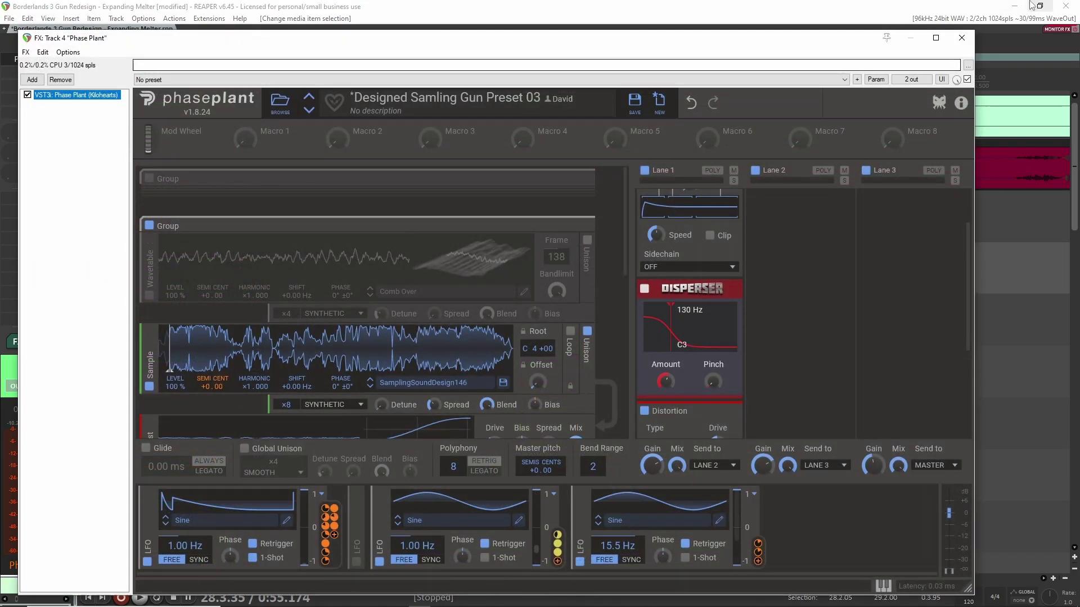
key(f)
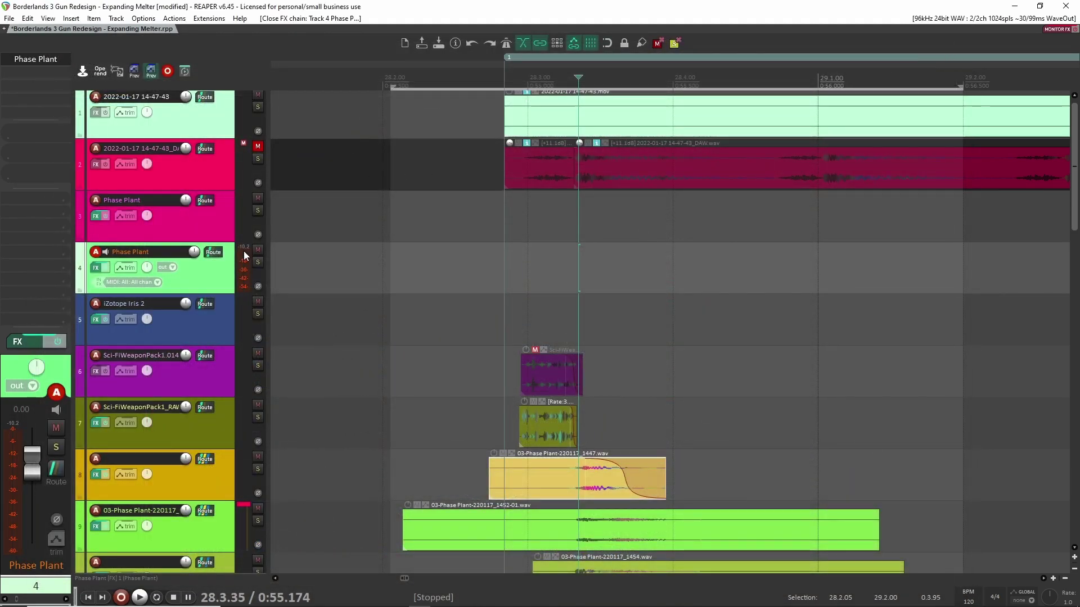
click(208, 227)
click(39, 59)
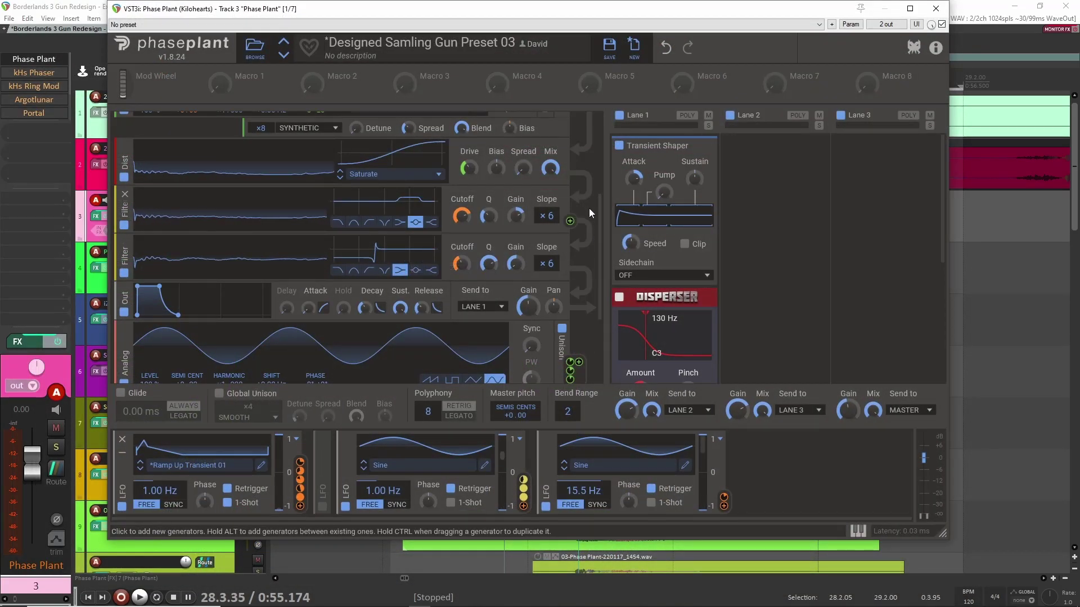
scroll(589, 208, up, 4)
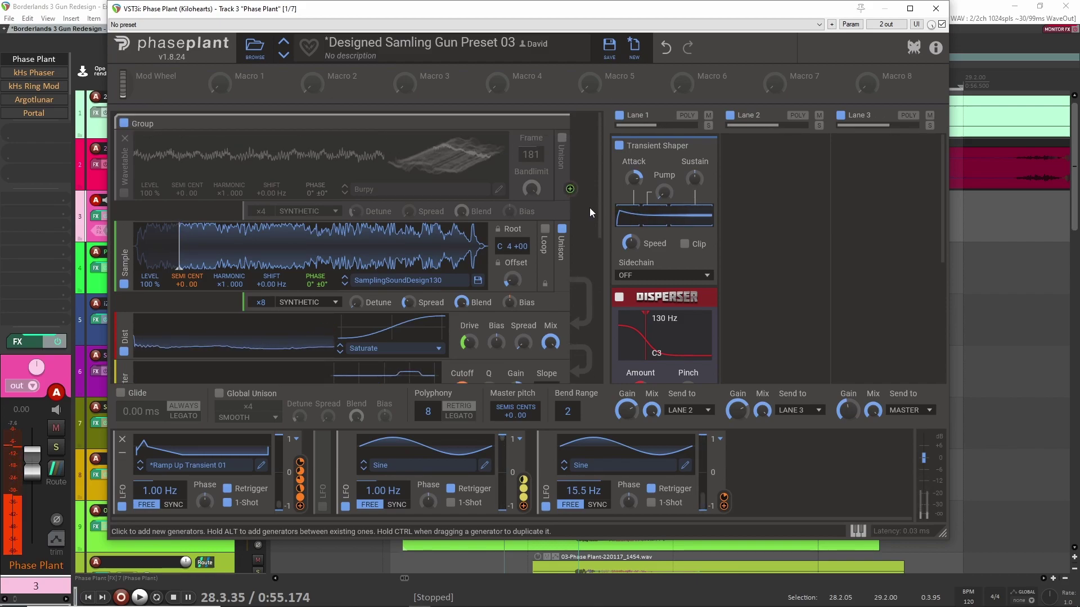
scroll(592, 207, down, 4)
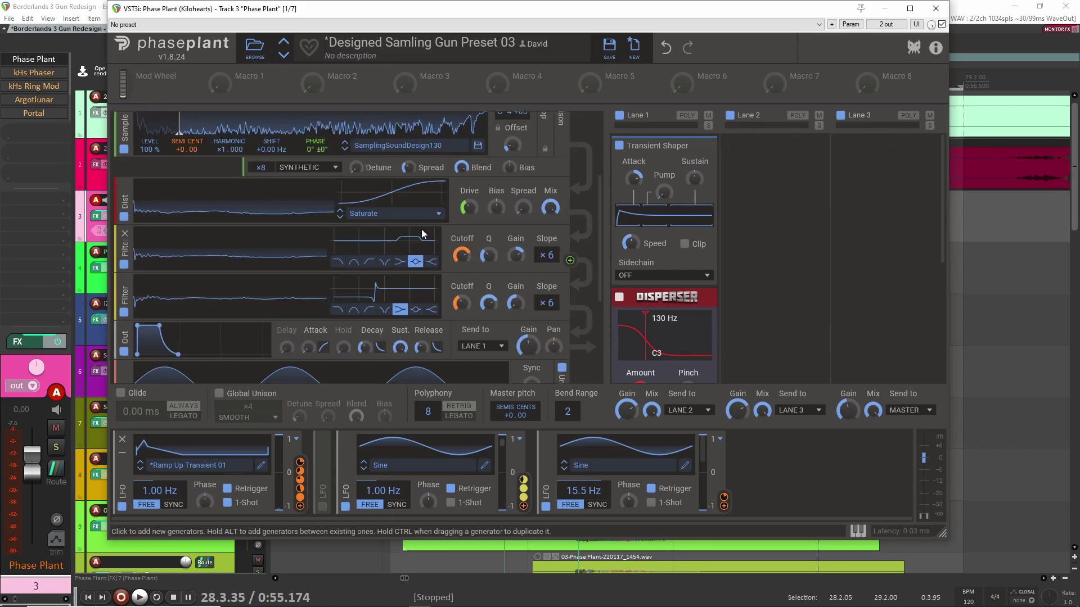
scroll(405, 221, up, 4)
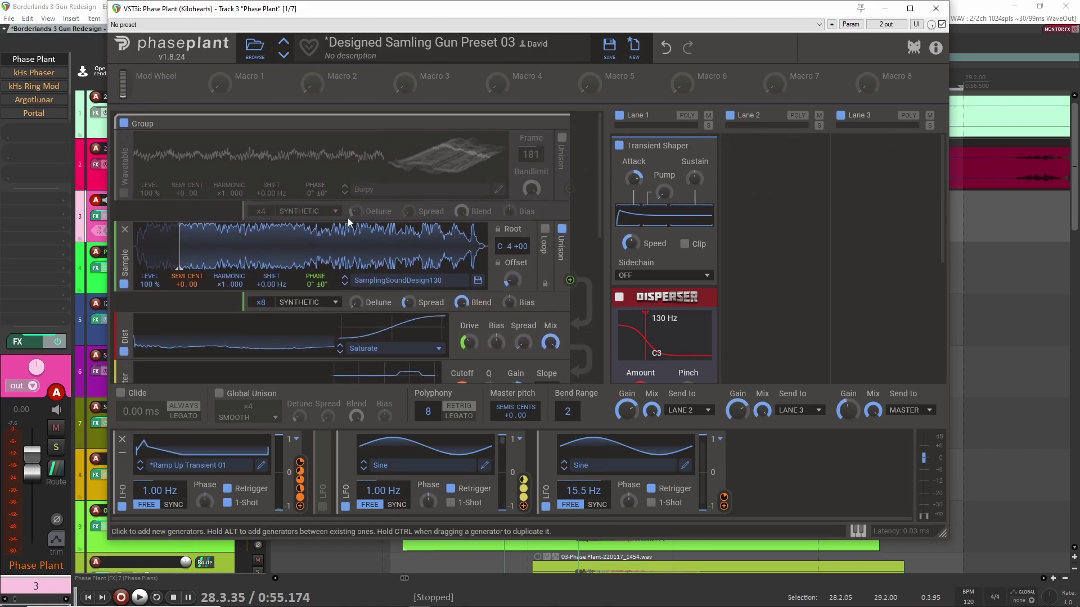
scroll(259, 287, down, 2)
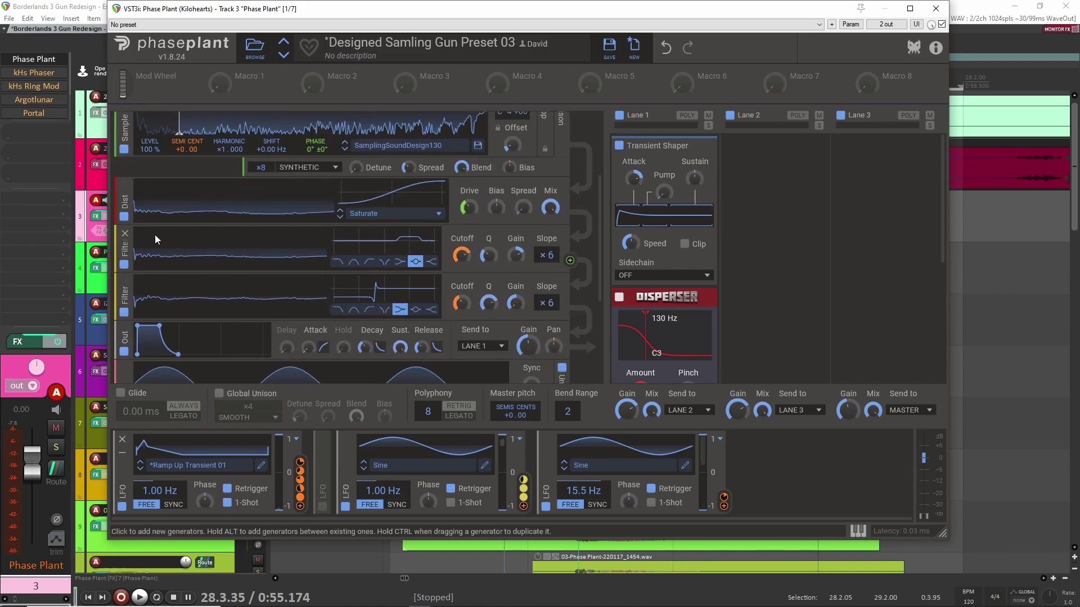
scroll(168, 233, down, 2)
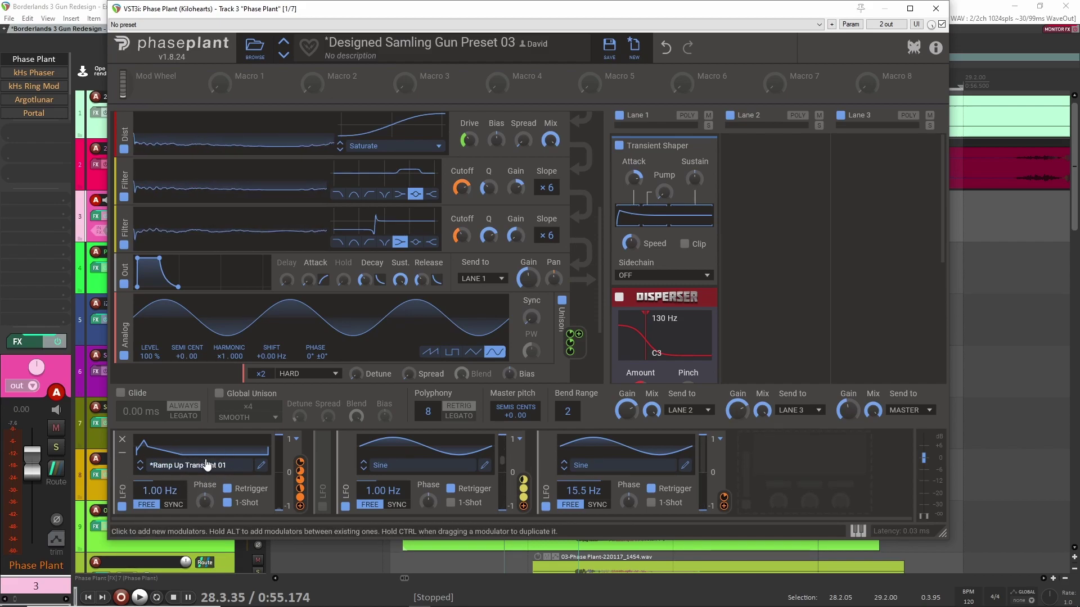
scroll(602, 268, up, 3)
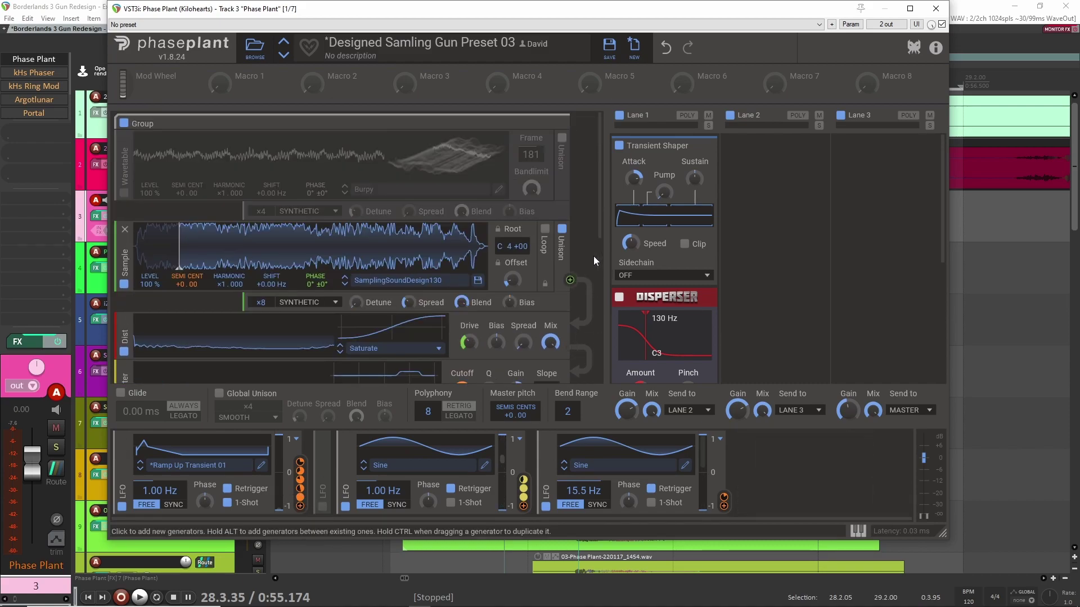
scroll(301, 240, down, 6)
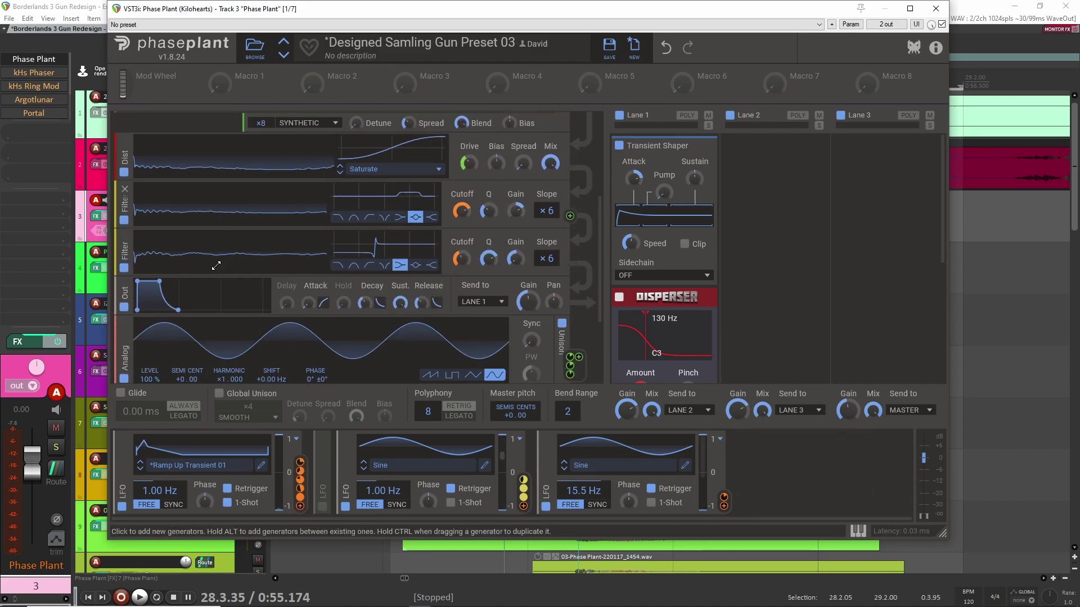
scroll(488, 206, up, 3)
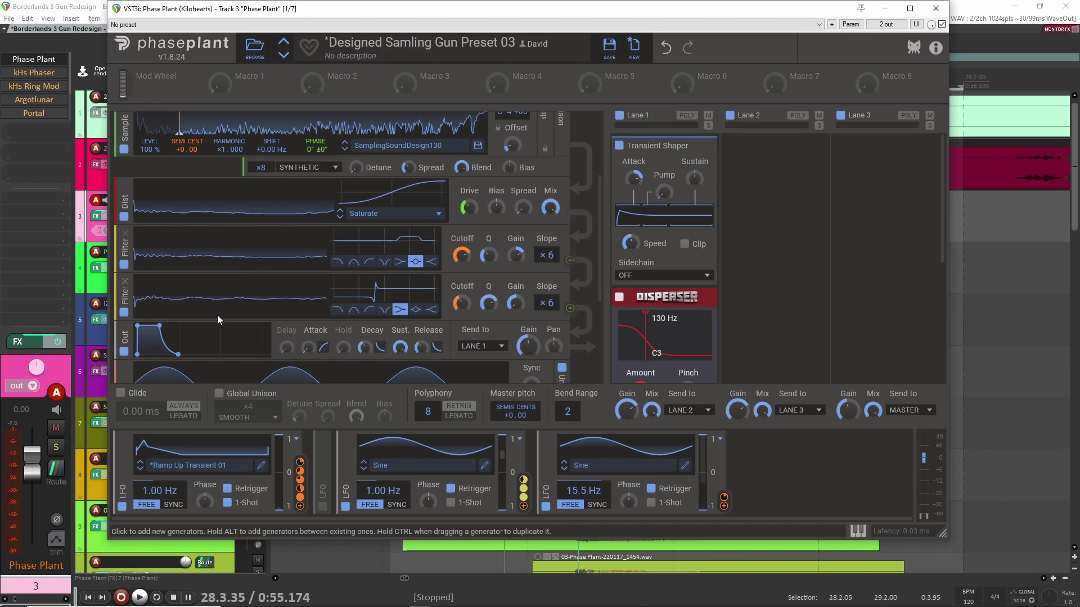
scroll(225, 298, down, 1)
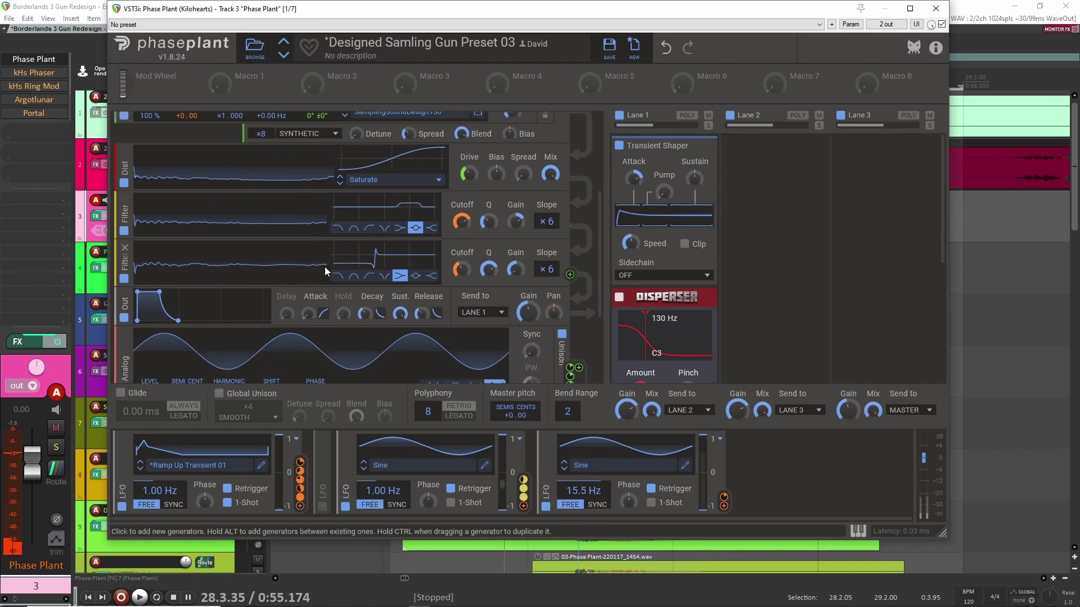
Browse Lane 1's effects in Track 3's Phase Plant and switch Distortion off and back on
scroll(325, 266, up, 3)
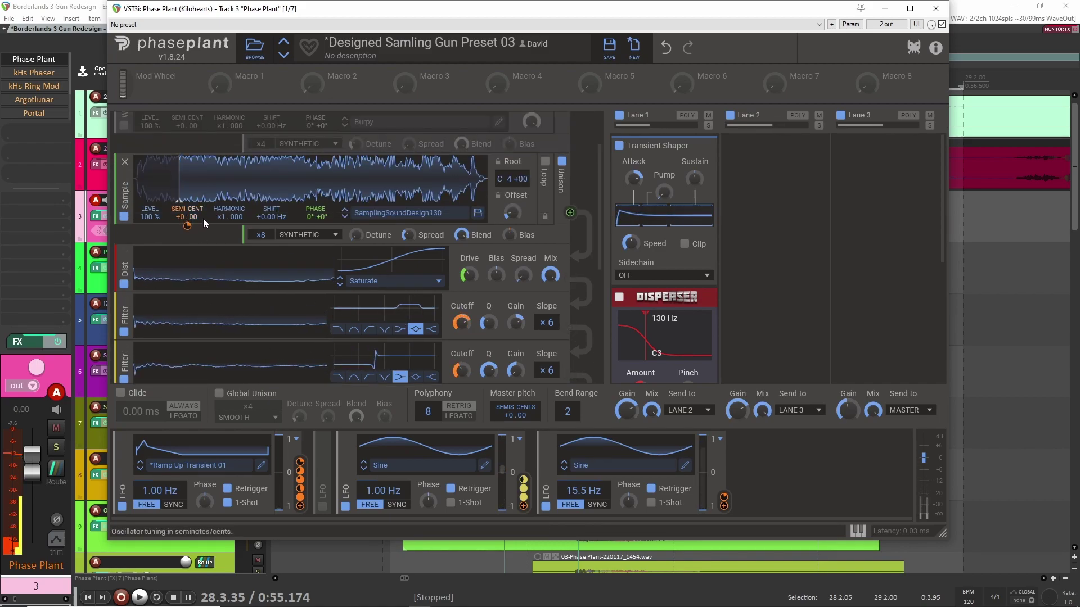
scroll(337, 265, down, 1)
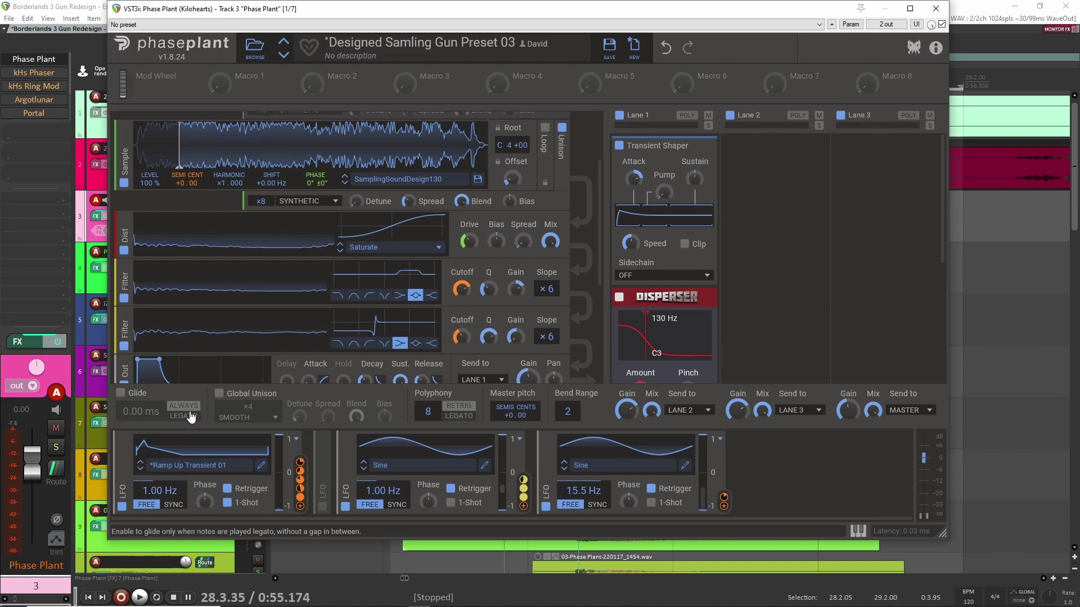
scroll(191, 304, up, 2)
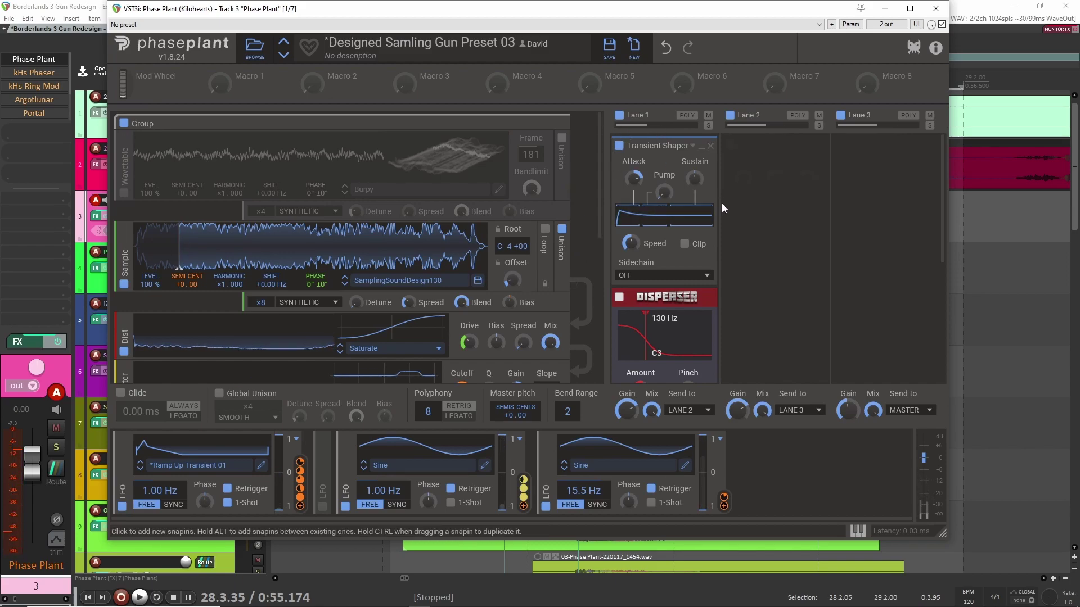
scroll(669, 191, down, 3)
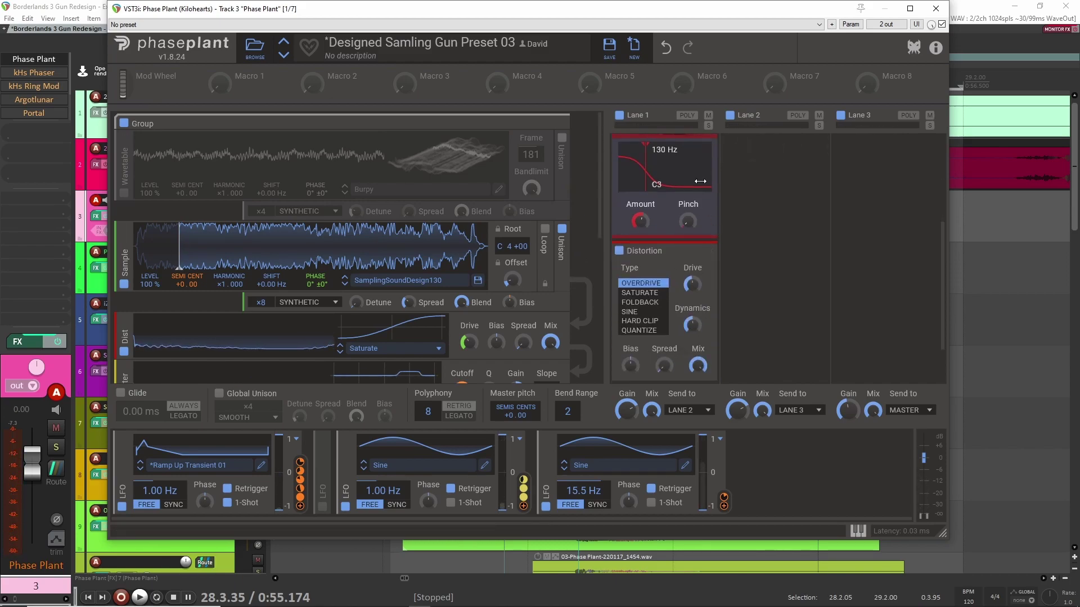
scroll(700, 181, up, 3)
scroll(666, 219, down, 2)
scroll(655, 206, down, 1)
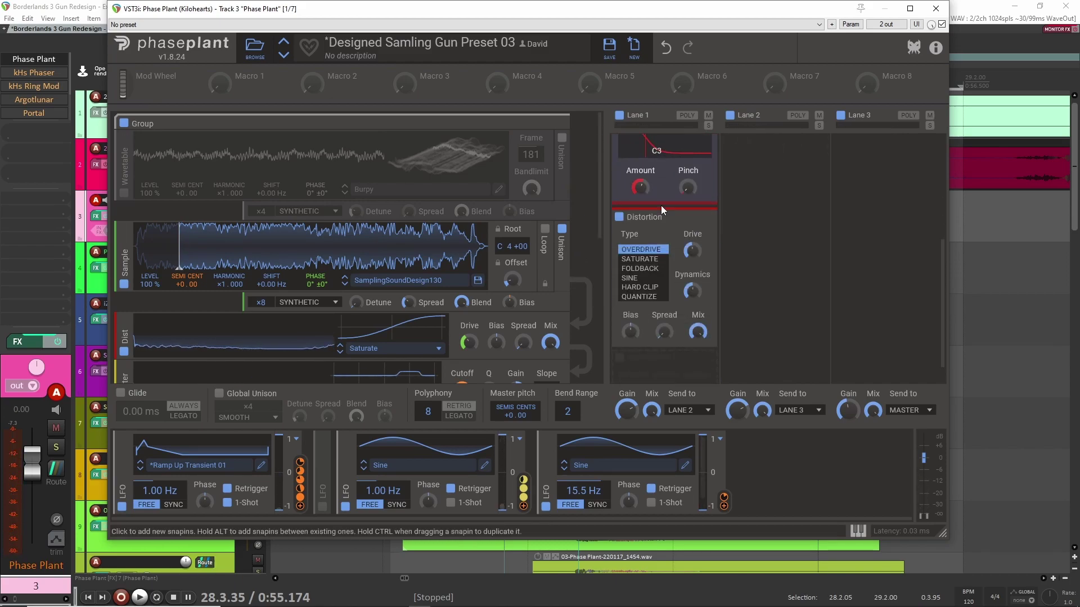
click(618, 217)
click(618, 218)
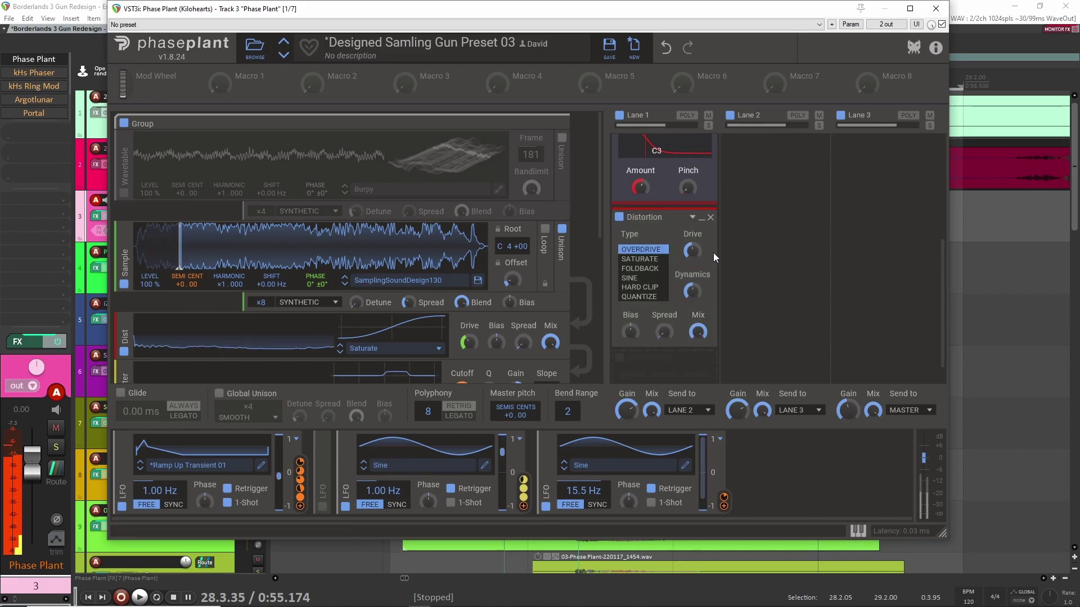
scroll(748, 281, down, 1)
scroll(743, 278, up, 3)
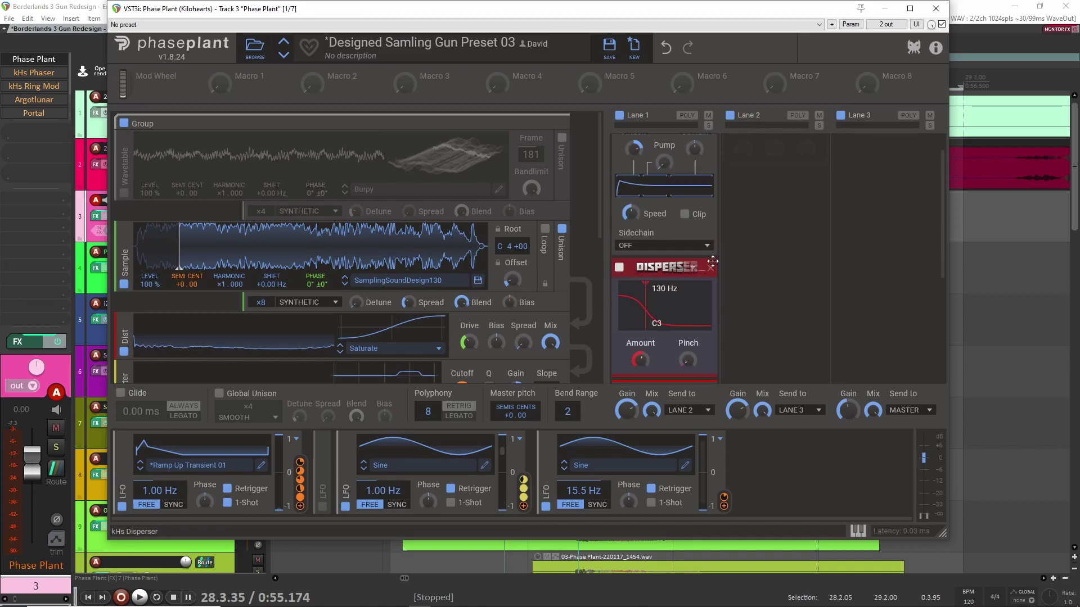
Close Track 3's Phase Plant, open Track 4's, and browse its generators and effects
click(936, 12)
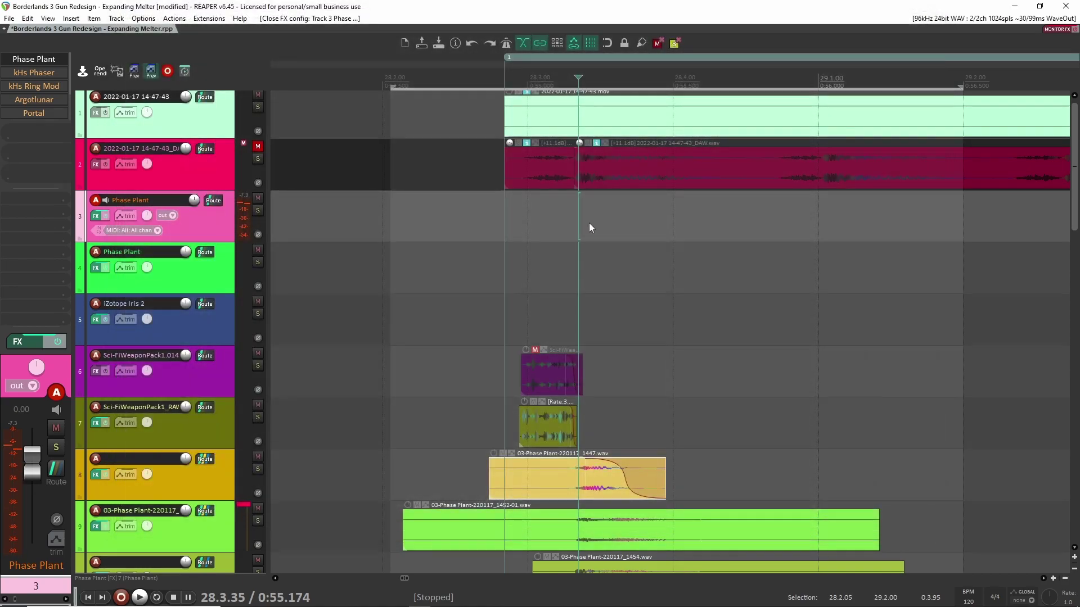
click(218, 285)
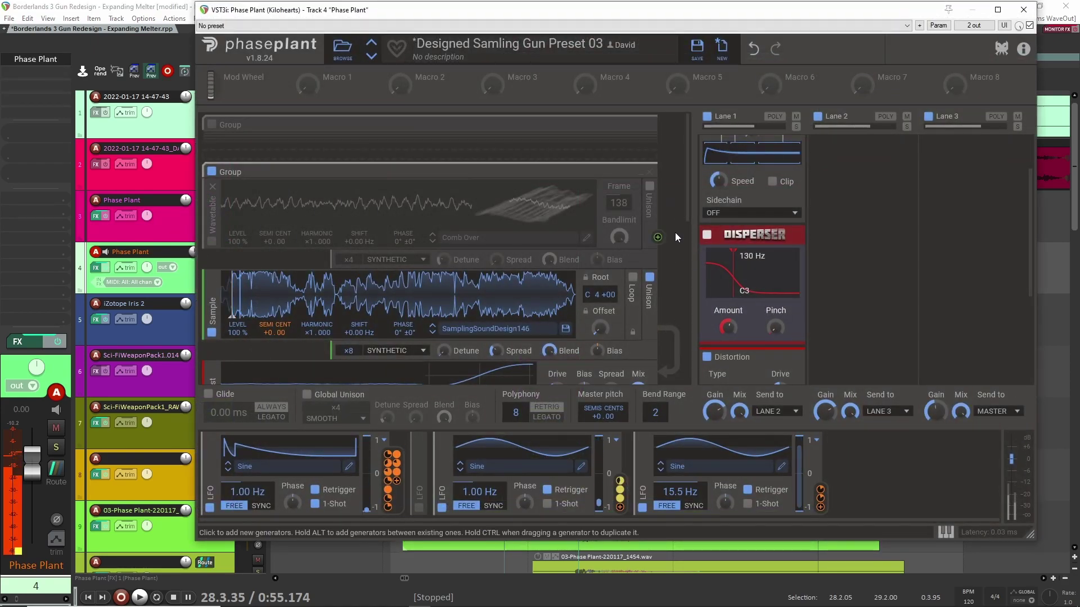
scroll(675, 232, down, 3)
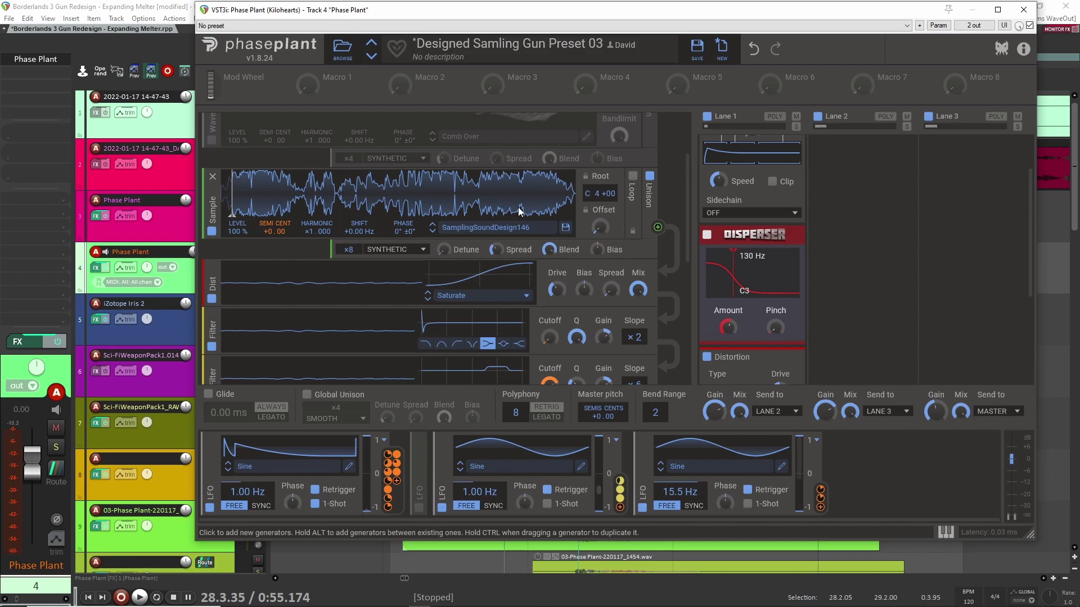
scroll(352, 218, up, 2)
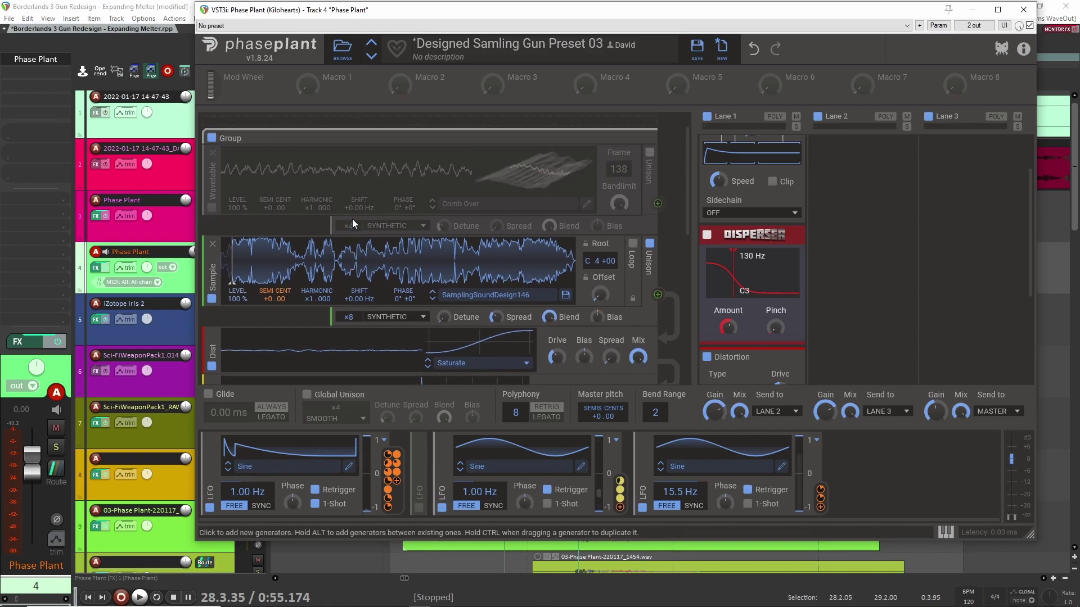
scroll(343, 263, down, 3)
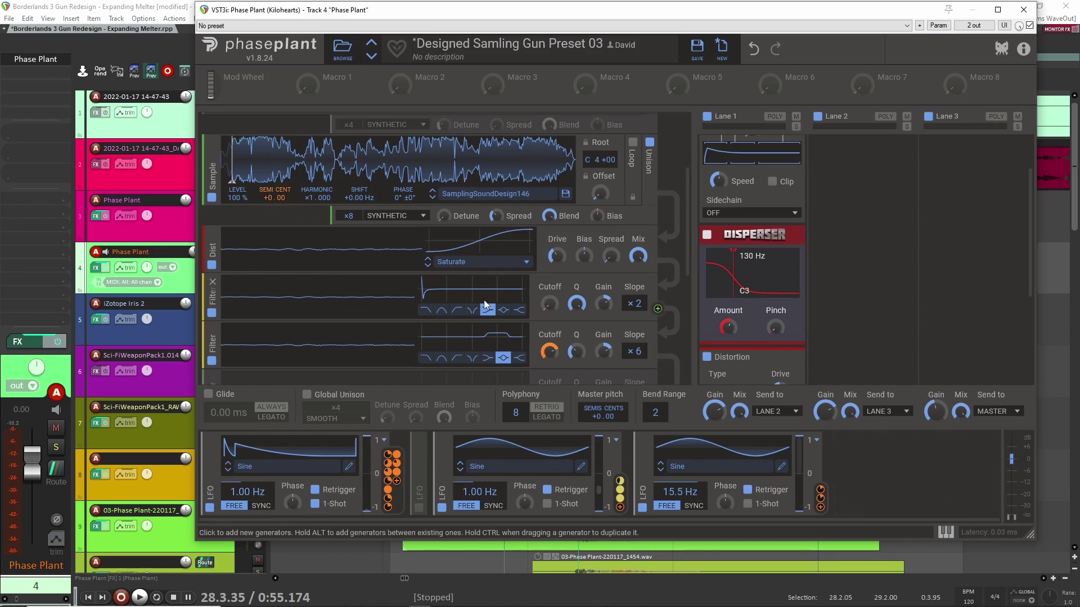
scroll(527, 271, down, 5)
scroll(528, 188, up, 4)
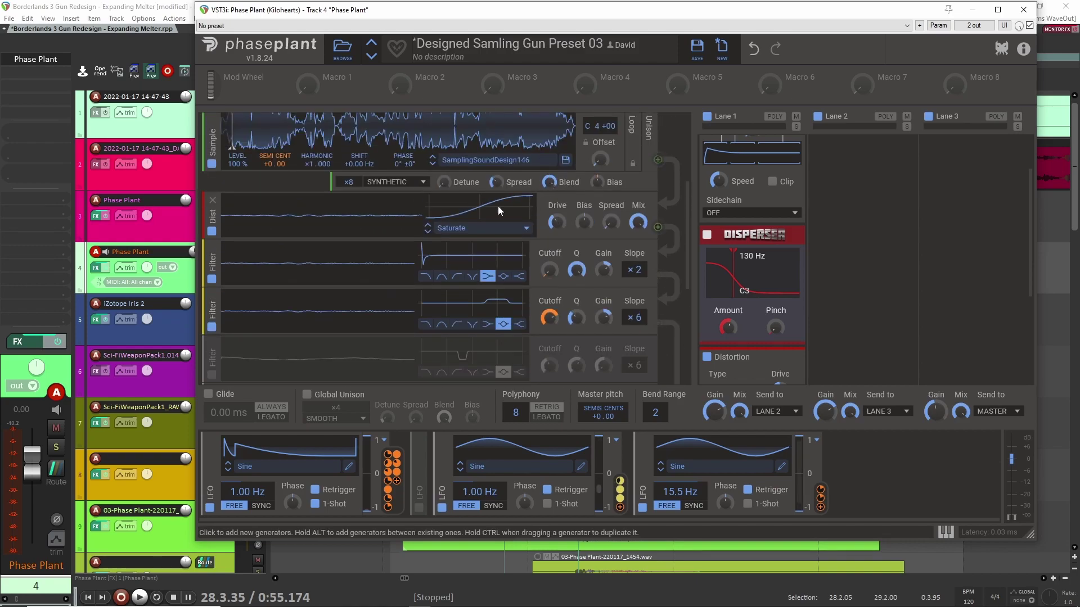
scroll(496, 262, down, 7)
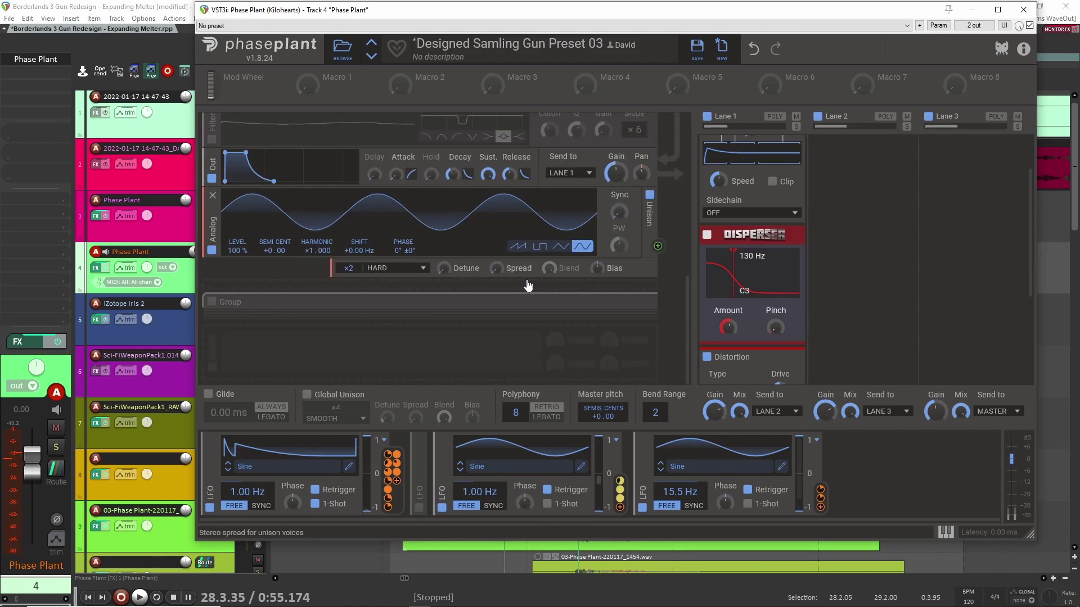
scroll(629, 288, up, 2)
scroll(641, 293, down, 1)
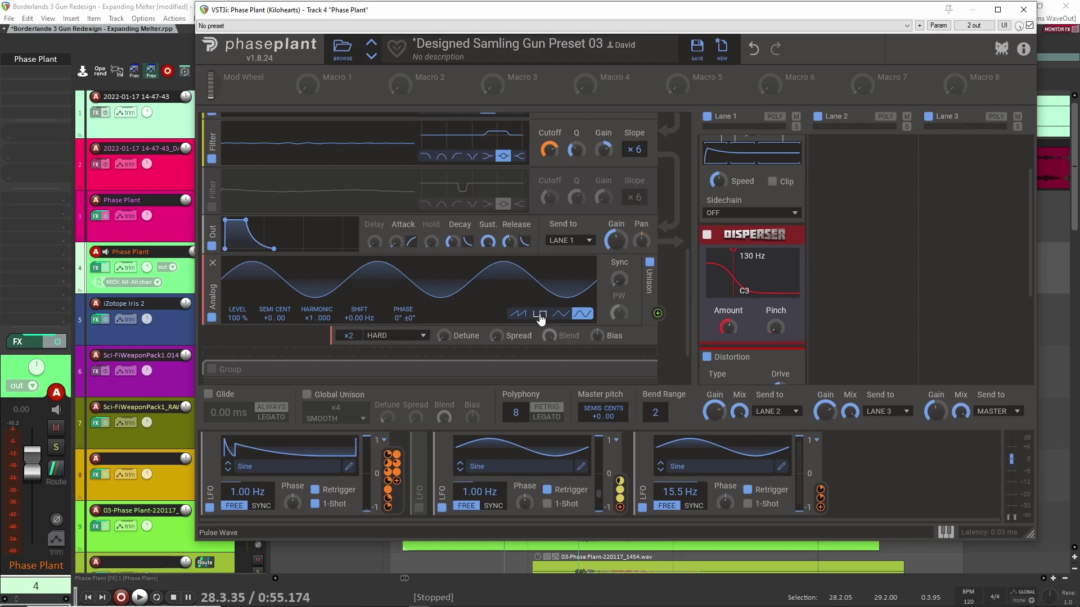
scroll(626, 315, up, 1)
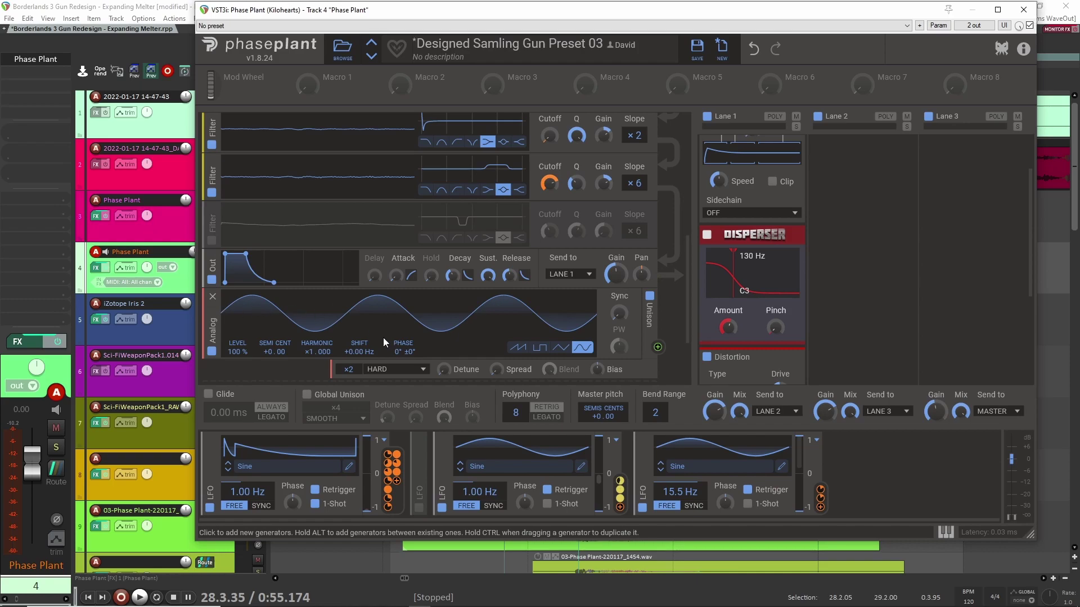
scroll(657, 352, up, 5)
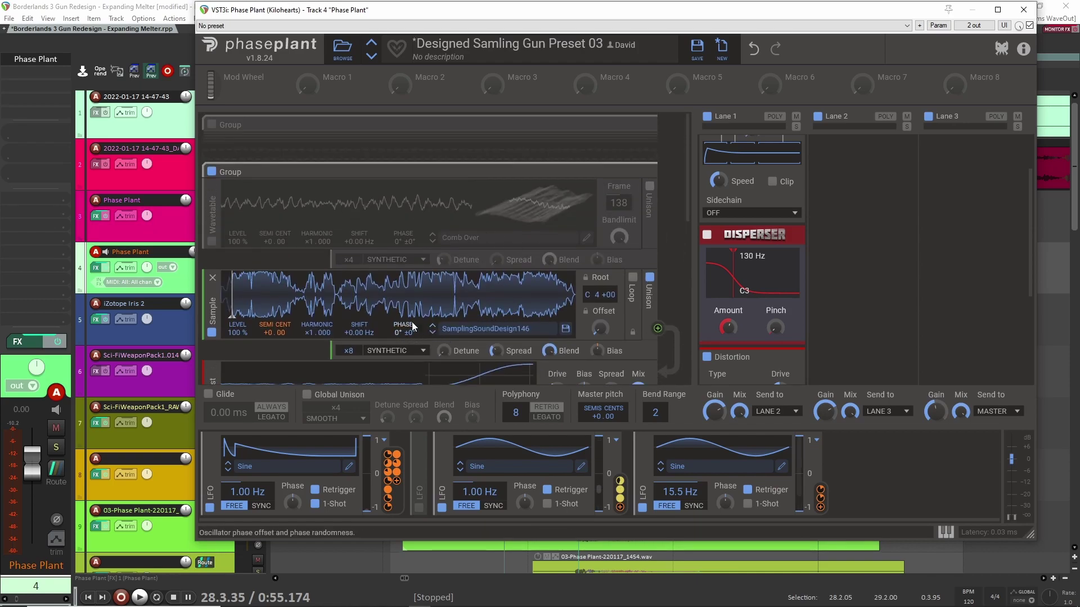
scroll(494, 277, down, 5)
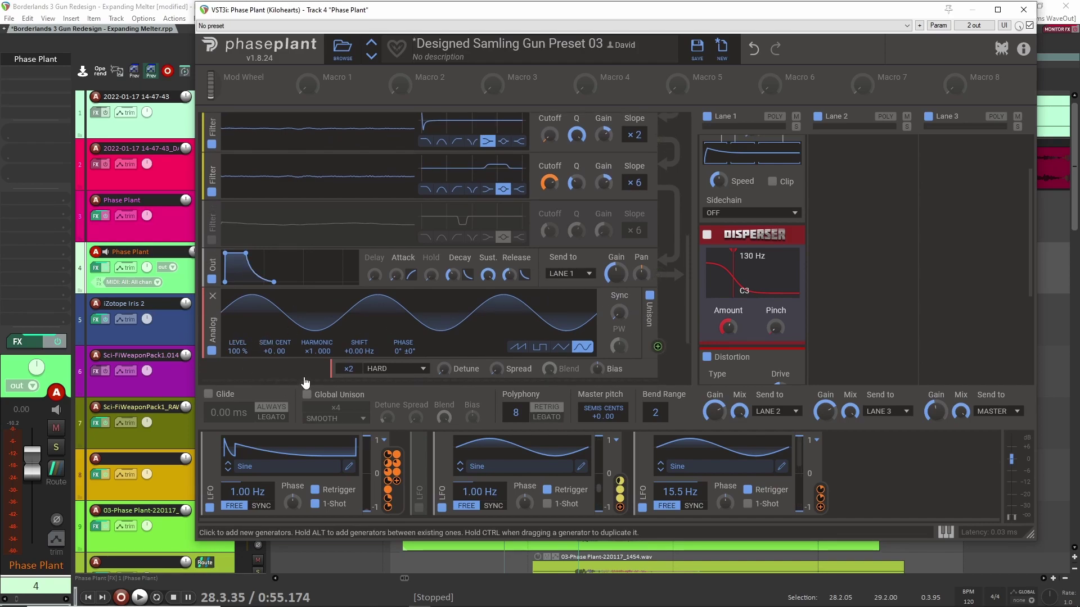
Disable the Analog sine generator in Track 4's Phase Plant
click(212, 351)
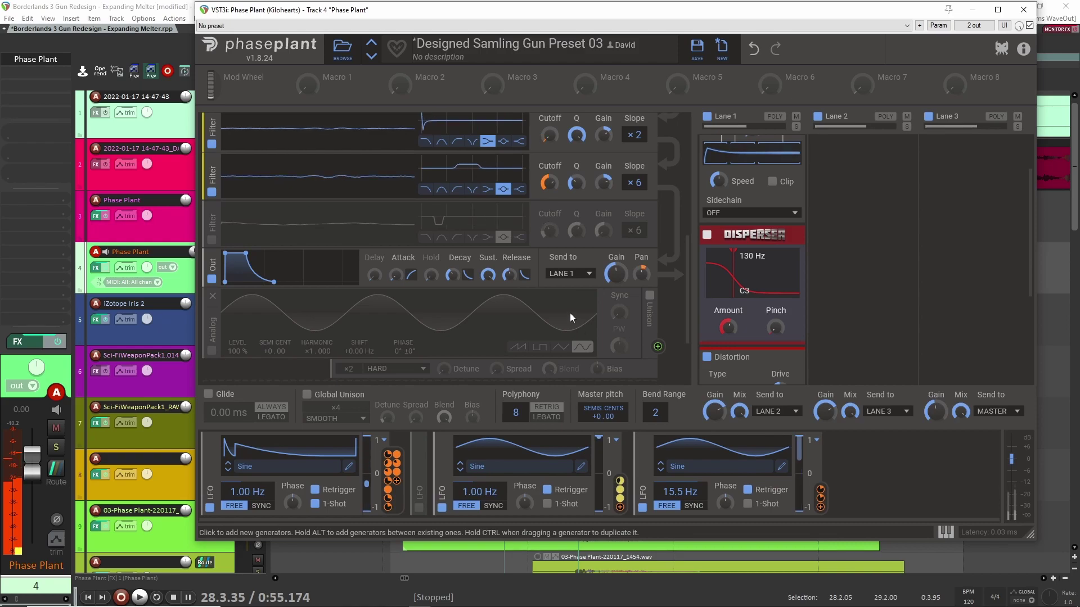
scroll(606, 309, up, 4)
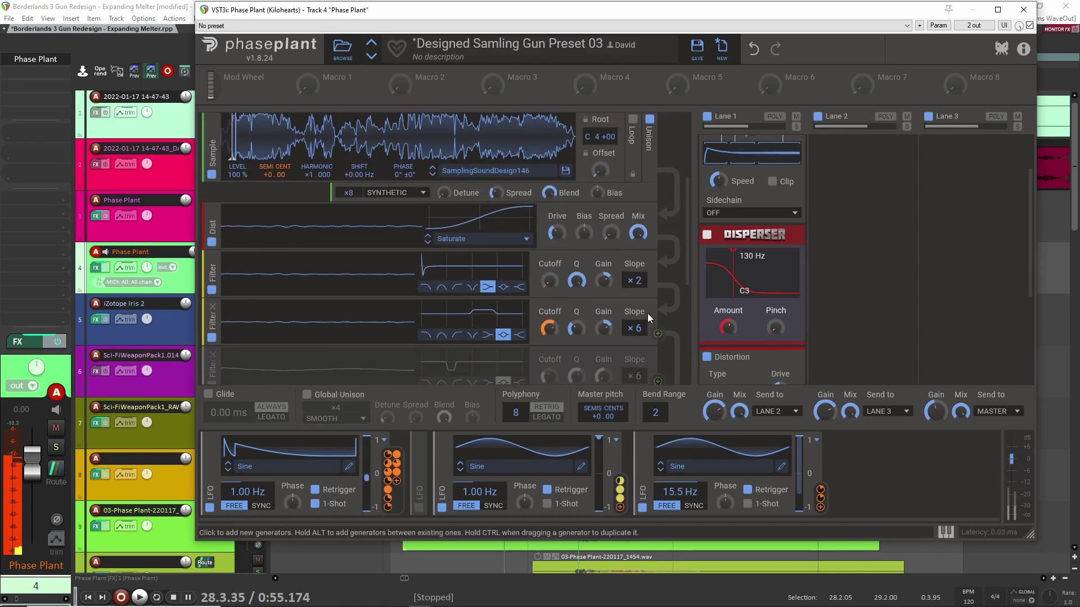
scroll(650, 309, up, 2)
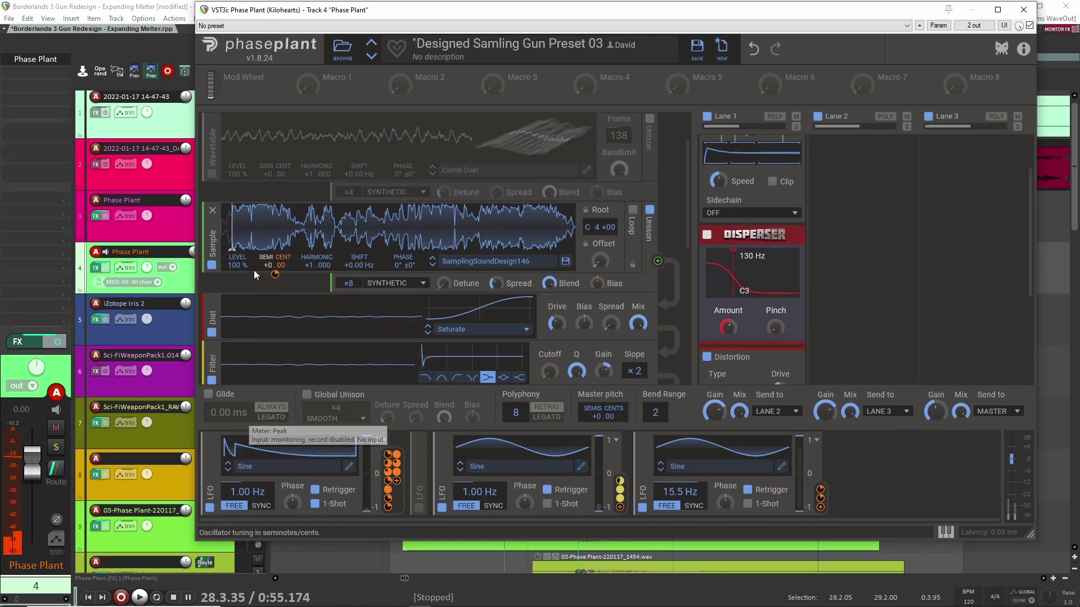
scroll(516, 319, down, 3)
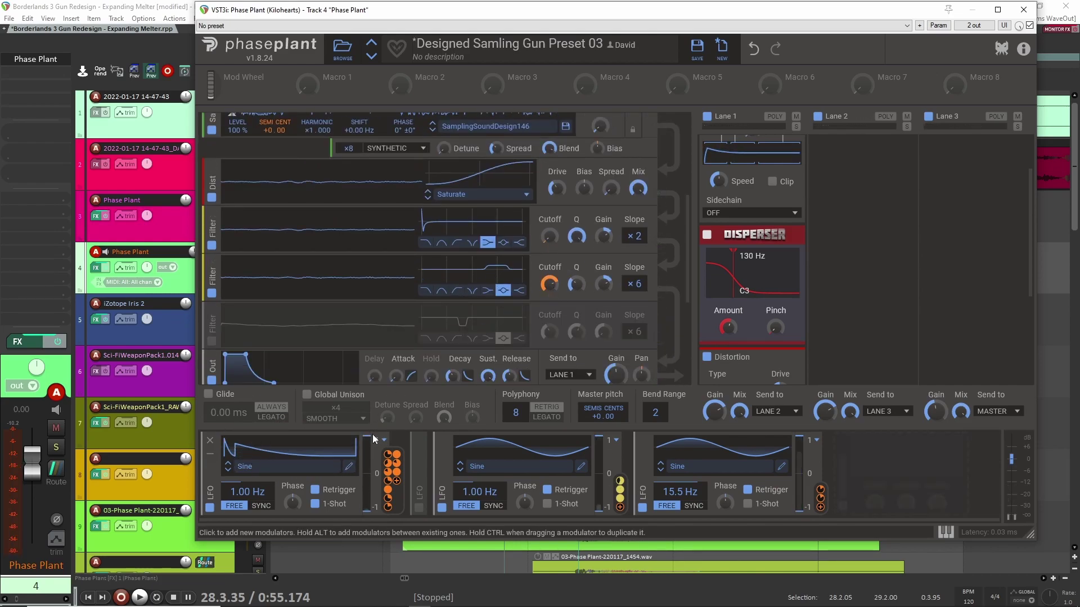
scroll(388, 318, up, 3)
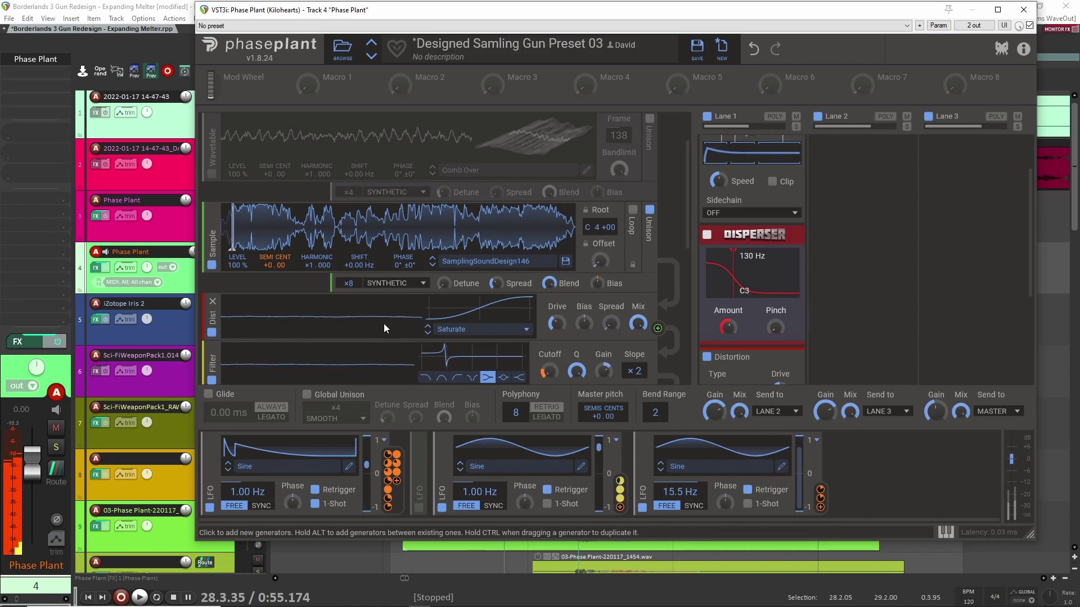
Move Track 4's sample start well into the waveform and set its x8 unison mode to Shepard
drag(239, 225, 278, 229)
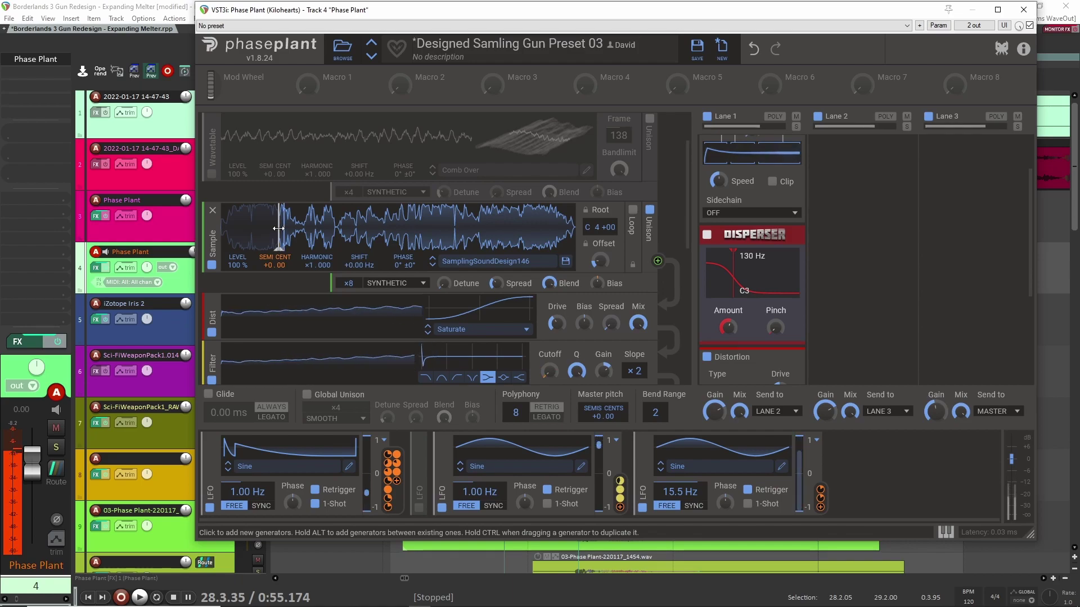
drag(280, 227, 447, 224)
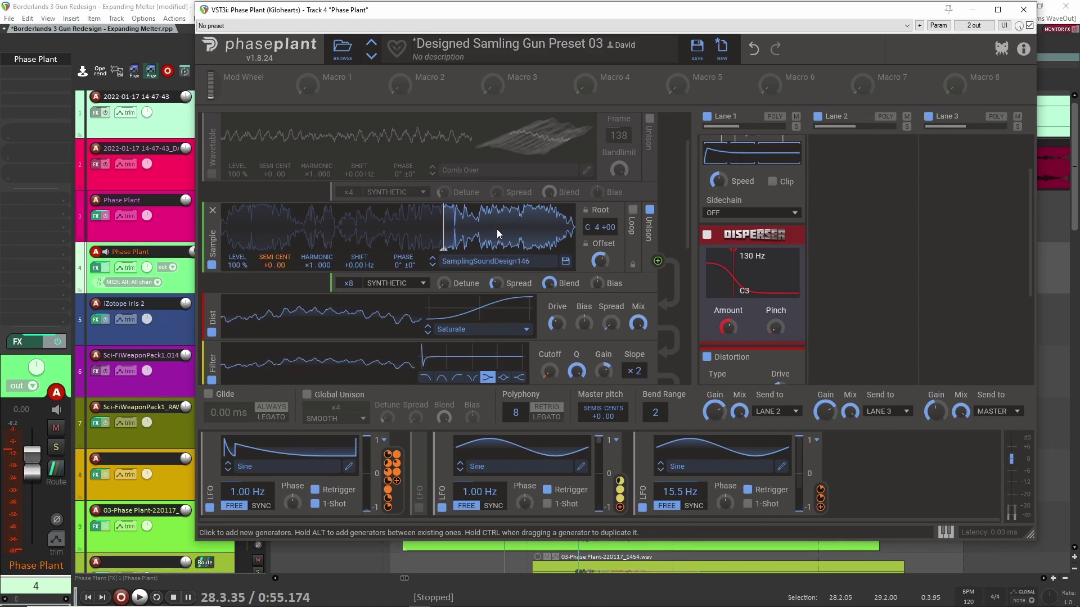
click(412, 283)
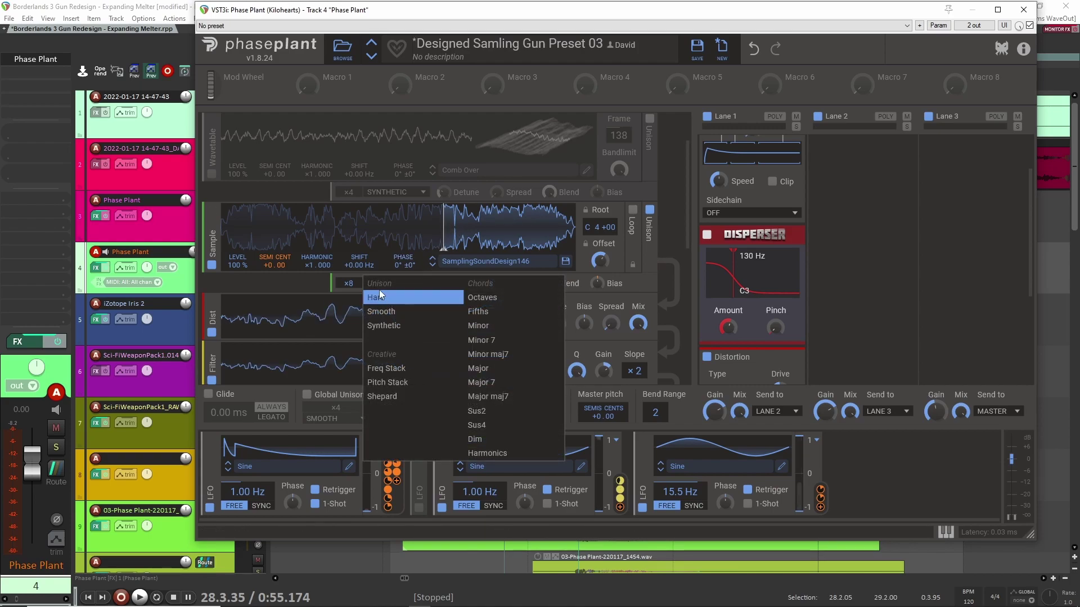
click(312, 285)
click(419, 283)
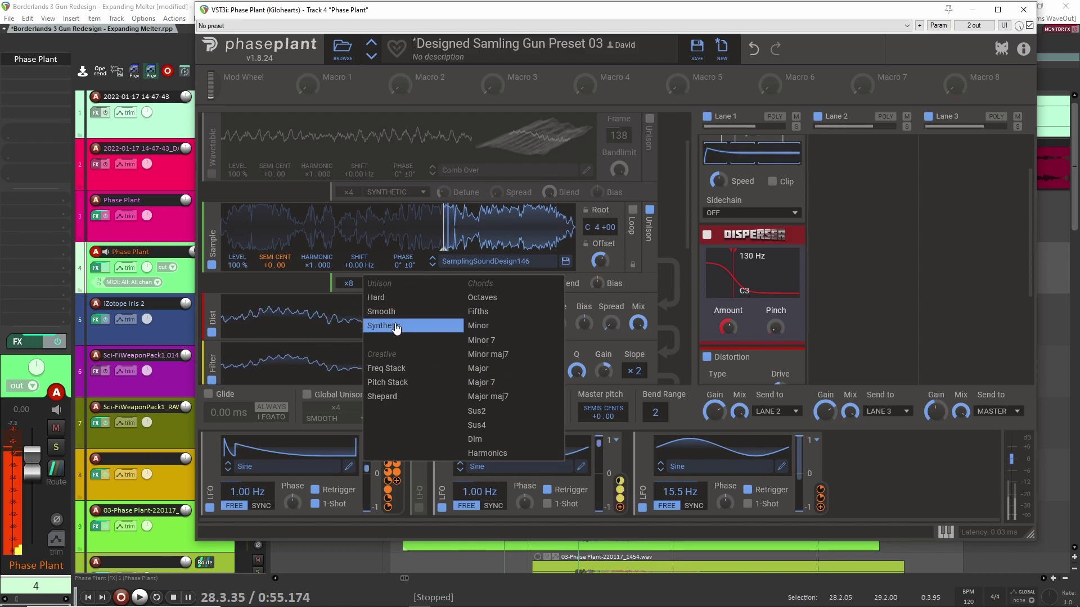
click(381, 397)
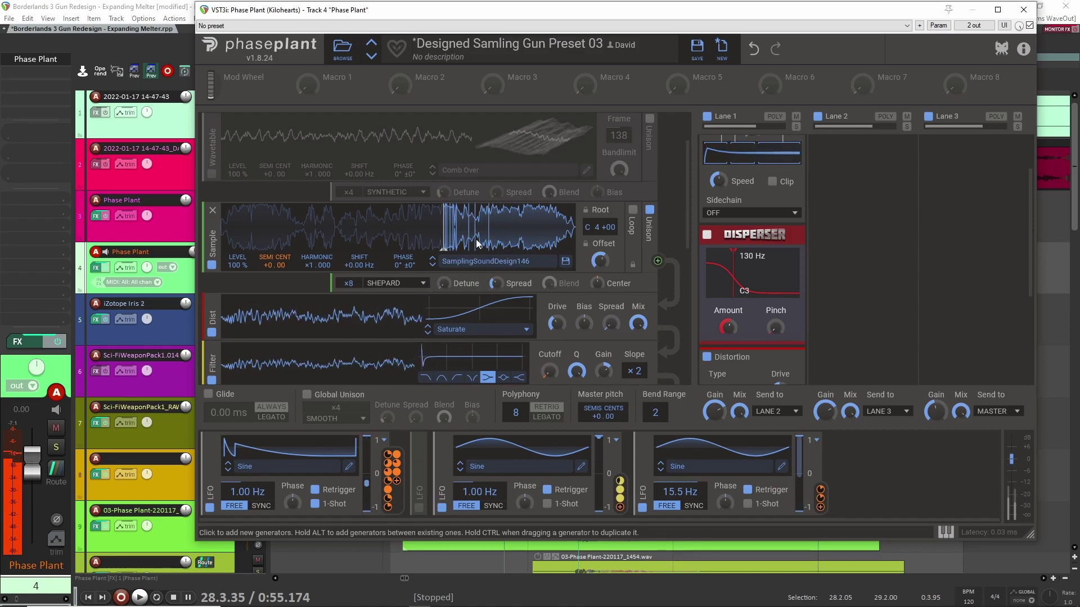
Loop the whole SamplingSoundDesign146 sample and move its start offset to 67 %
click(633, 210)
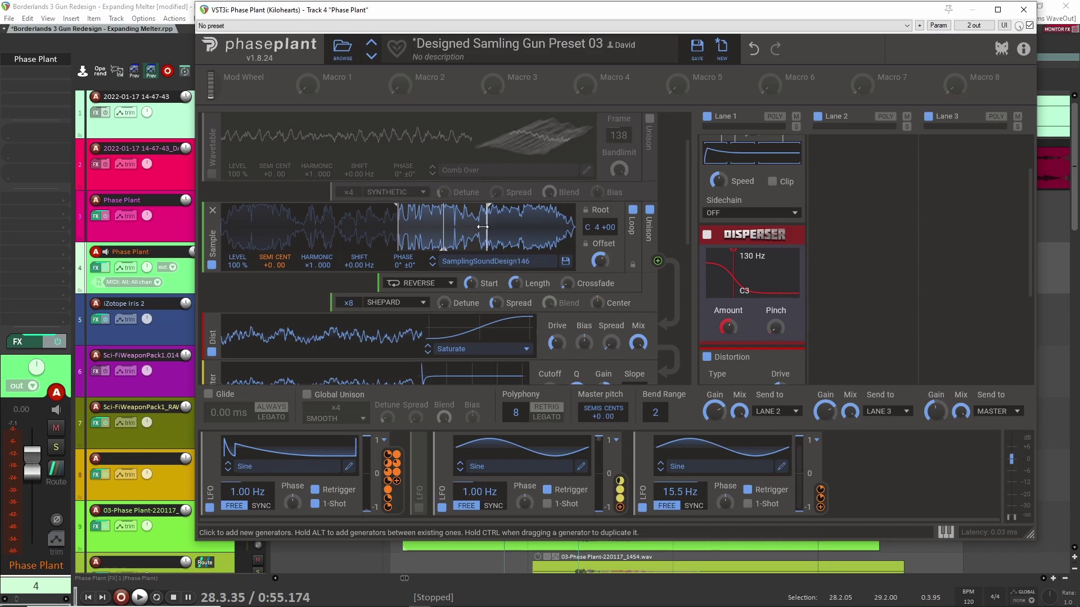
drag(482, 227, 573, 227)
drag(398, 228, 222, 227)
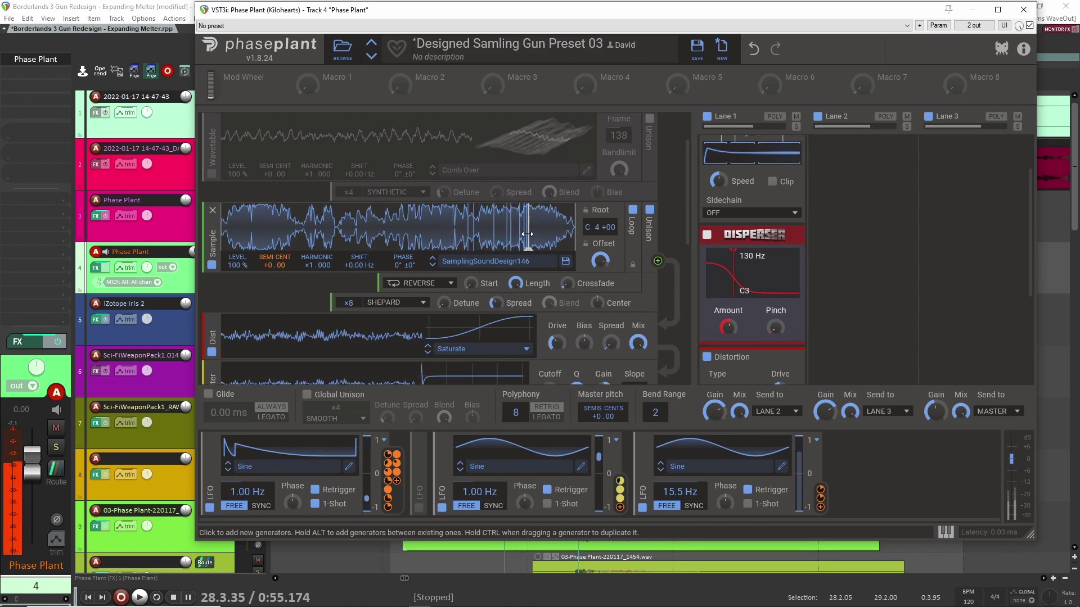
drag(527, 234, 450, 227)
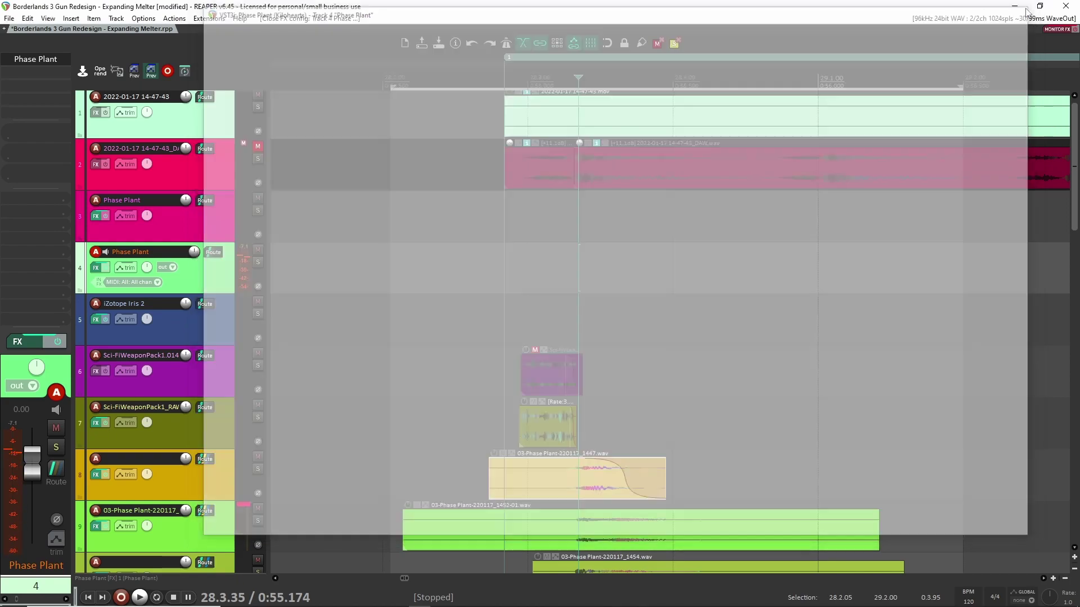
Close track 4's Phase Plant window and scroll through the stacked weapon layers
click(1023, 9)
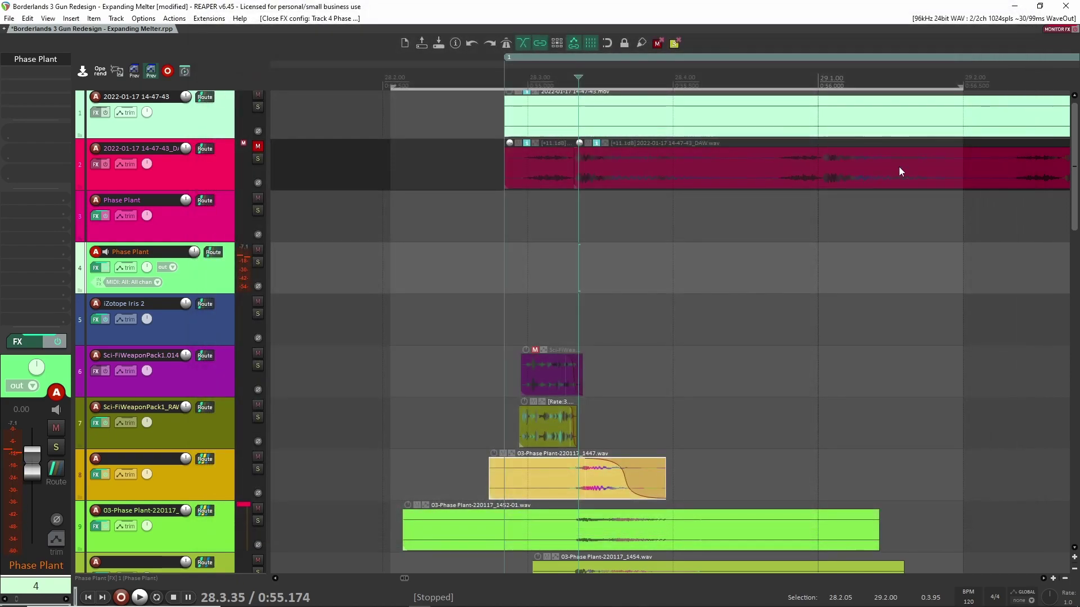
scroll(769, 276, down, 2)
scroll(770, 276, down, 4)
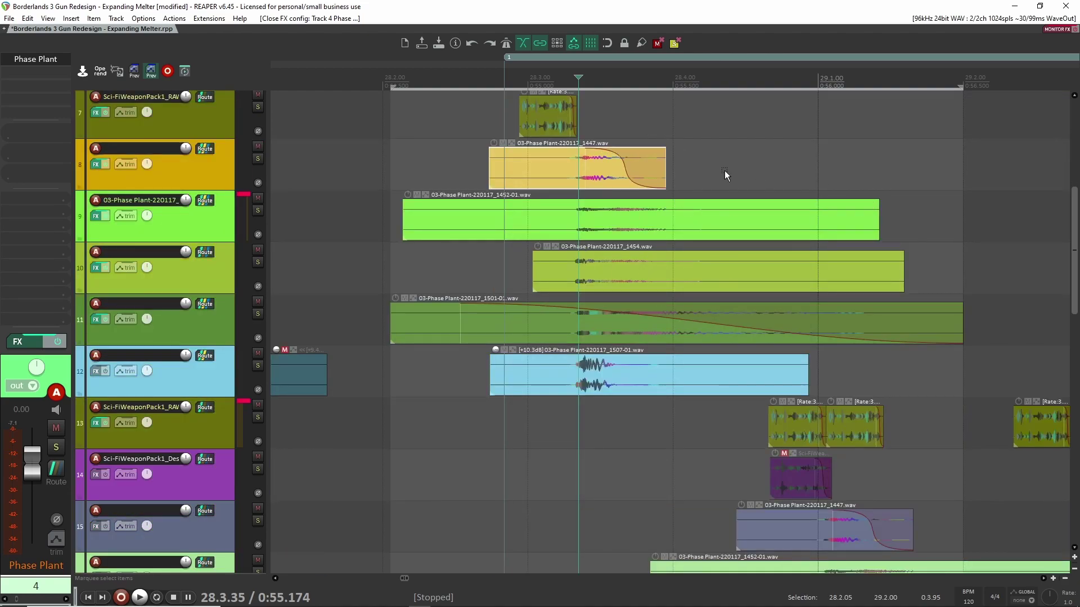
scroll(603, 186, up, 2)
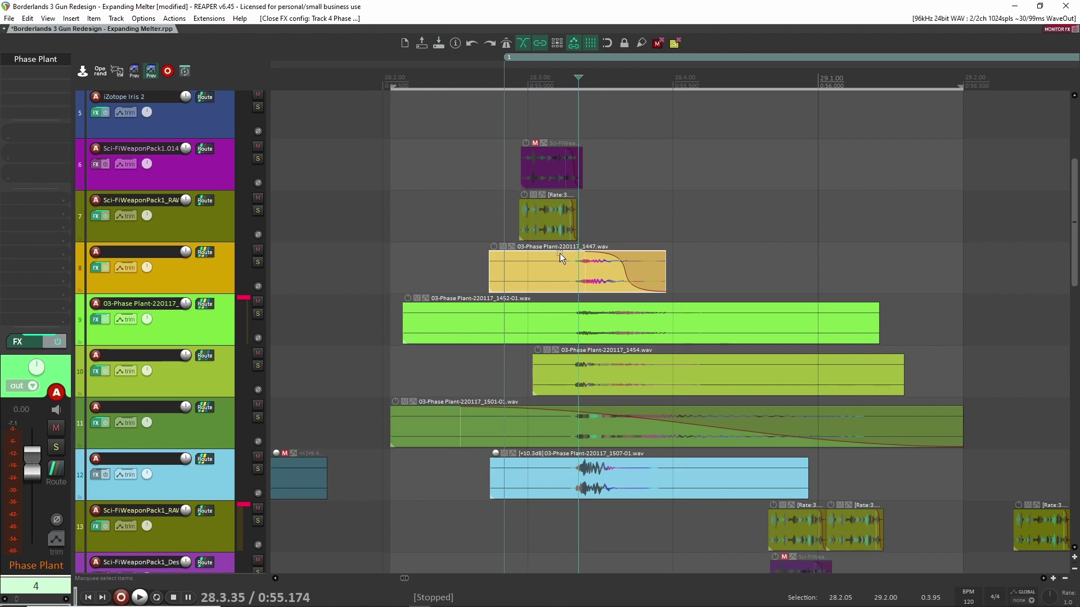
scroll(627, 336, up, 2)
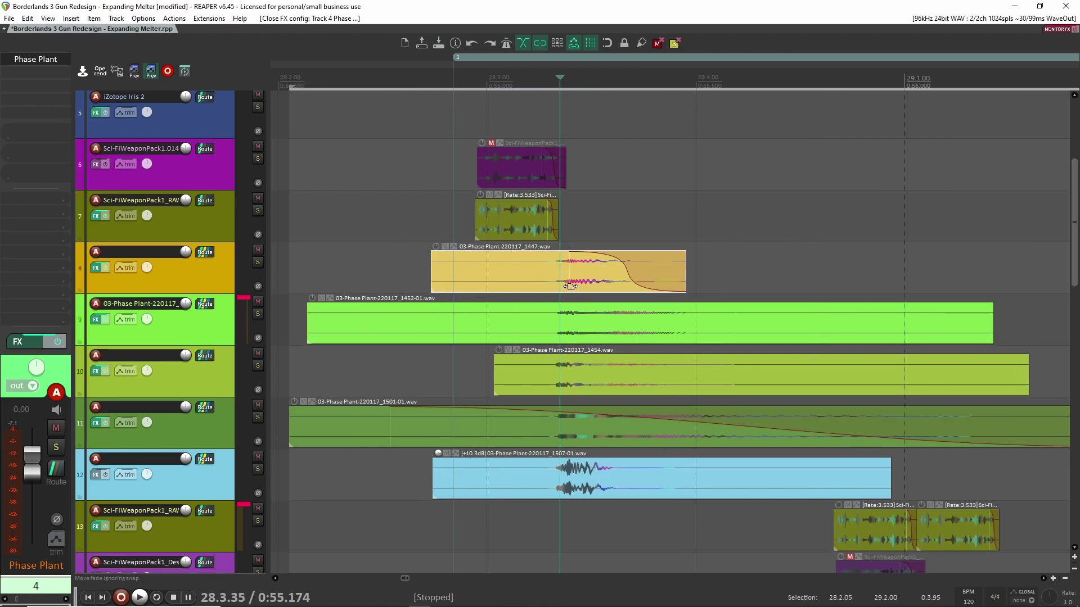
scroll(582, 296, up, 6)
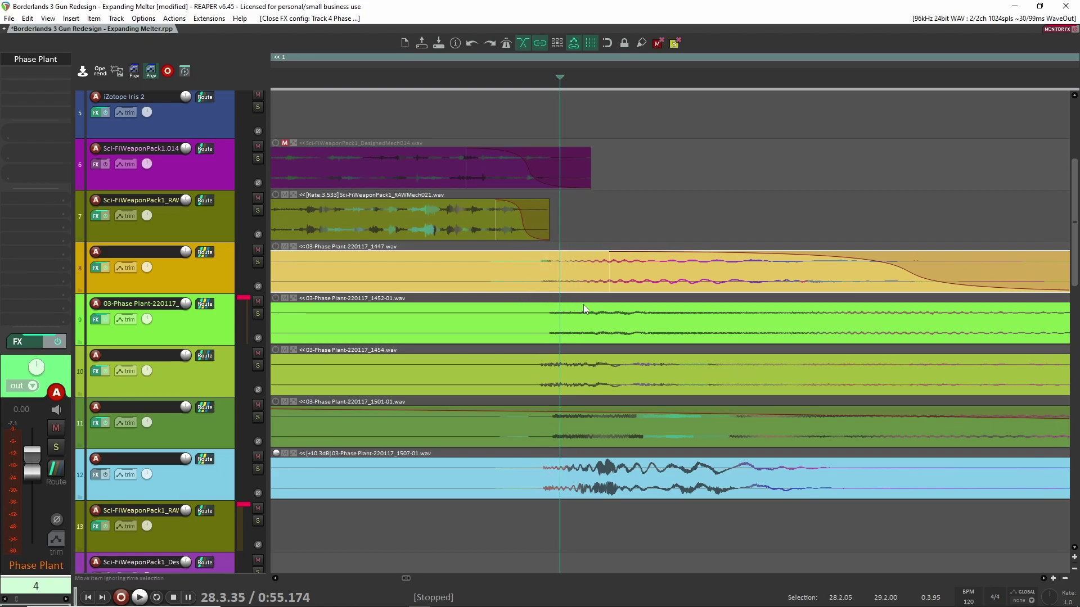
scroll(580, 299, down, 6)
scroll(772, 258, up, 1)
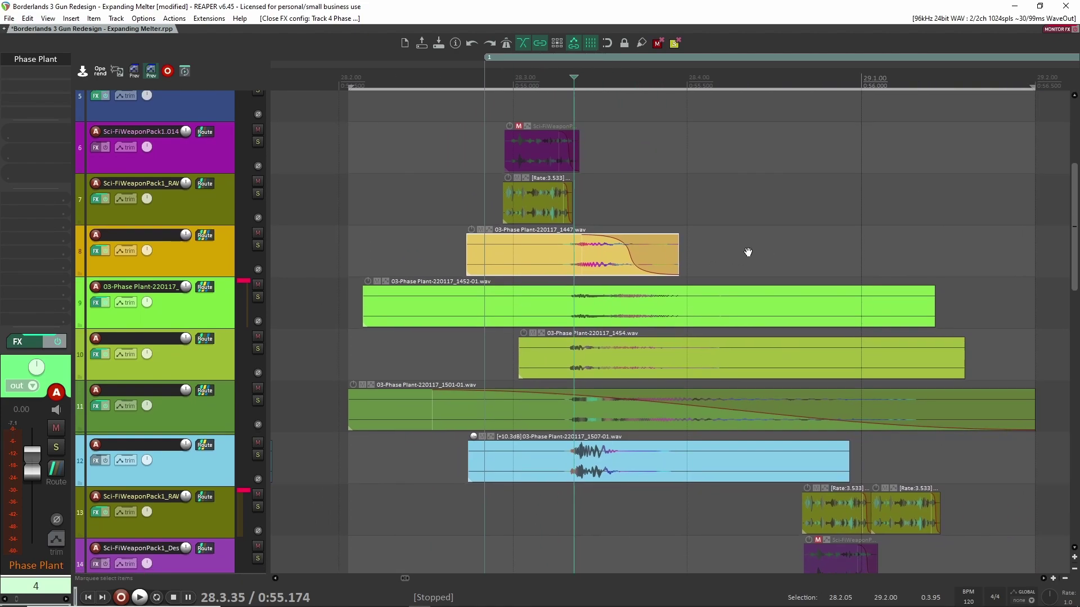
scroll(747, 252, right, 1)
scroll(646, 281, down, 4)
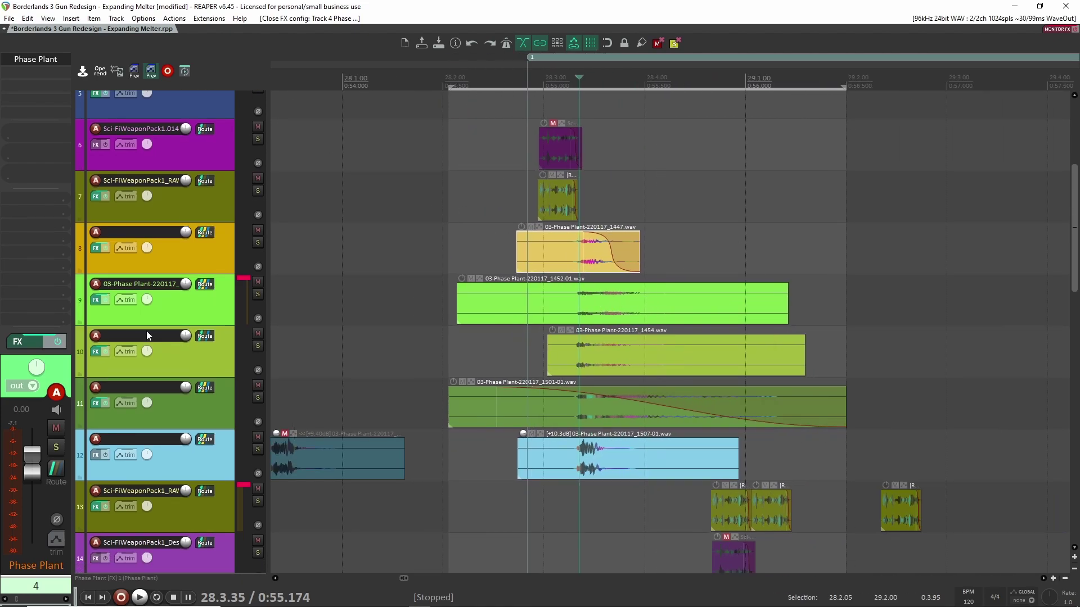
Select track 9, then move the edit position earlier and select track 6
click(196, 304)
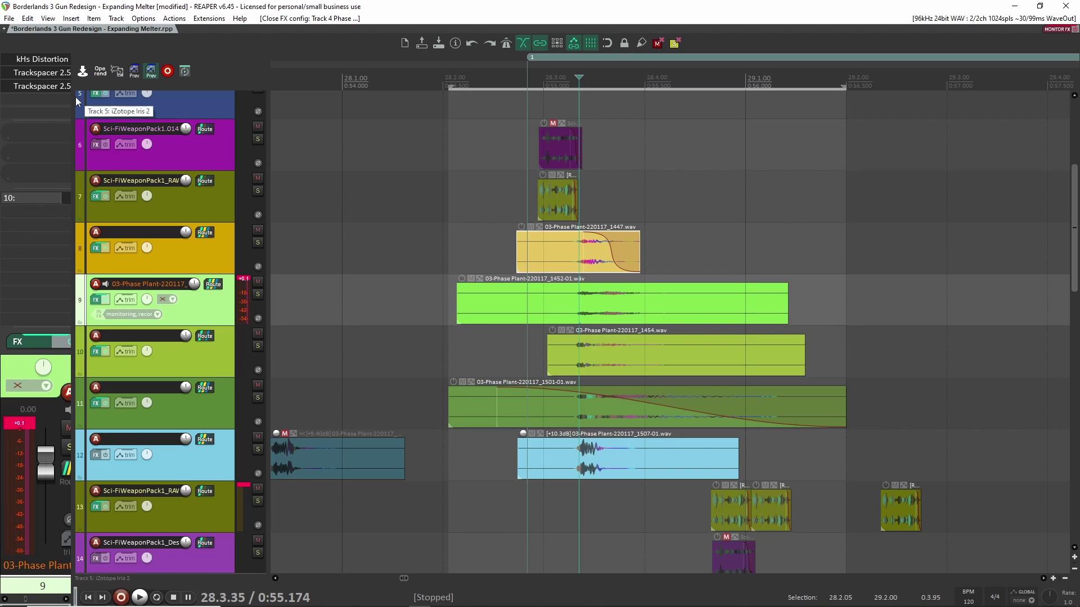
scroll(549, 285, down, 4)
scroll(548, 285, up, 6)
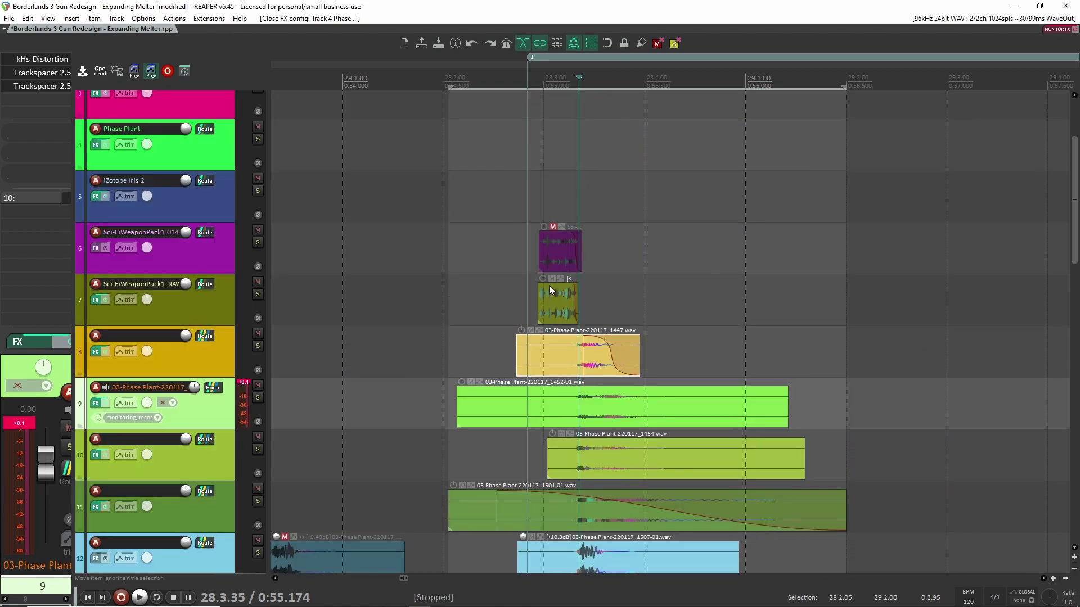
click(527, 258)
scroll(558, 268, down, 6)
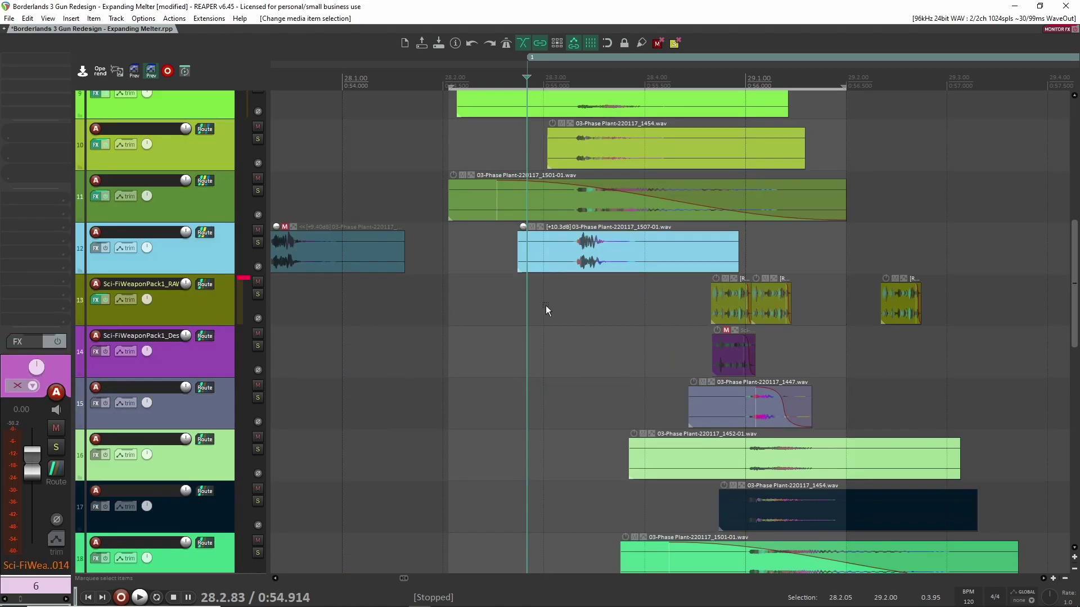
Hide the track inspector, bring up the master's ReCenter window and bypass it
key(ctrl+m)
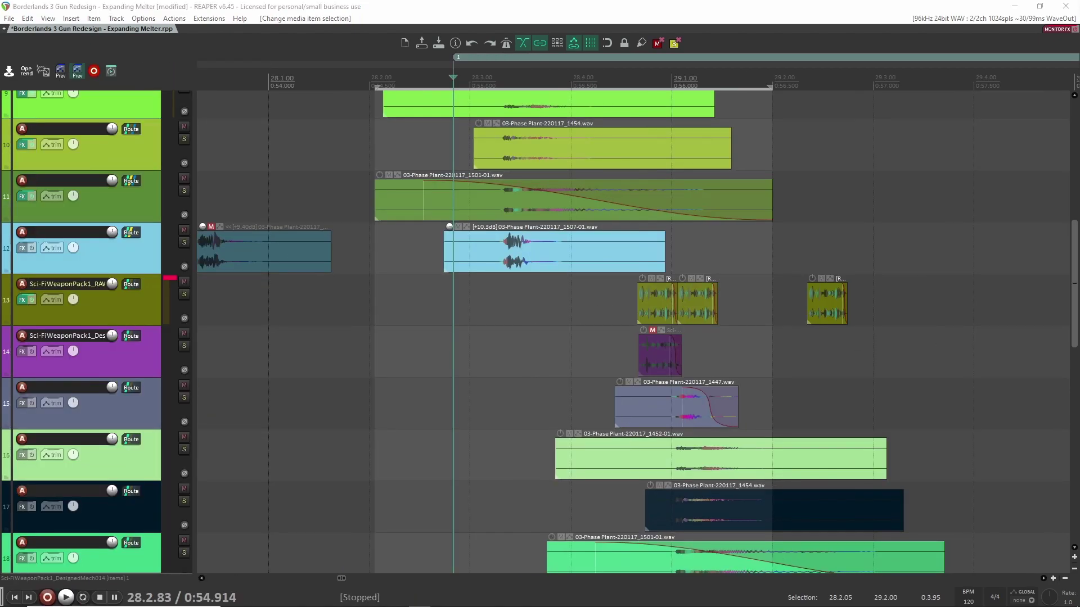
key(shift+f)
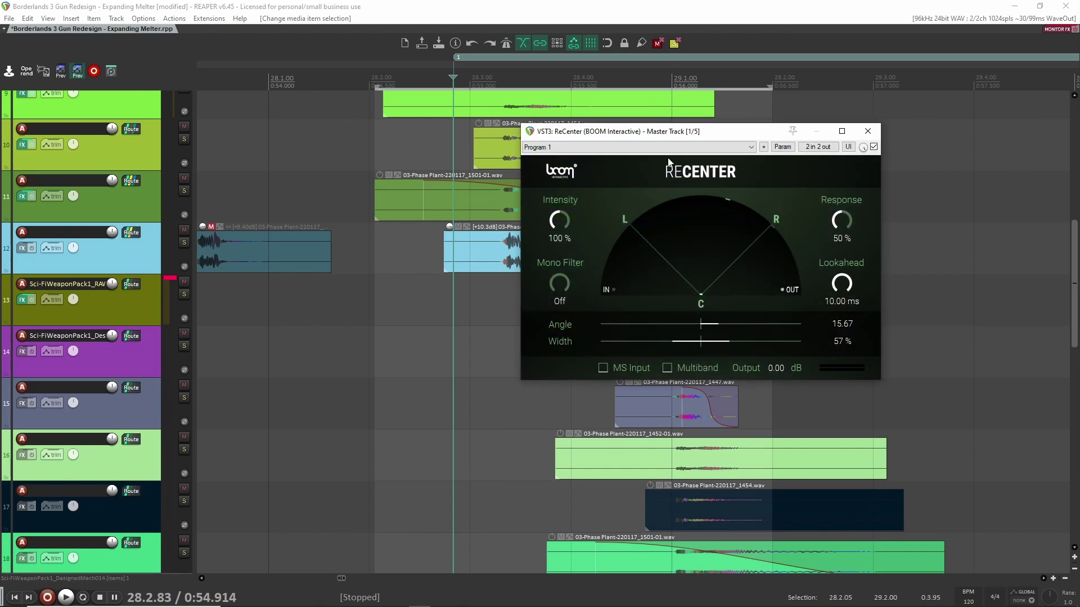
drag(668, 131, 706, 162)
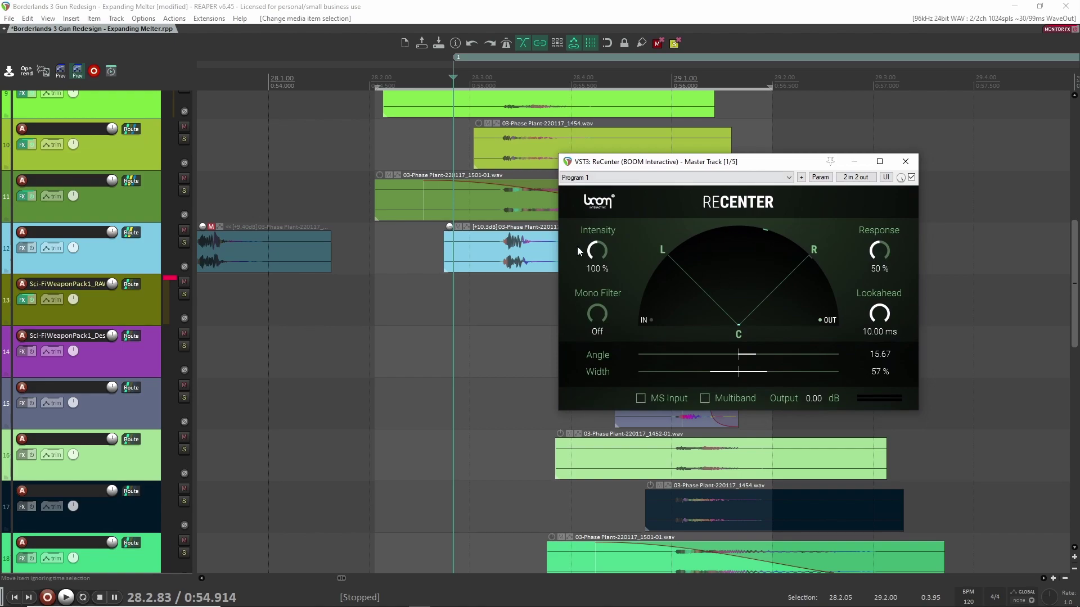
click(911, 178)
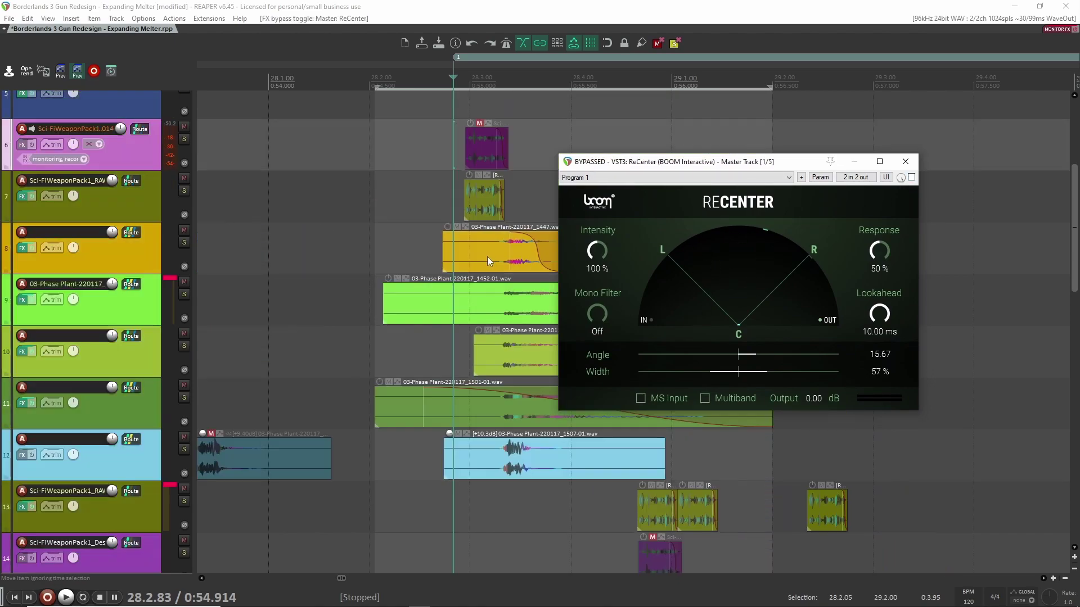
Set the time selection to the items and preview with the game video, track 2 soloed
scroll(487, 256, up, 8)
click(393, 282)
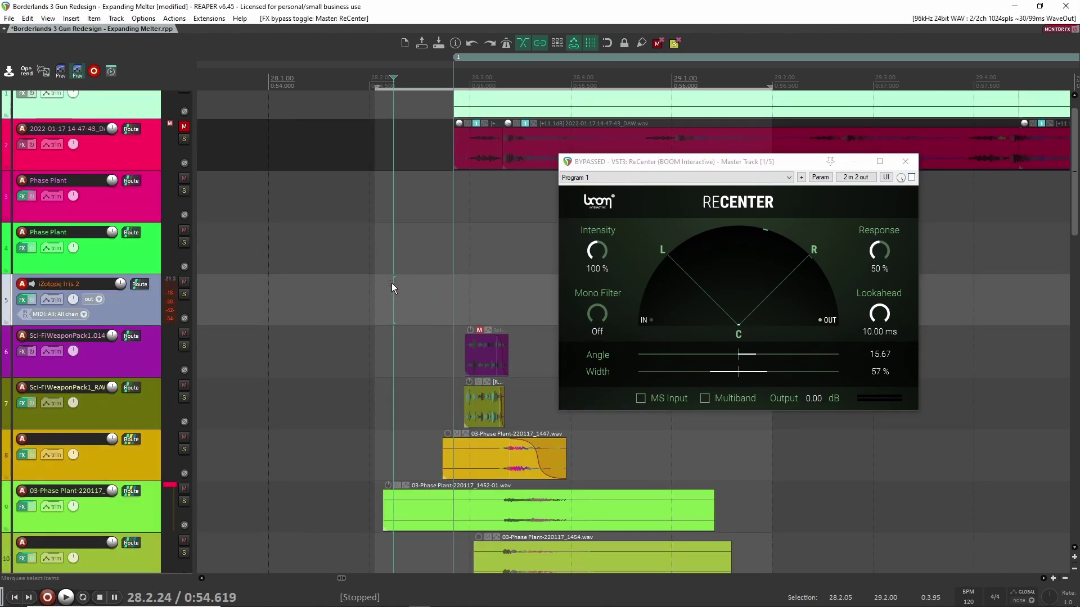
key(ctrl+shift+t)
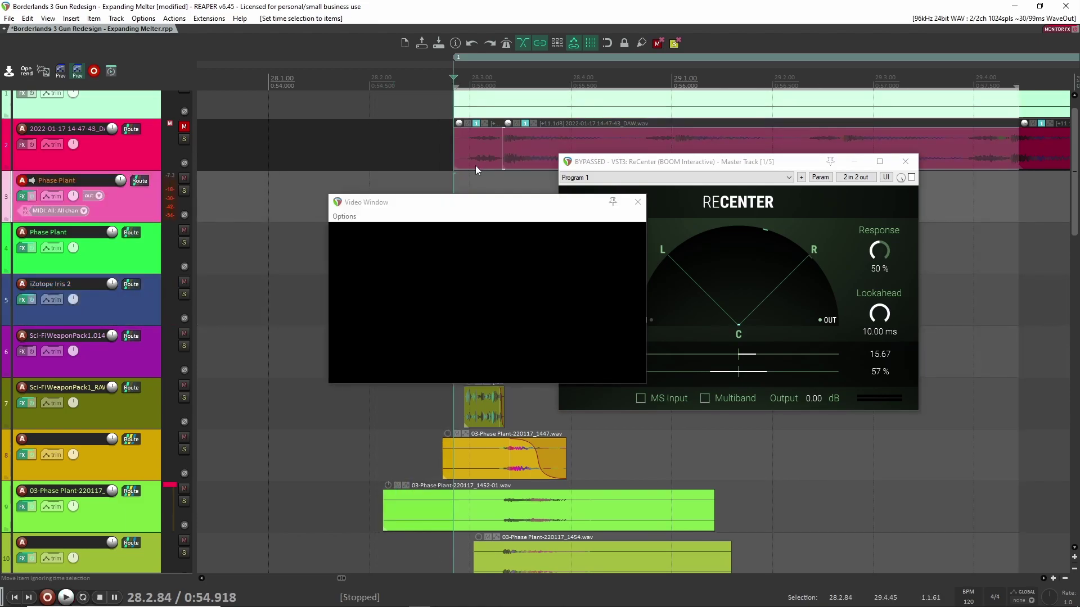
key(space)
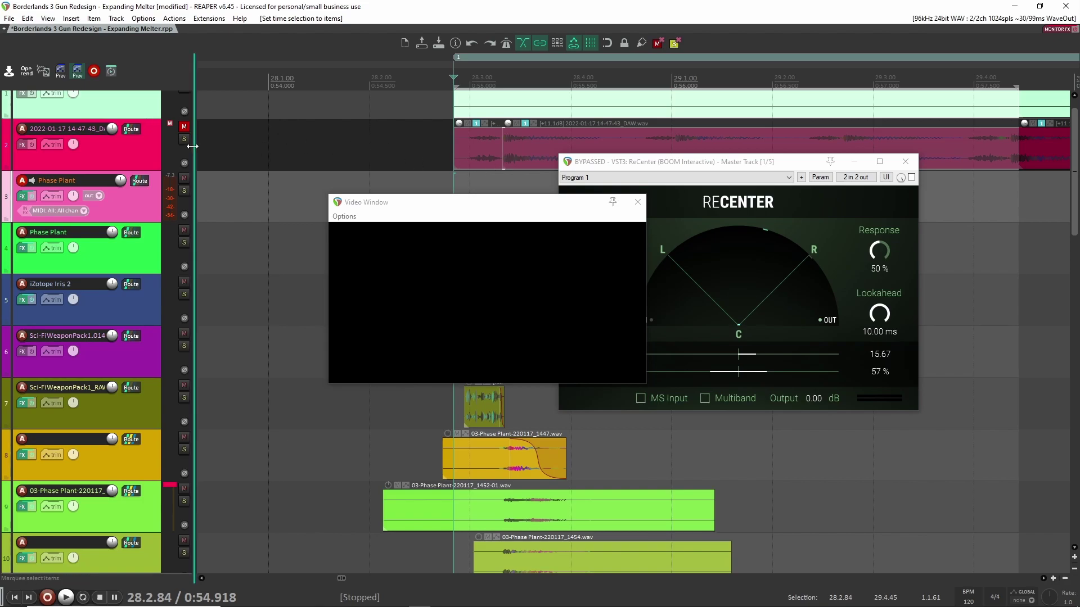
key(F6)
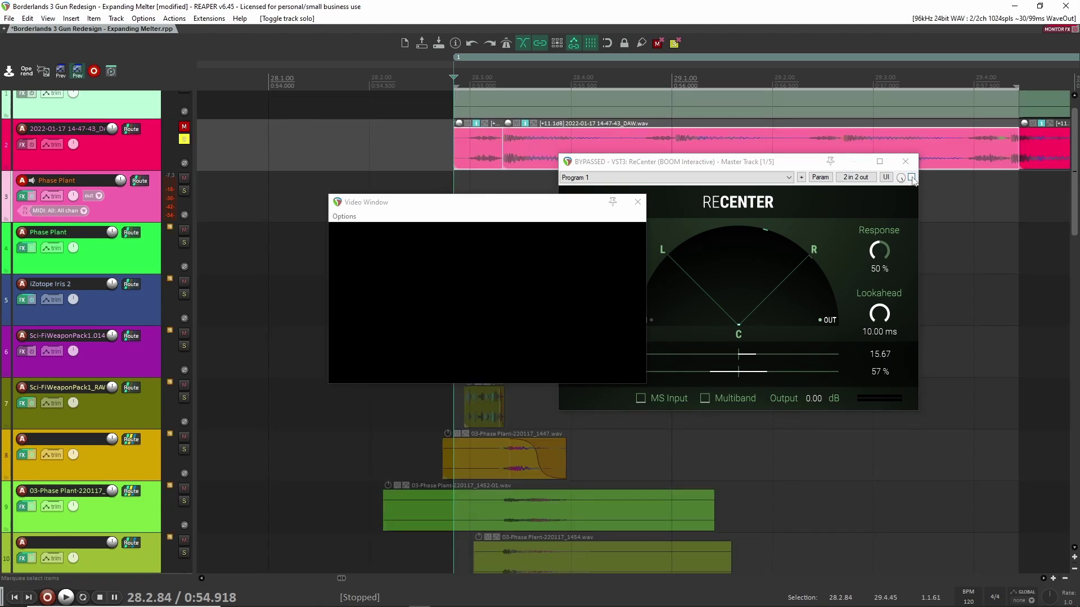
key(space)
key(space)
Move the play position back to about 28.3.00, unsolo track 2 and re-enable ReCenter
click(576, 81)
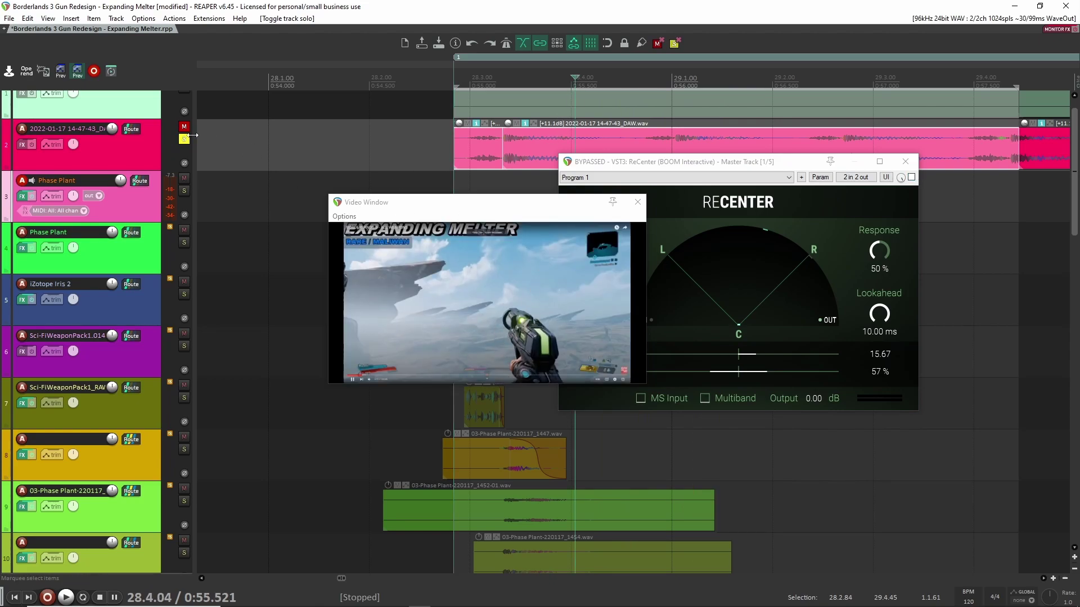
click(463, 81)
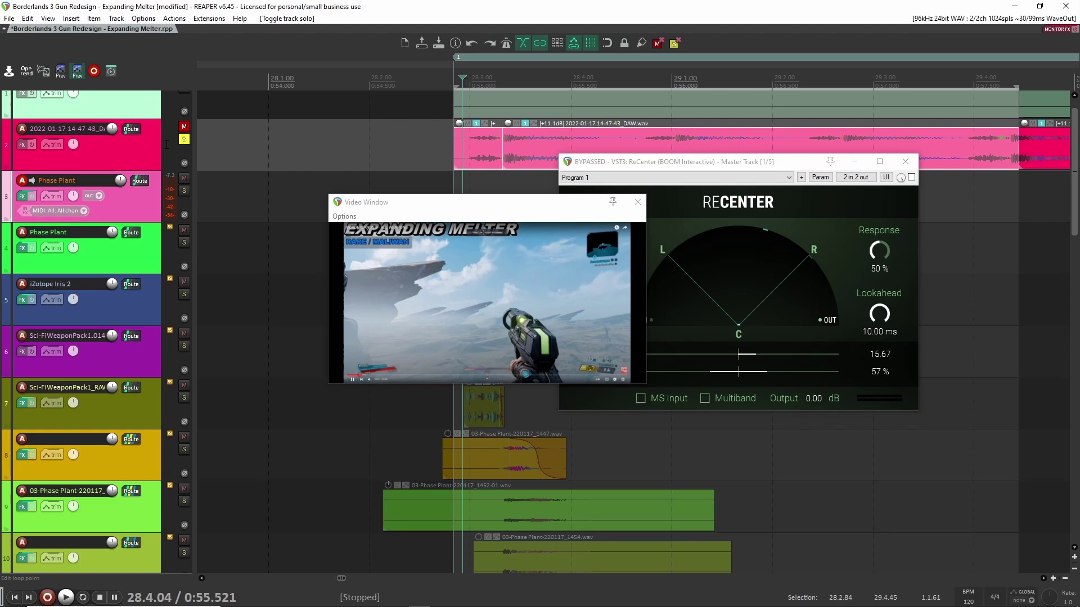
click(184, 139)
click(911, 178)
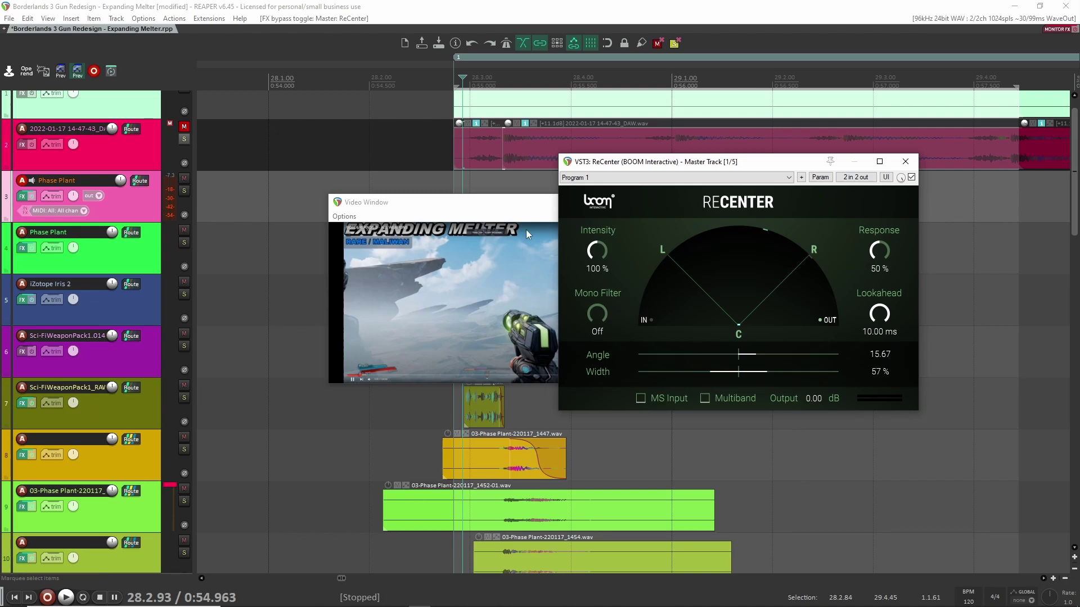
Play the mix with ReCenter, then again with ReCenter bypassed for comparison
click(447, 178)
key(space)
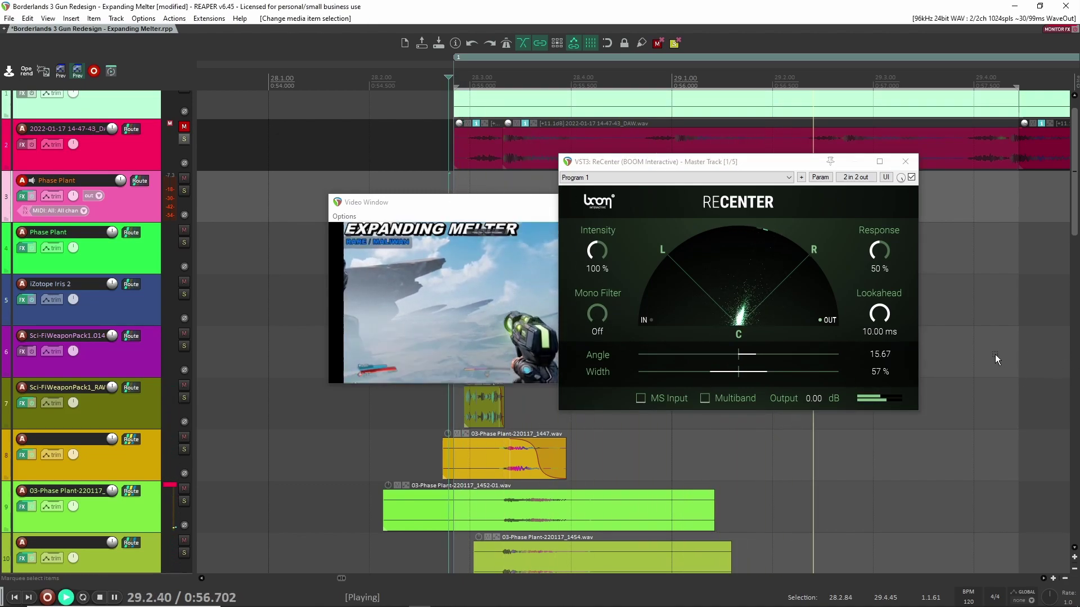
key(space)
click(912, 177)
key(space)
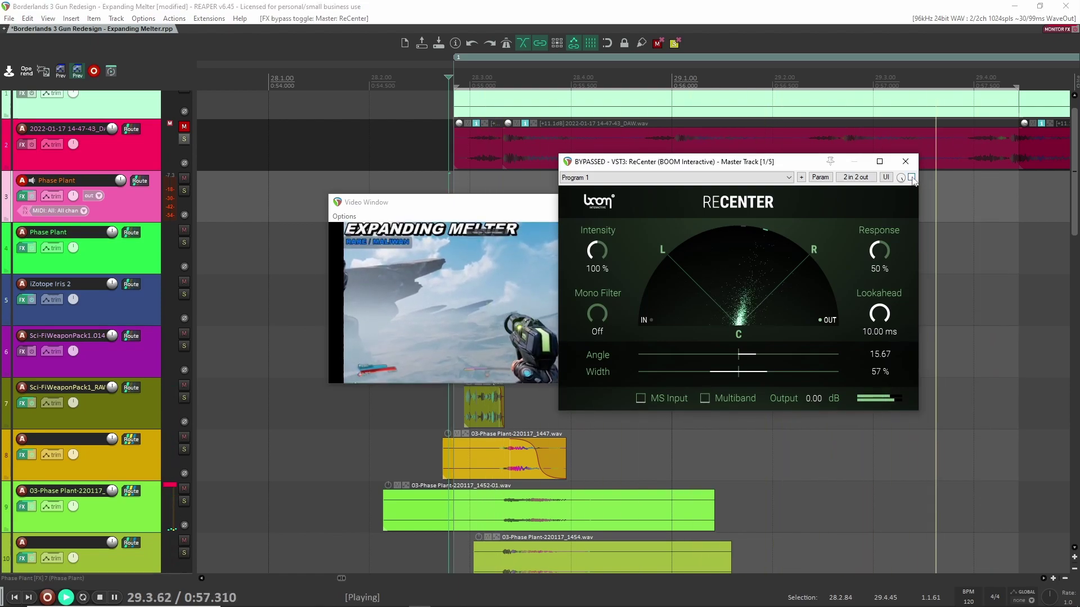
key(space)
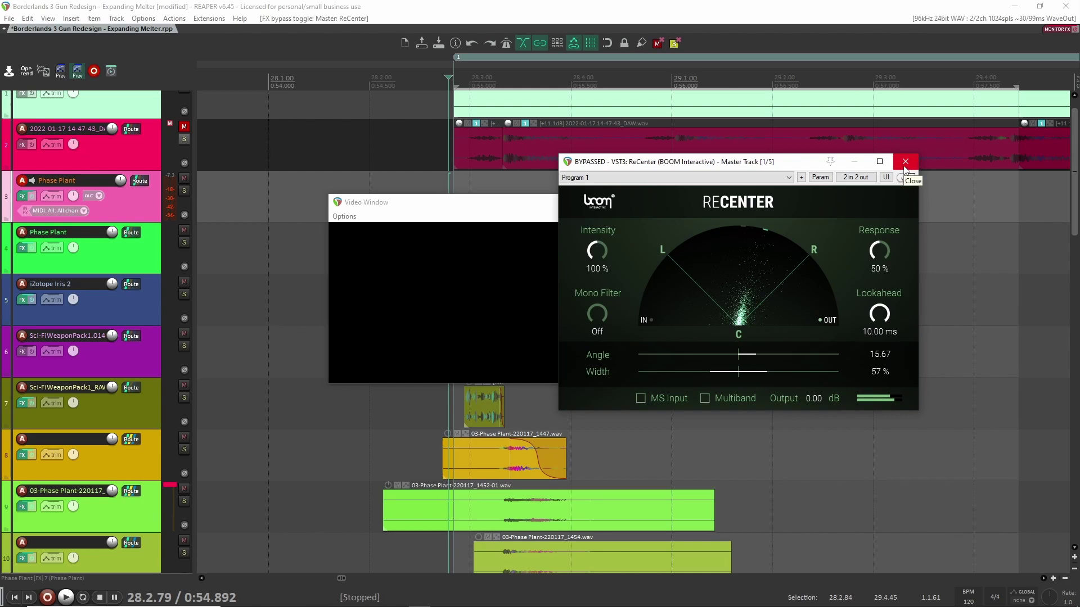
Close the ReCenter and Video windows and scroll the arrange view down to tracks 11–20
click(905, 162)
click(634, 203)
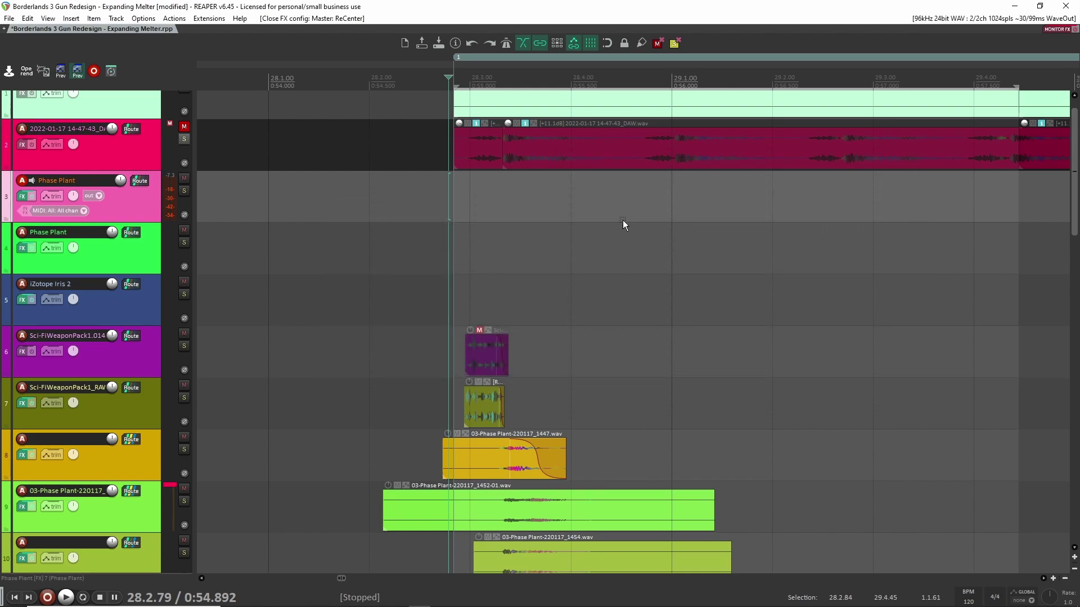
scroll(621, 232, down, 10)
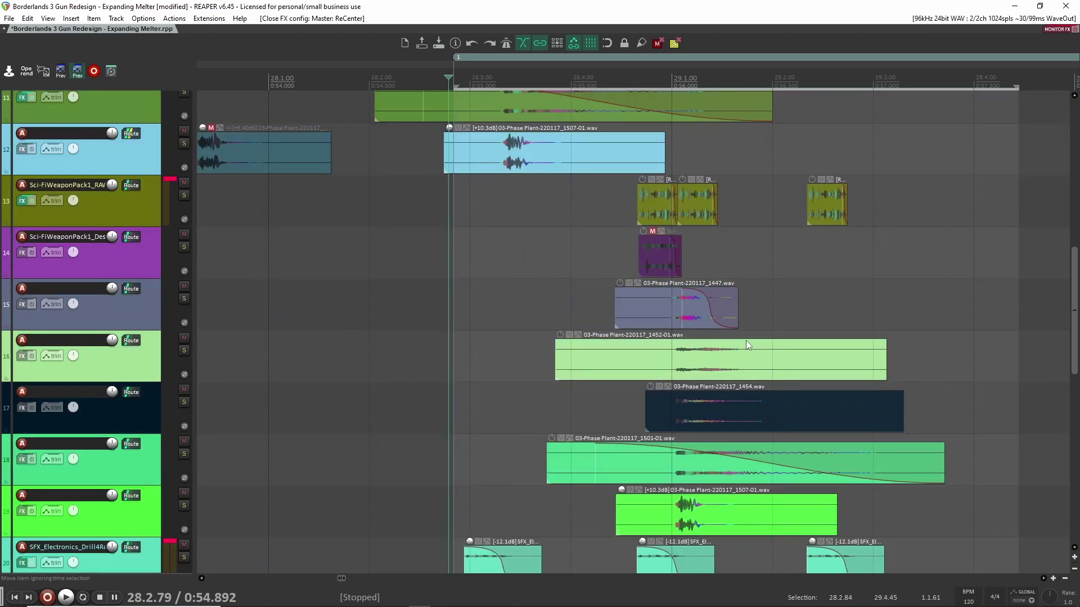